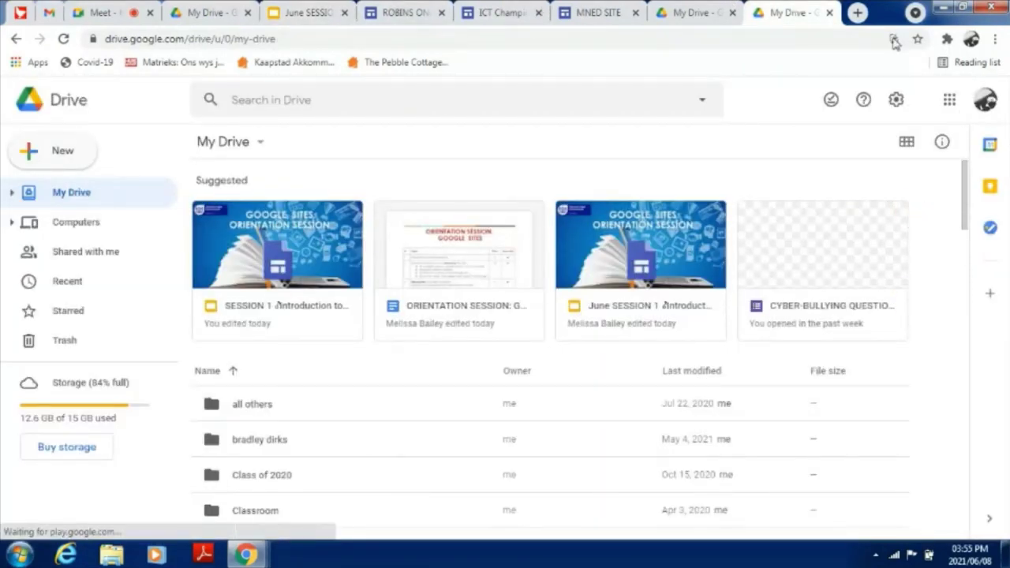
- Create a new Google Site from Google Drive's New > More menu
left_click(55, 154)
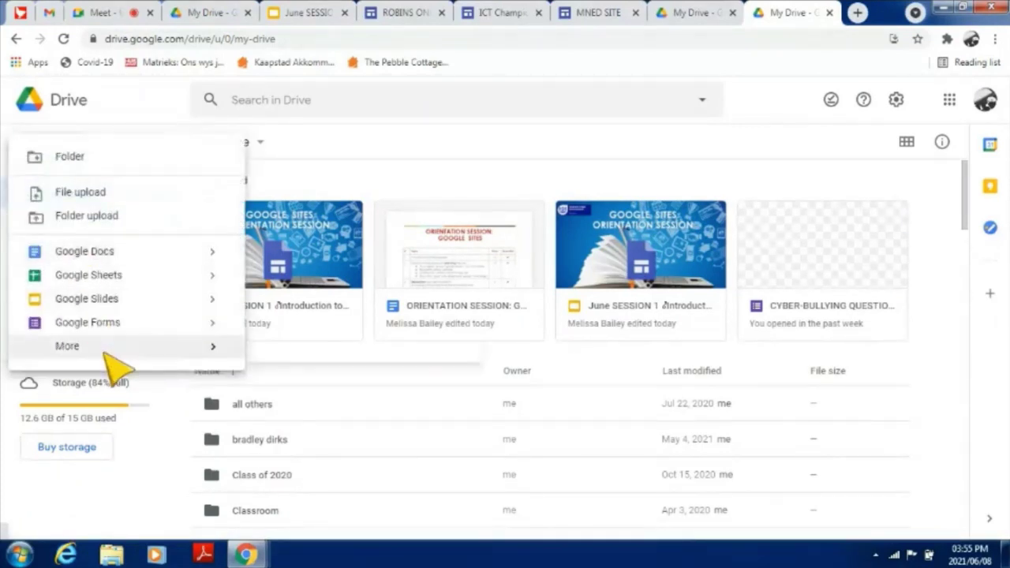
mouse_move(207, 355)
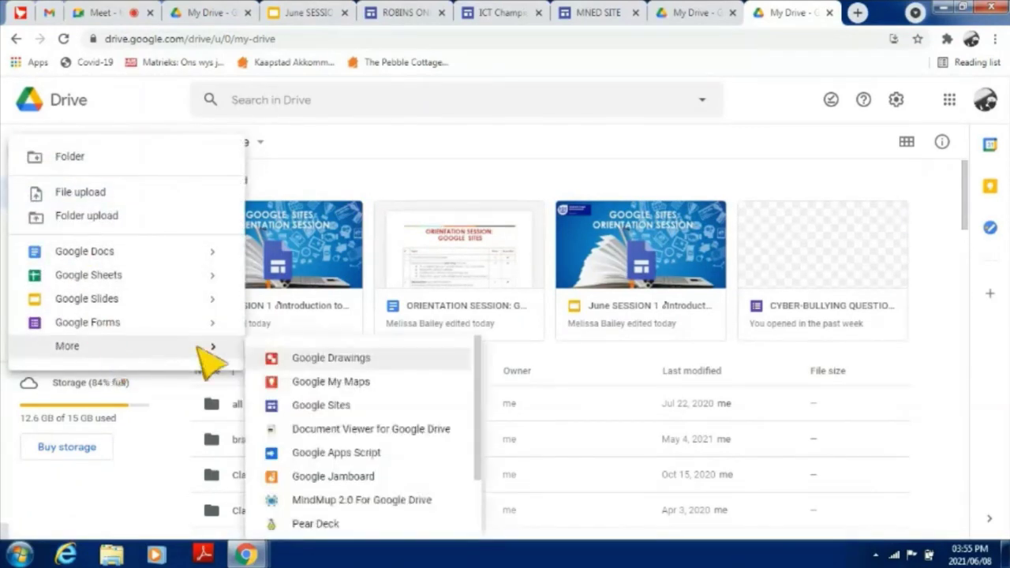
left_click(325, 407)
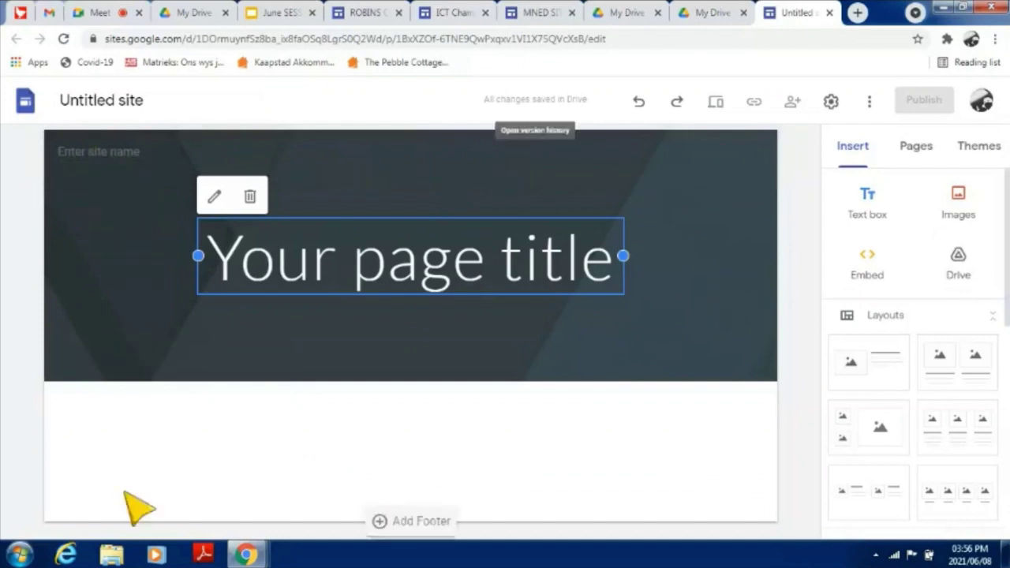
- Name the site 'My site: 01'
left_click(103, 153)
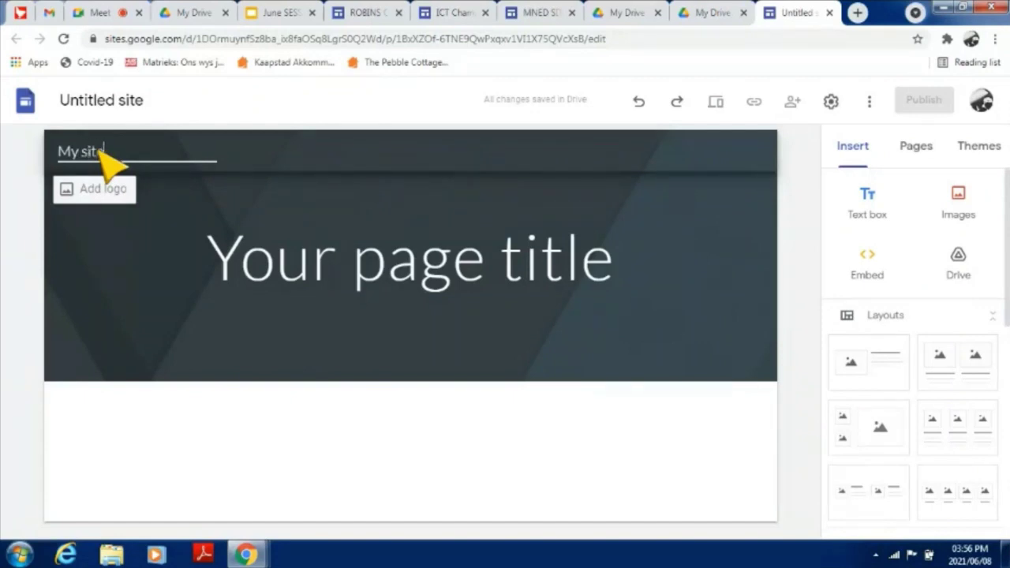
type("My site: 01")
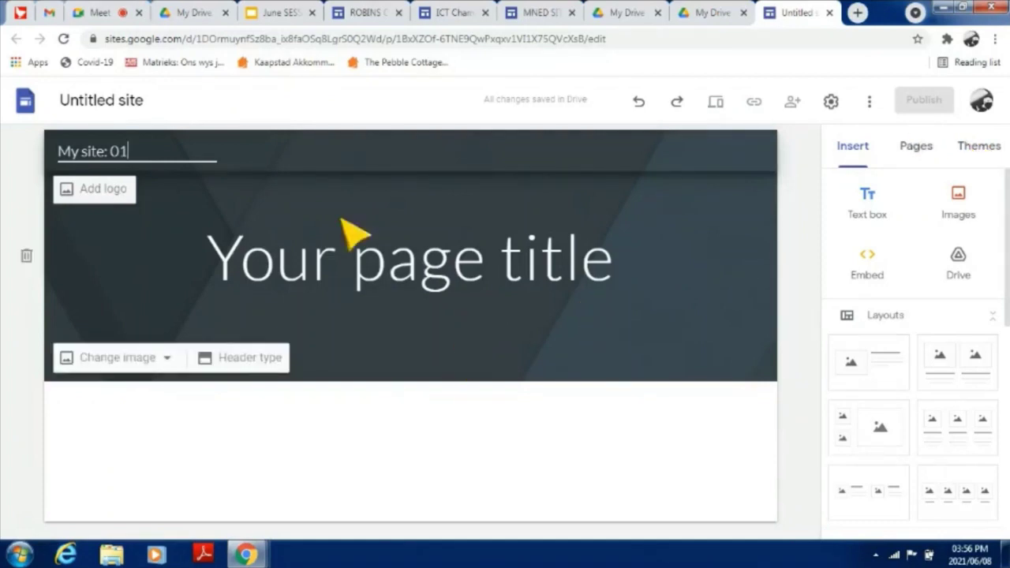
left_click(978, 147)
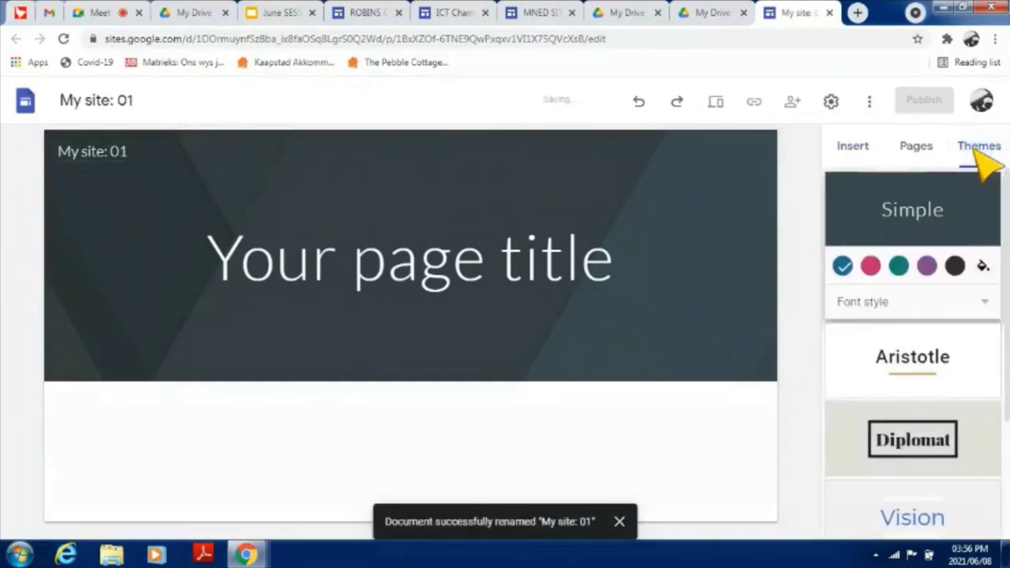
- Retitle the header 'My Google site' and widen the title box so it fits one line
left_click(454, 272)
left_click_drag(206, 276, 600, 283)
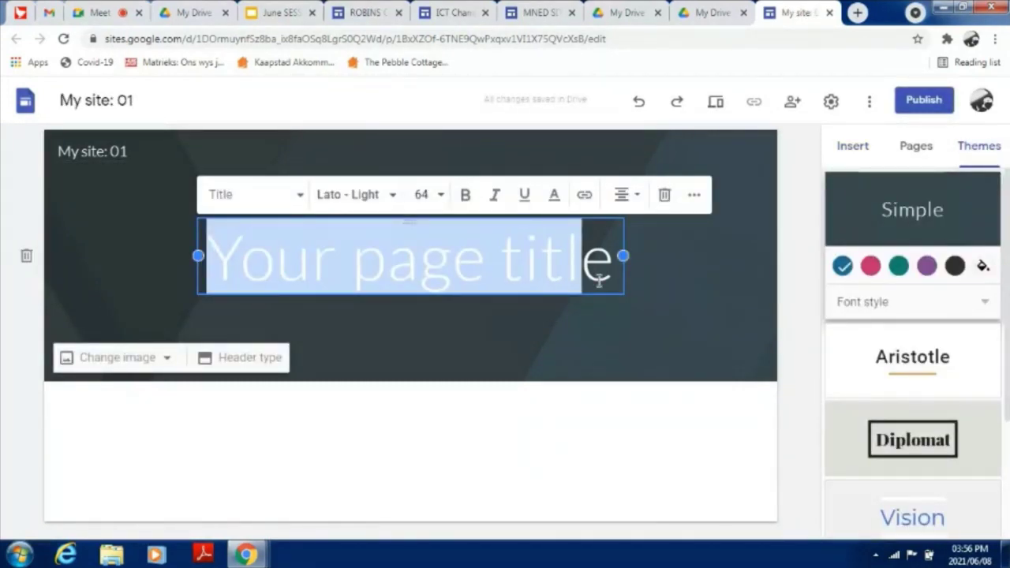
type("My Googlee")
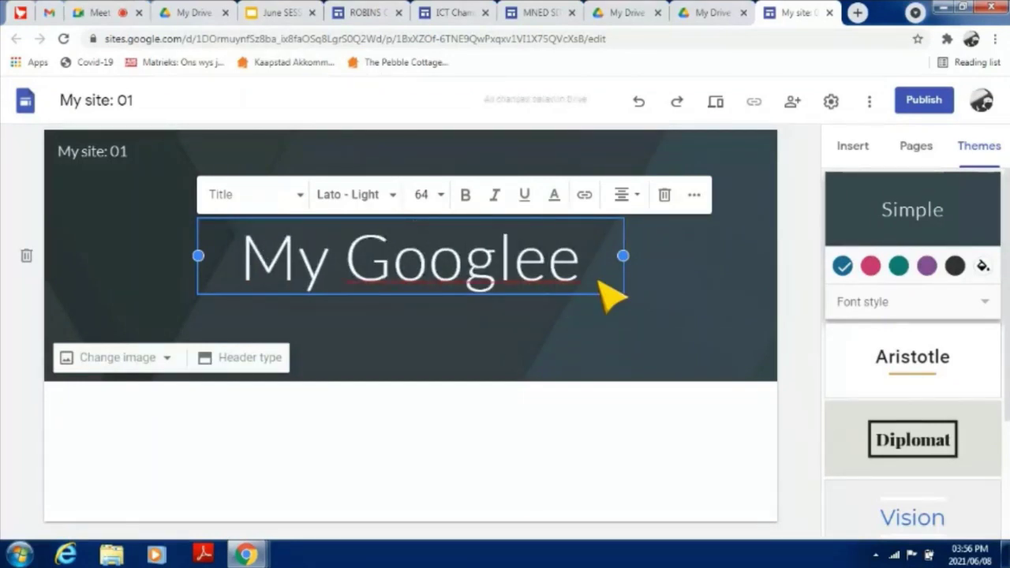
key("Delete")
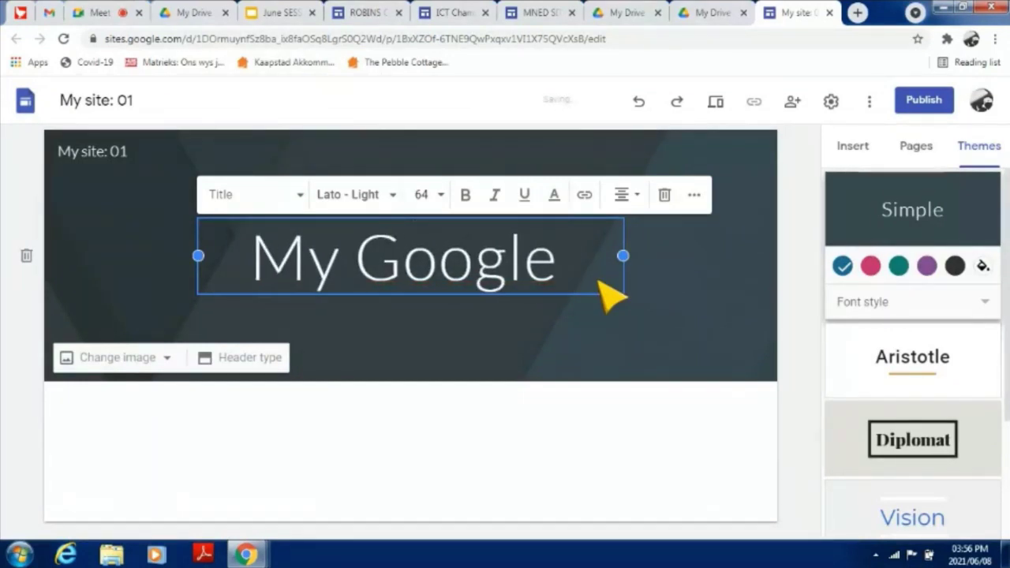
type("site")
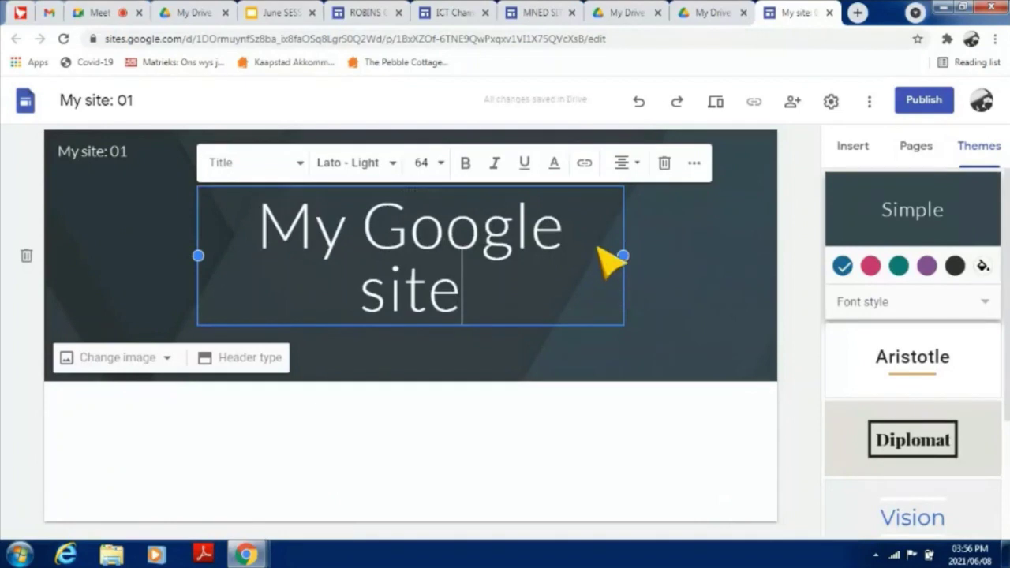
left_click_drag(623, 257, 678, 257)
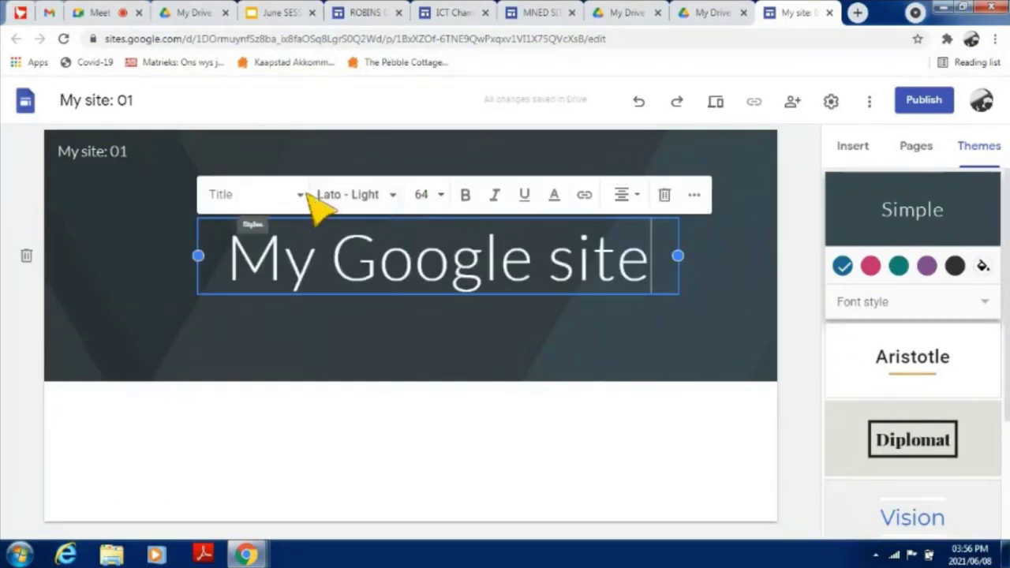
left_click(474, 196)
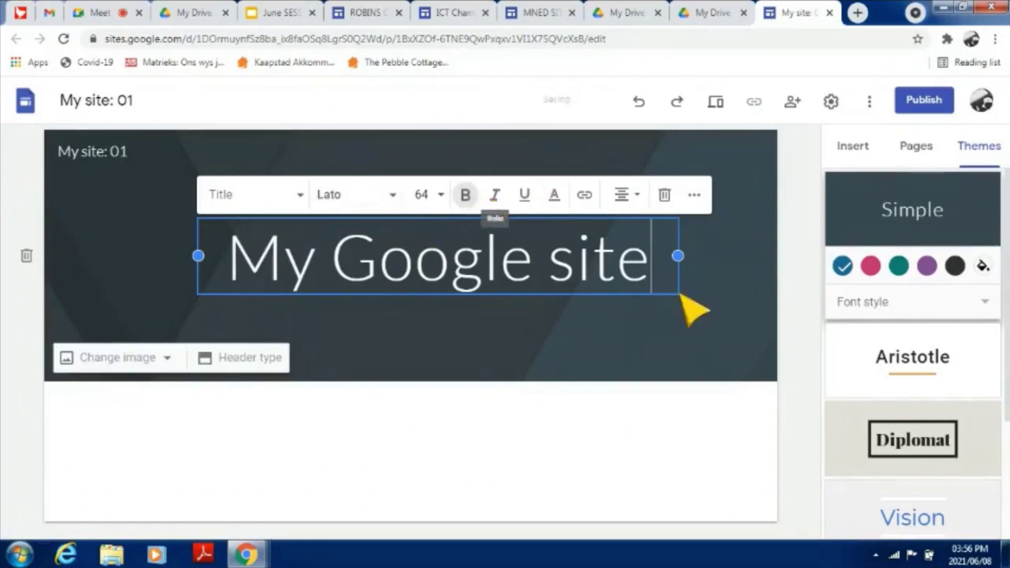
left_click(687, 304)
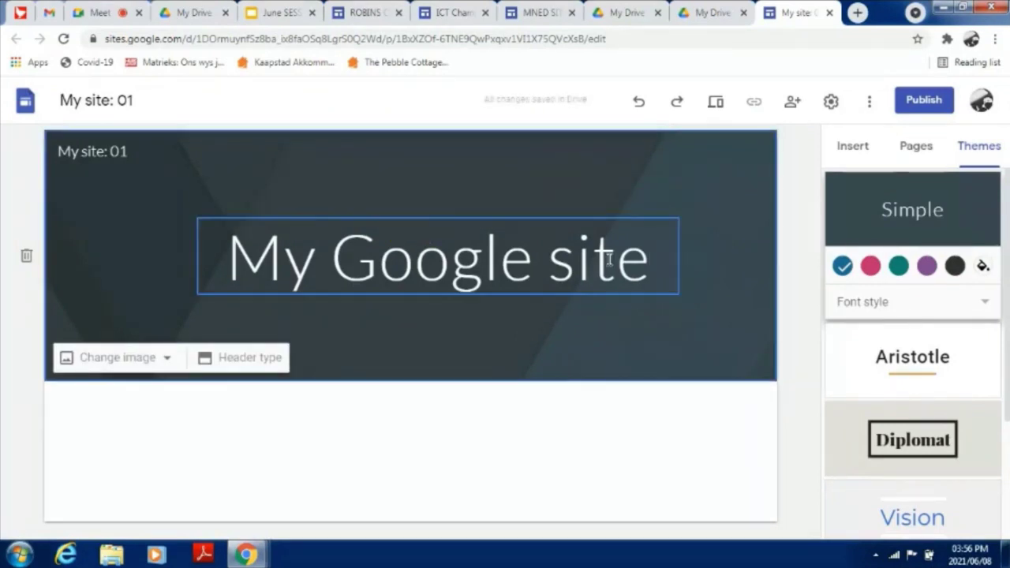
left_click(604, 222)
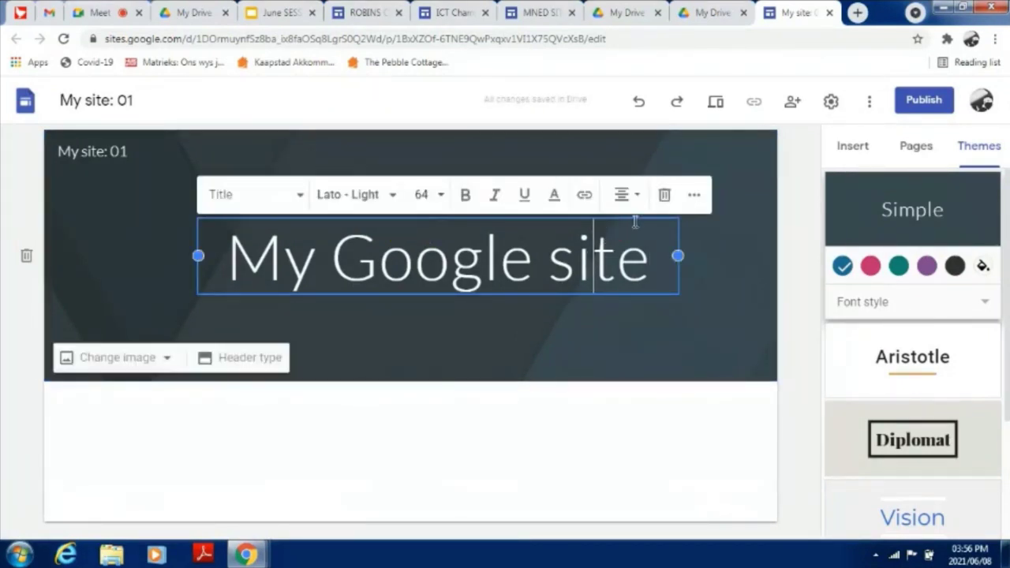
left_click(682, 236)
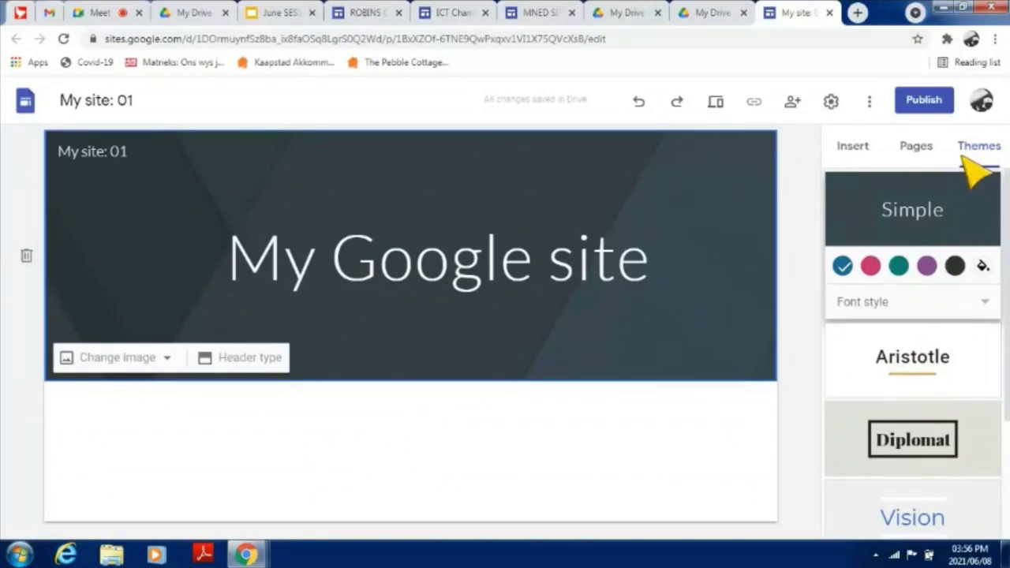
- Preview the Impression and Vision themes, then apply the Diplomat theme
scroll(927, 315, "down", 3)
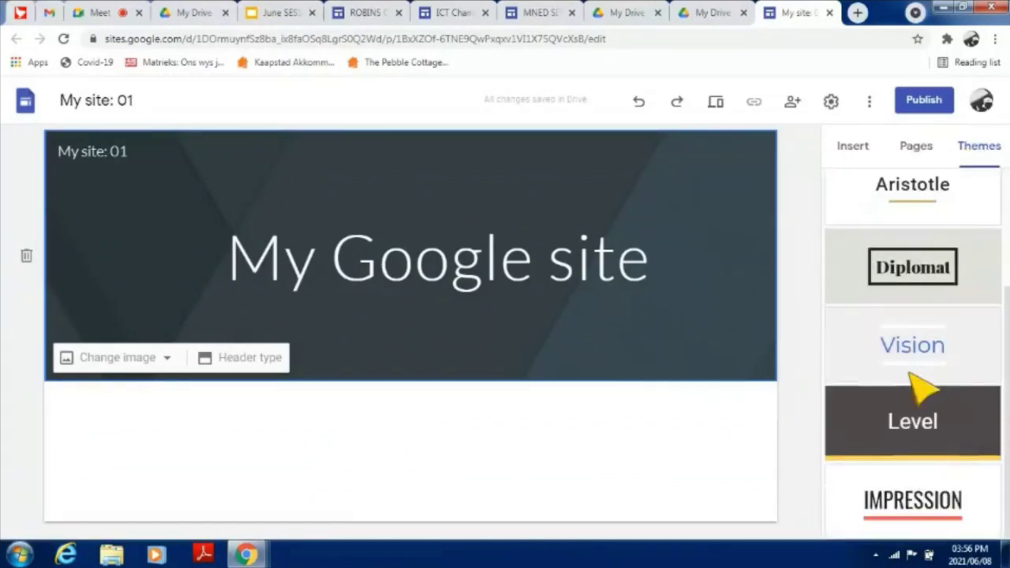
scroll(937, 269, "up", 2)
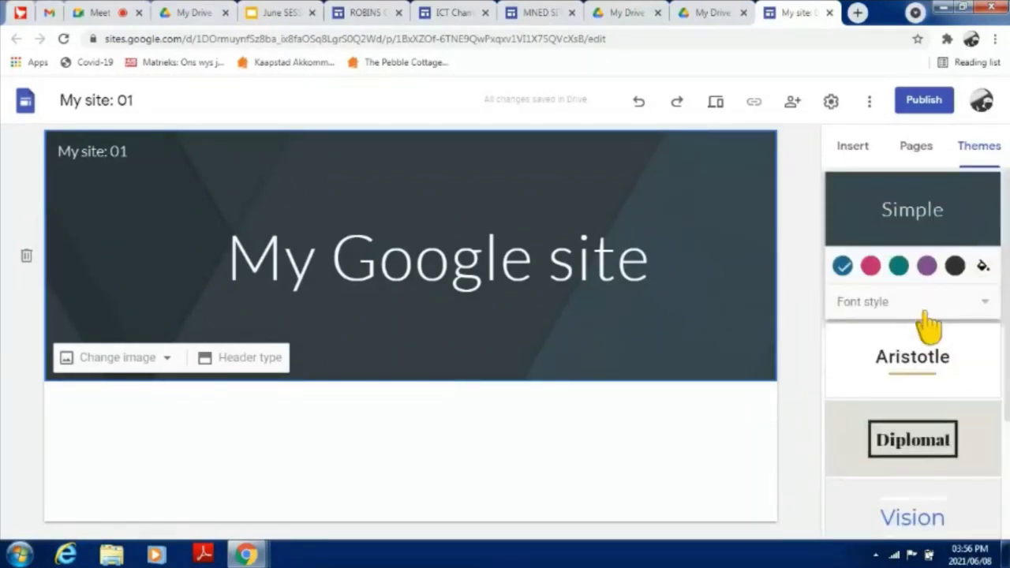
scroll(943, 370, "down", 2)
scroll(939, 394, "up", 3)
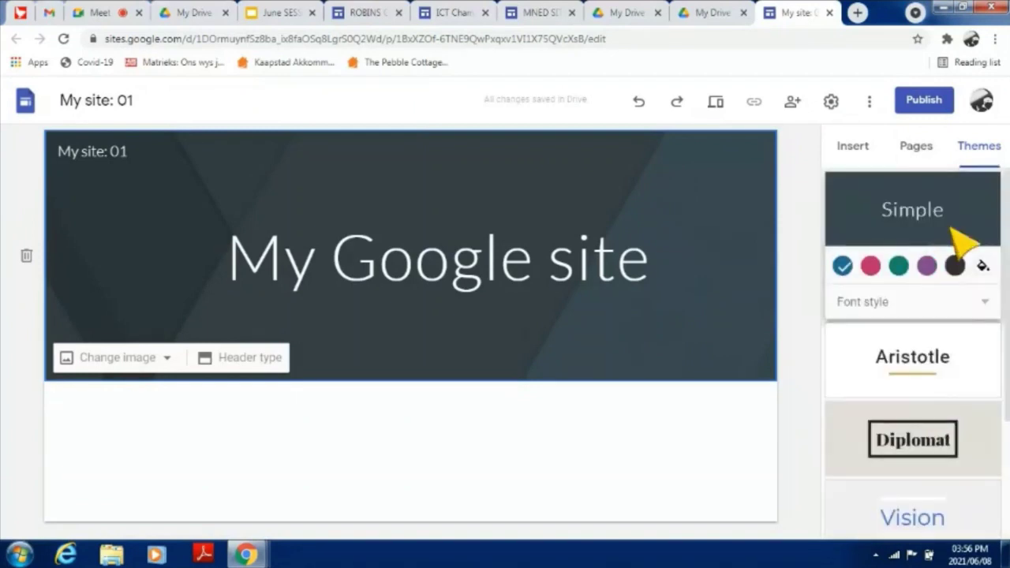
scroll(932, 399, "down", 3)
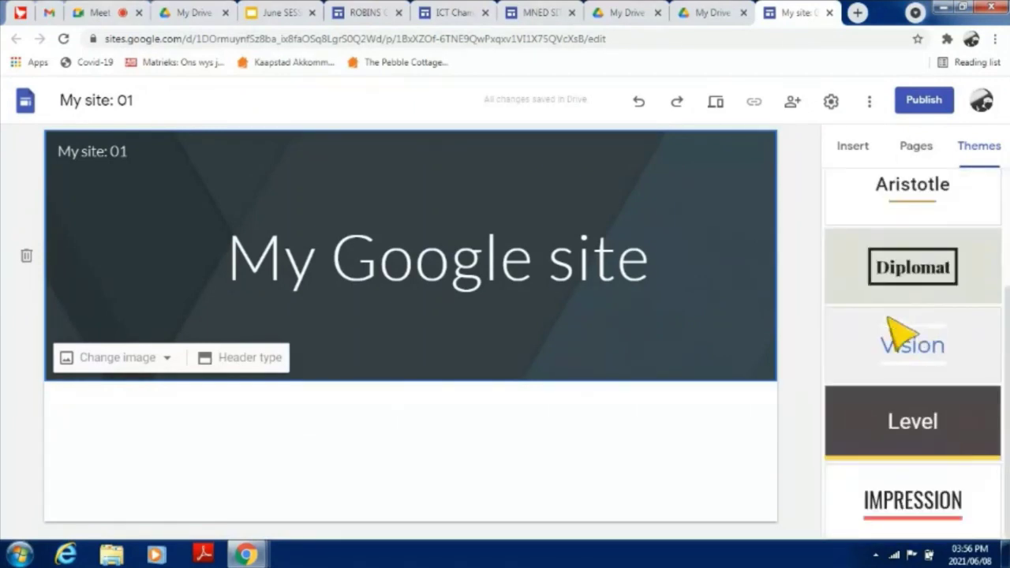
left_click(939, 502)
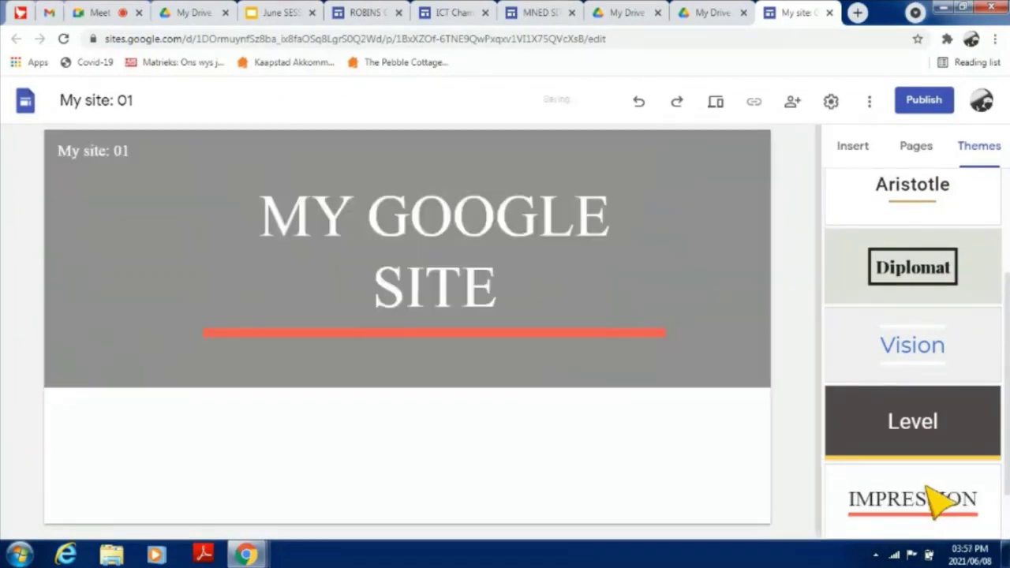
left_click(933, 360)
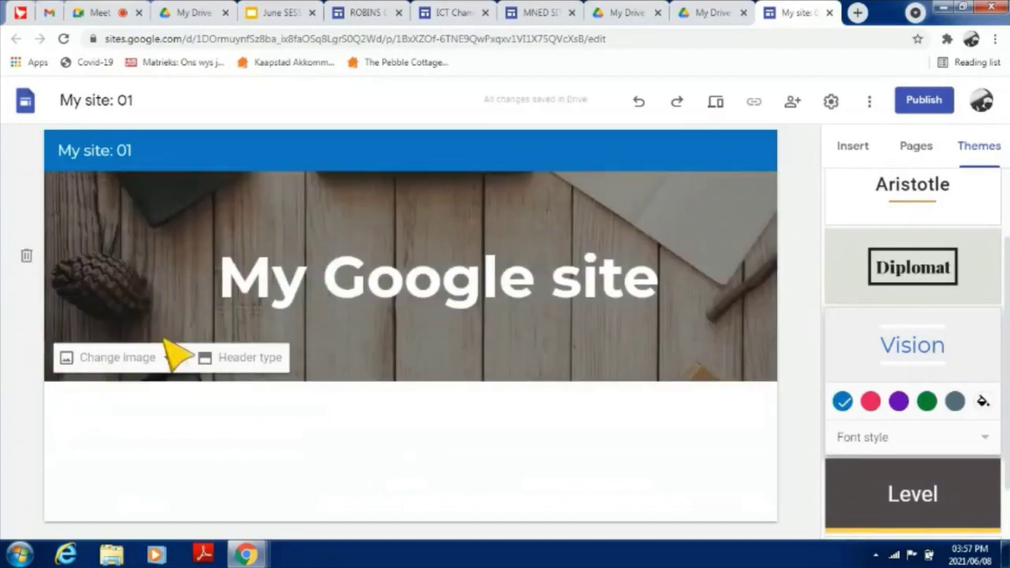
left_click(945, 275)
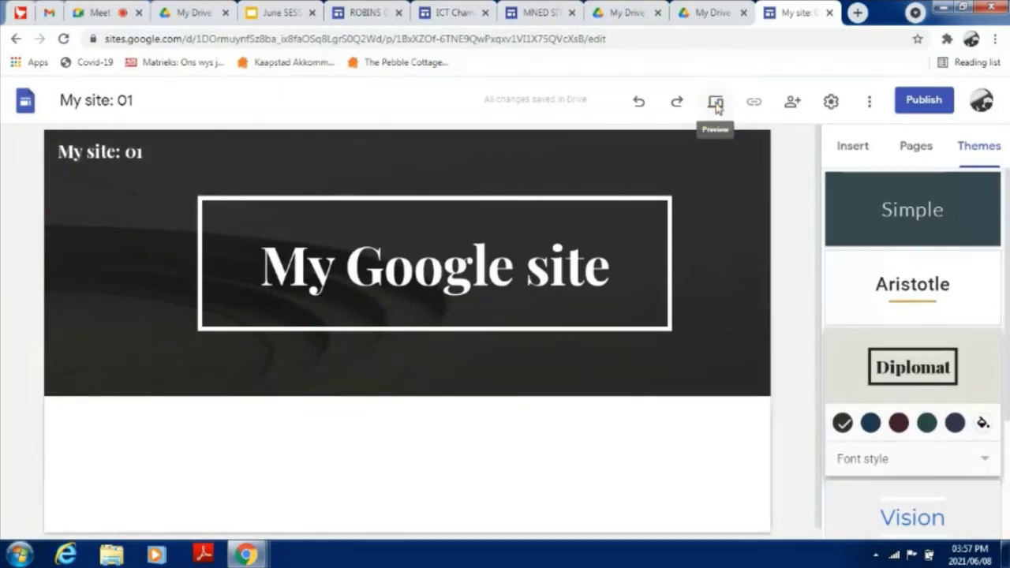
left_click(716, 104)
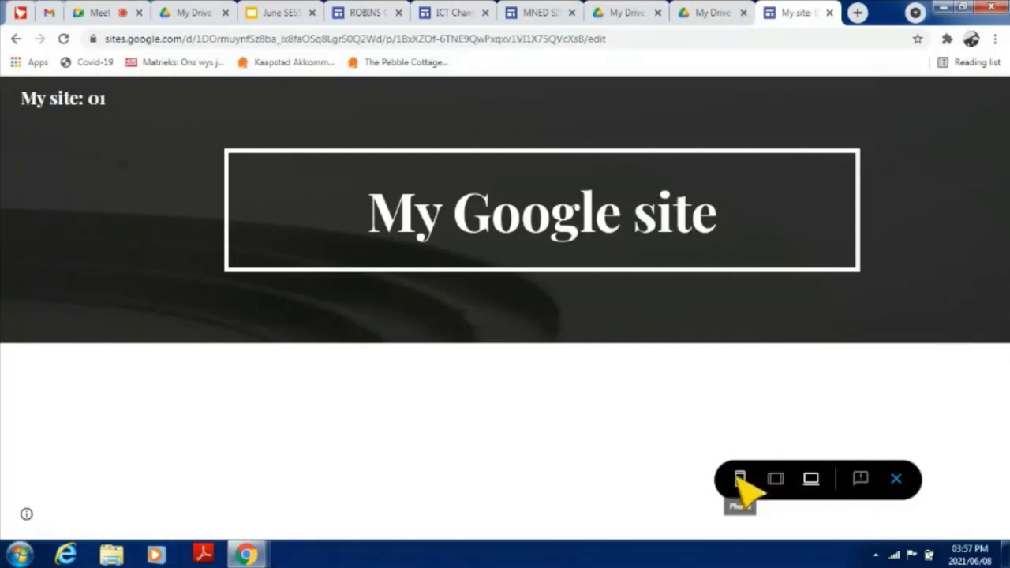
left_click(740, 479)
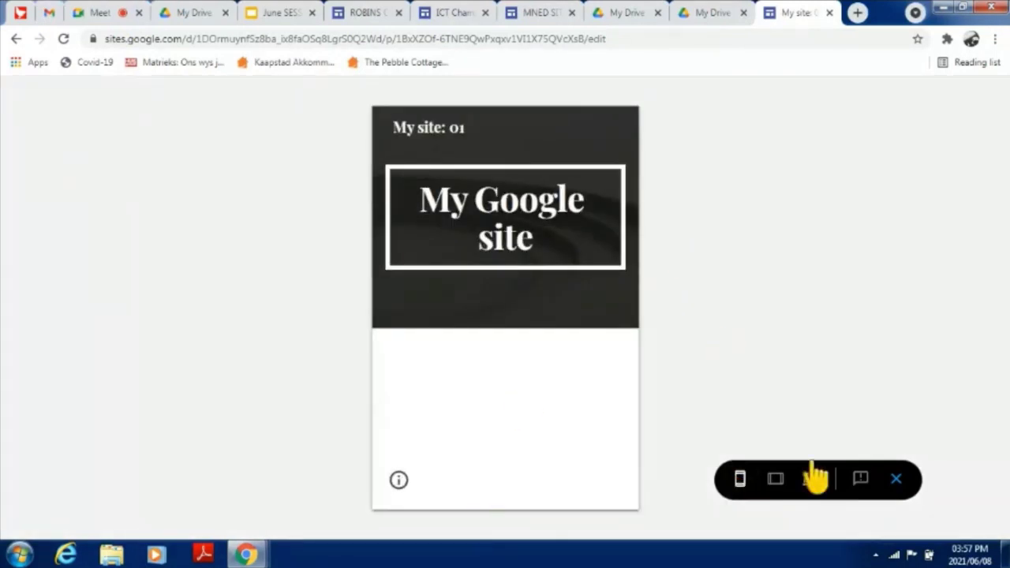
left_click(774, 482)
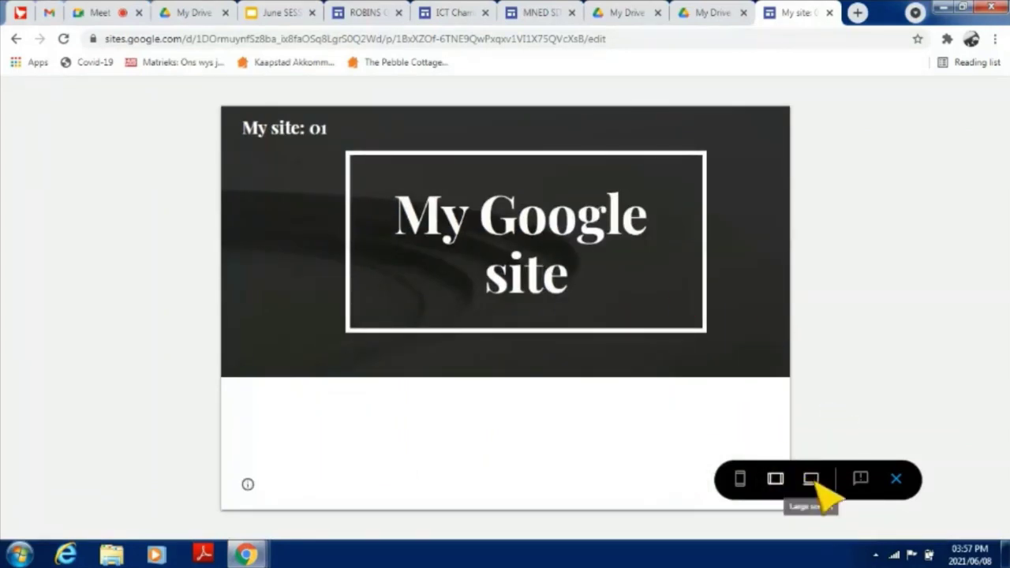
left_click(811, 479)
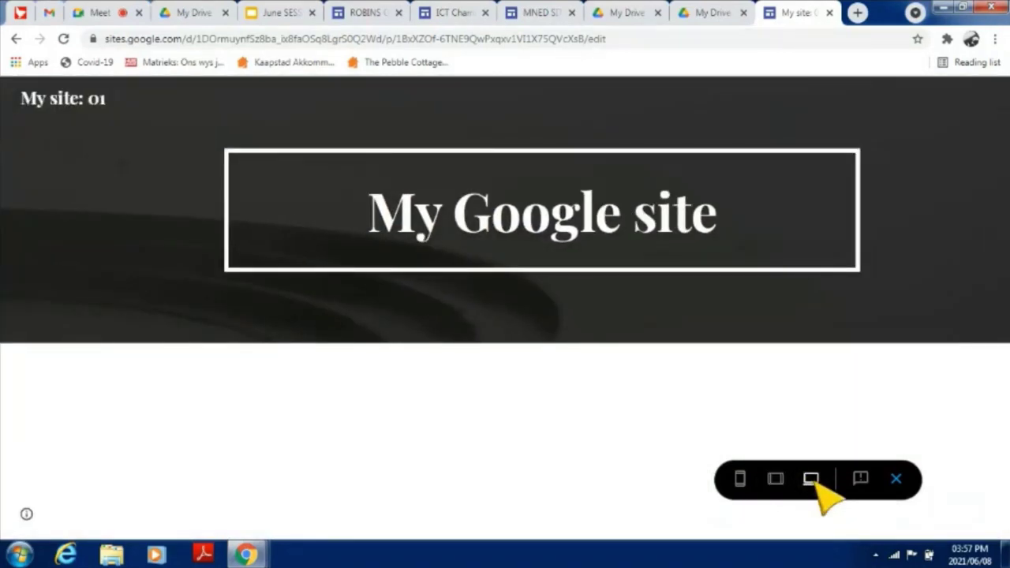
left_click(895, 479)
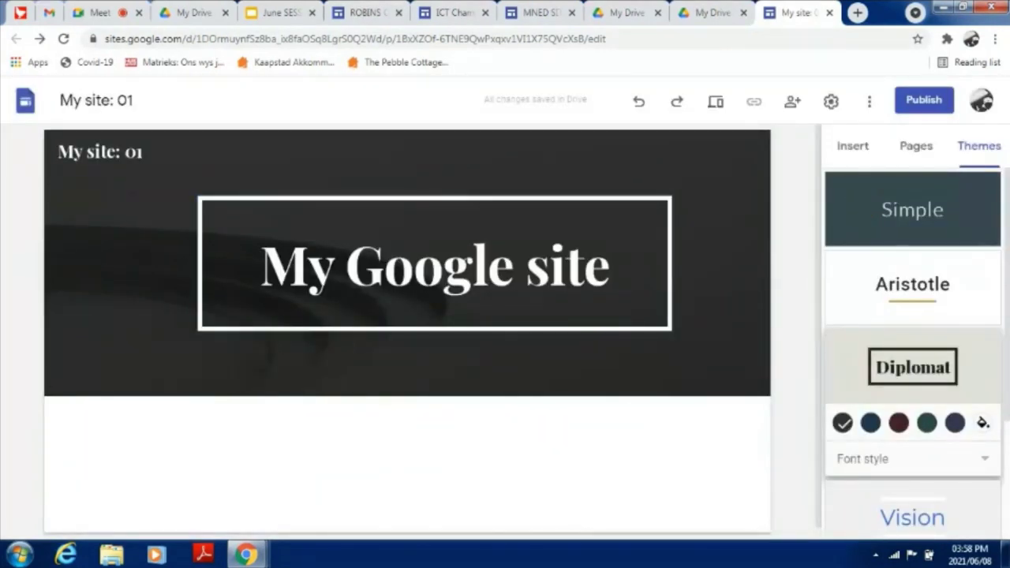
- Insert the first Layouts option, image left and text right, beneath the header
scroll(470, 454, "down", 1)
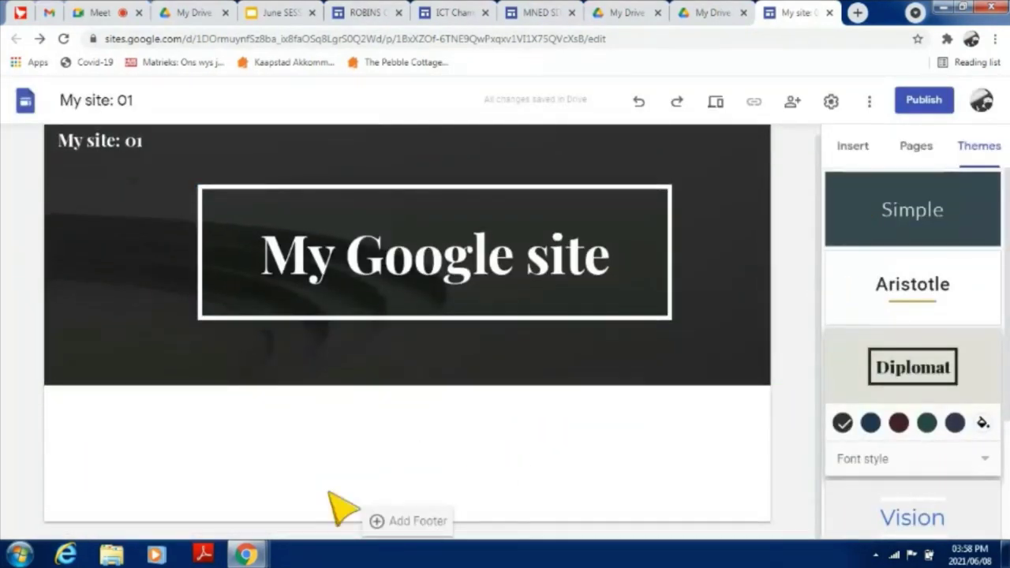
left_click(856, 152)
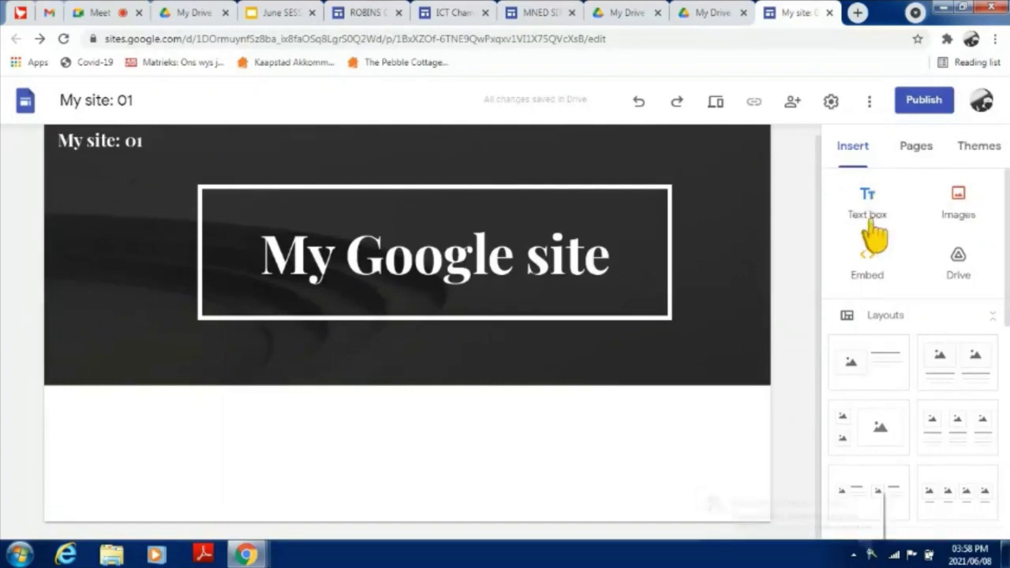
scroll(920, 359, "down", 3)
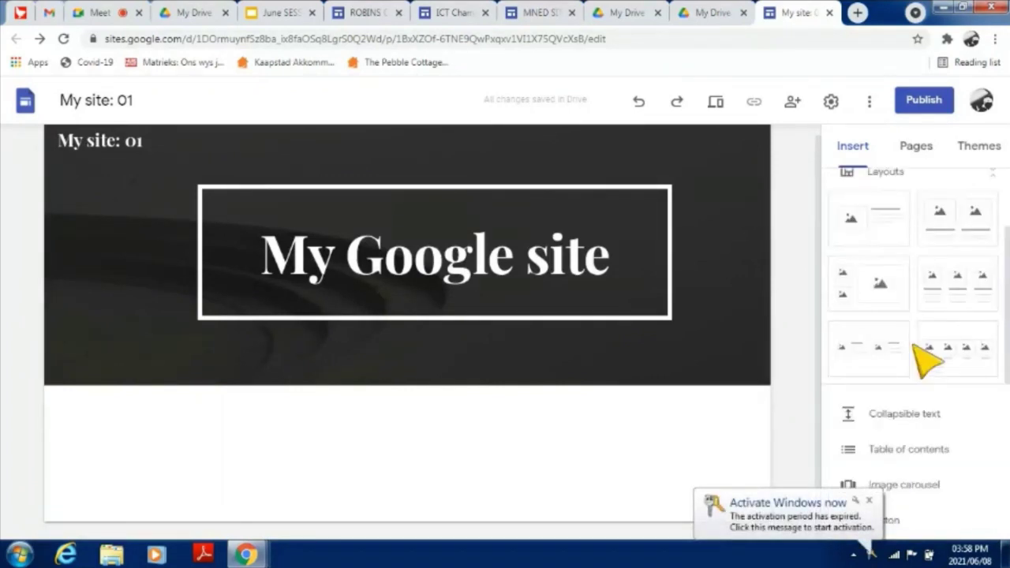
scroll(922, 258, "up", 2)
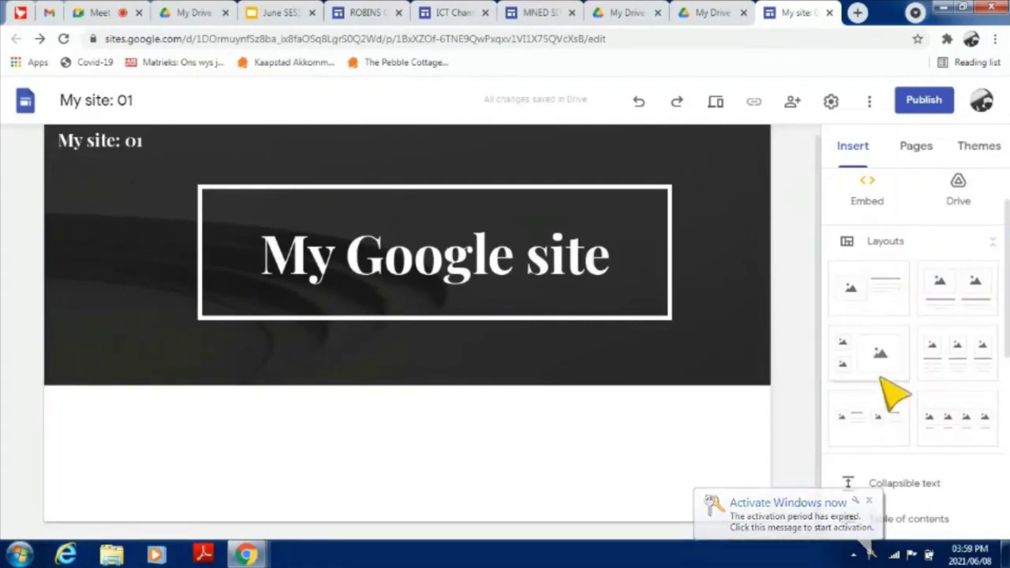
left_click(888, 306)
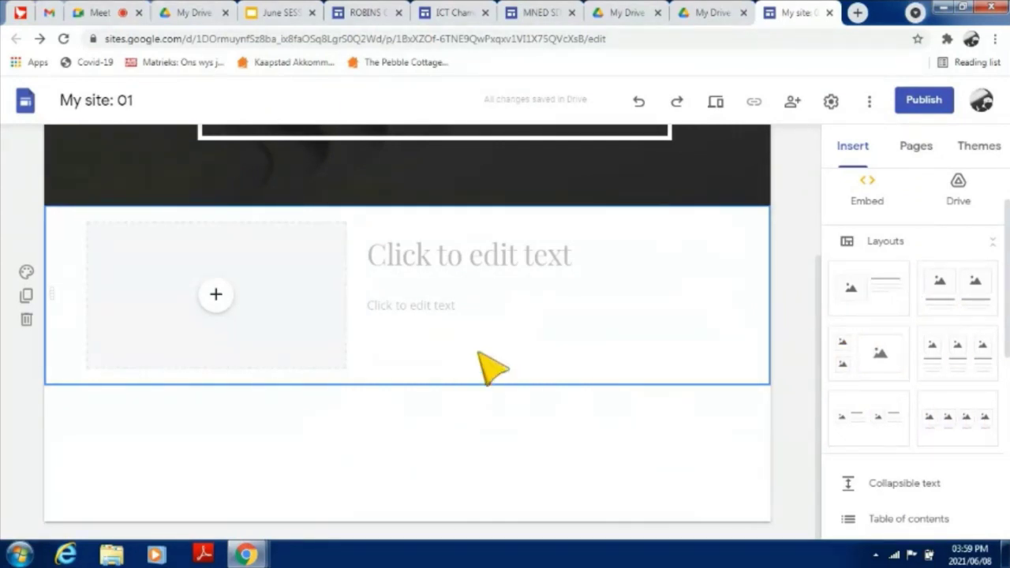
scroll(995, 311, "up", 1)
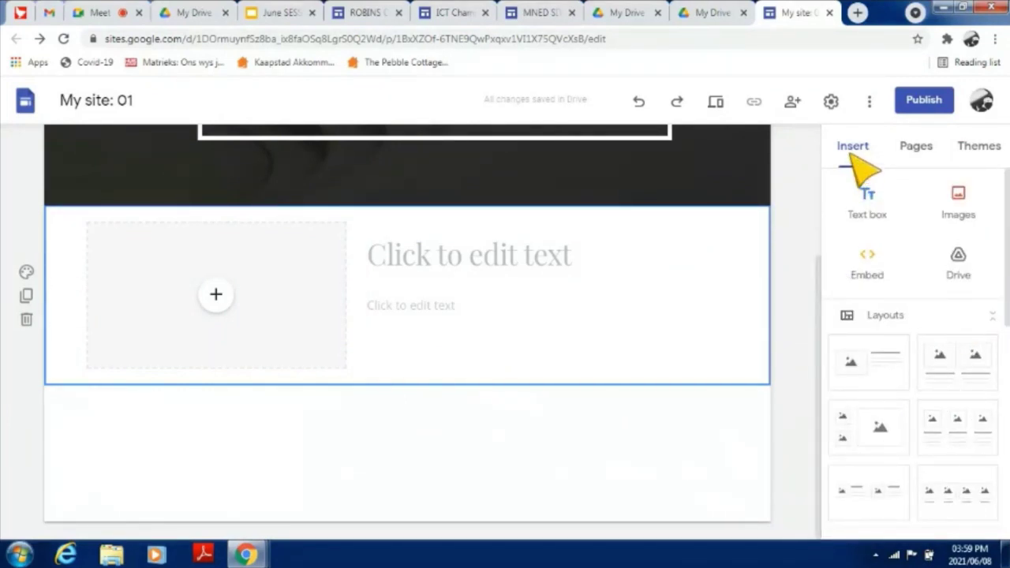
- Add a new page named 'Lessons' from the Pages list
left_click(917, 151)
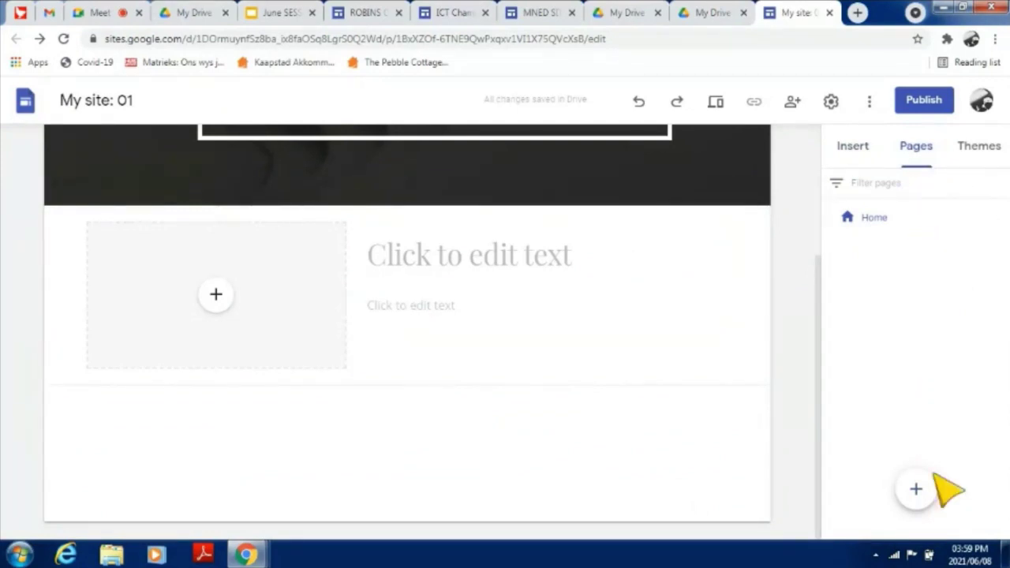
mouse_move(914, 487)
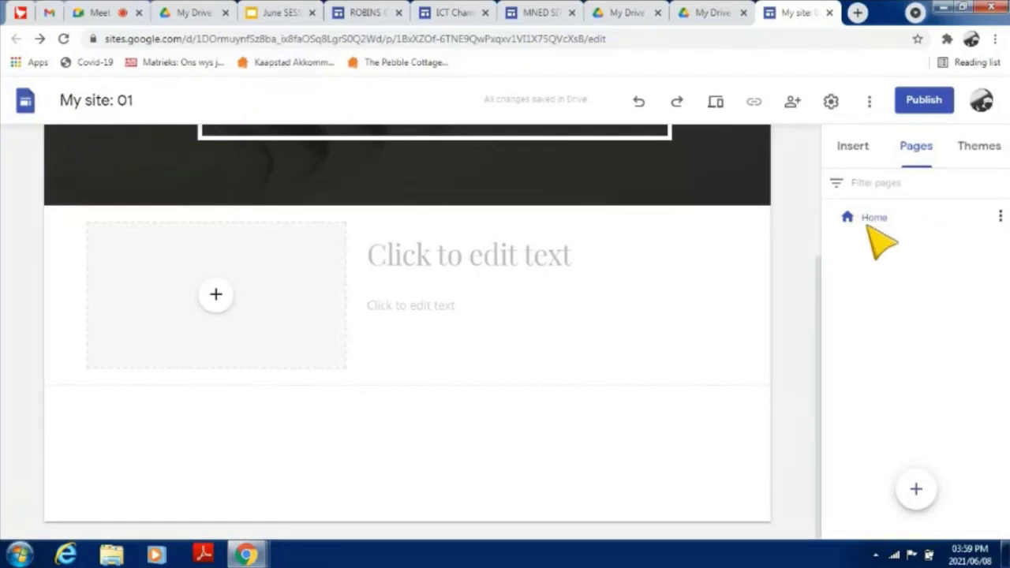
left_click(916, 489)
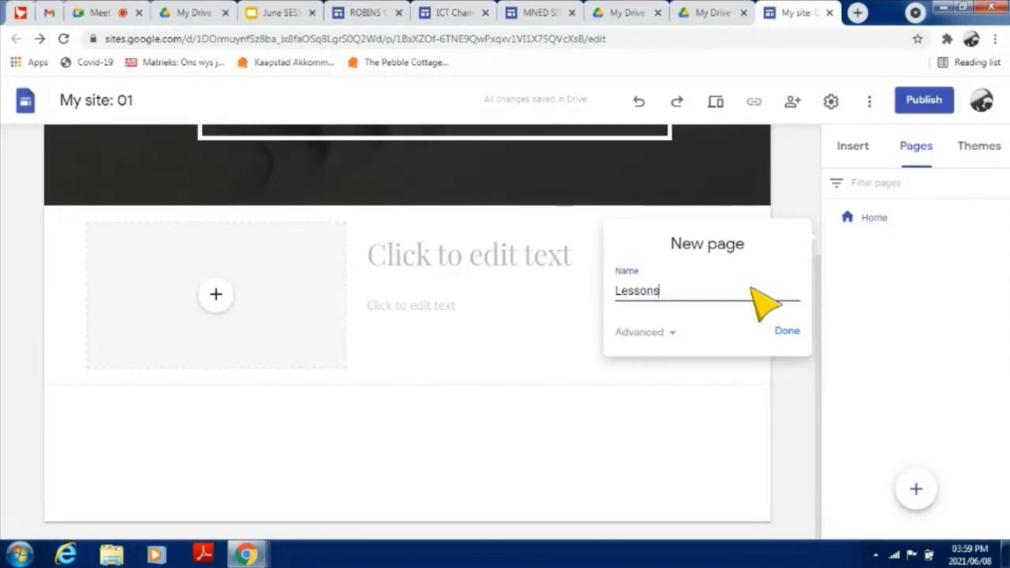
type("Lessons")
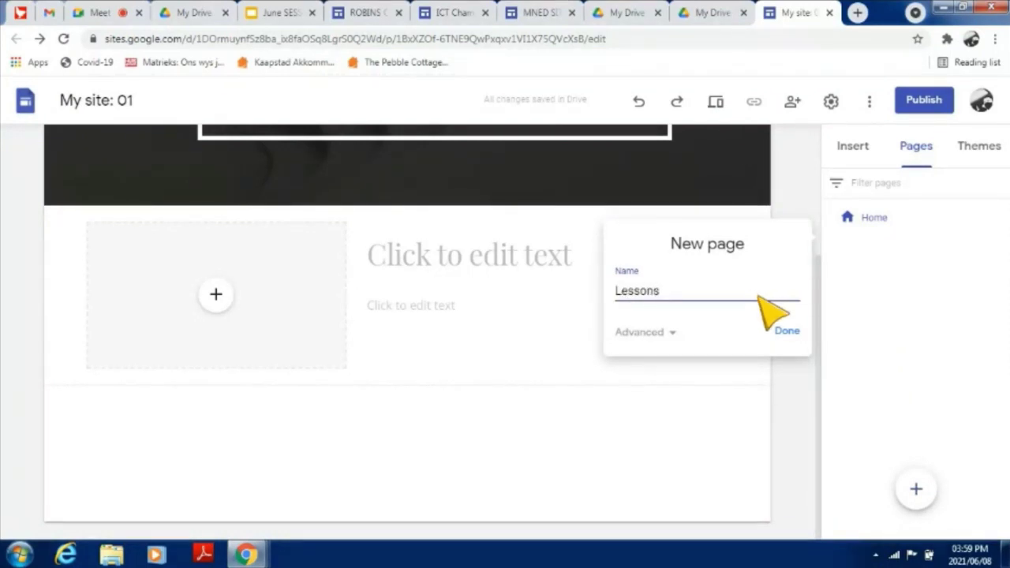
left_click(780, 332)
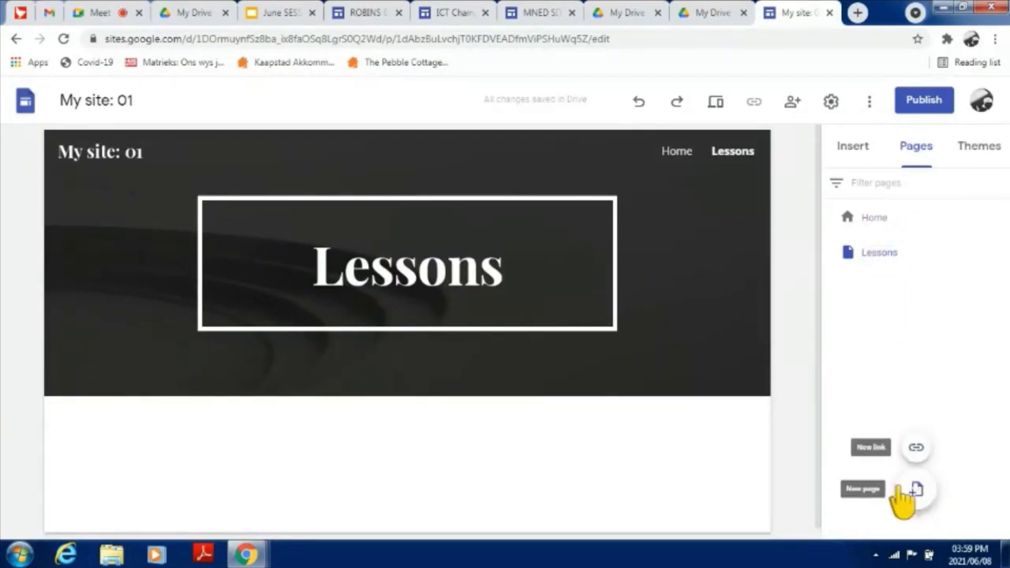
- Add a second new page named 'Planning'
left_click(909, 491)
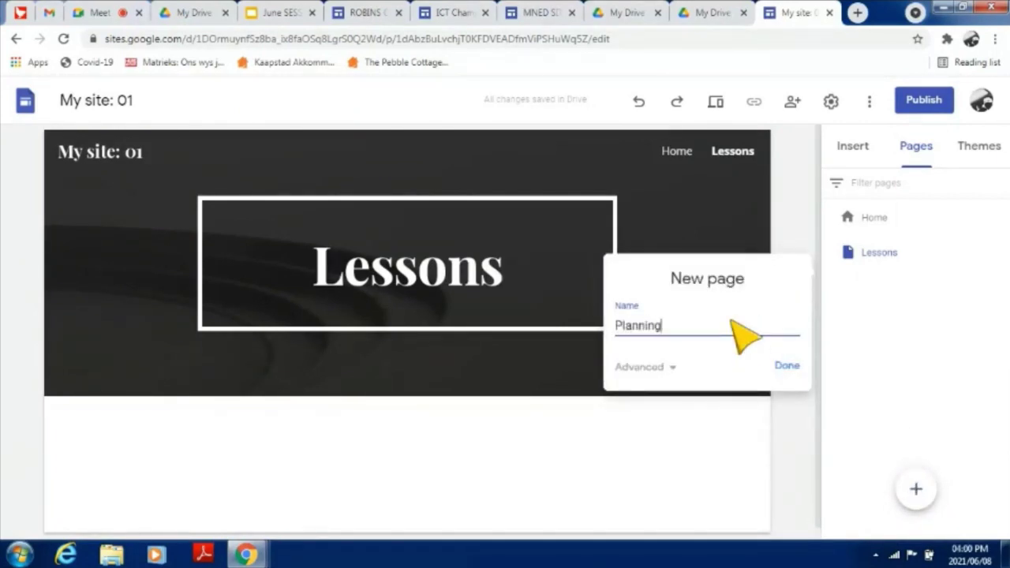
left_click(788, 368)
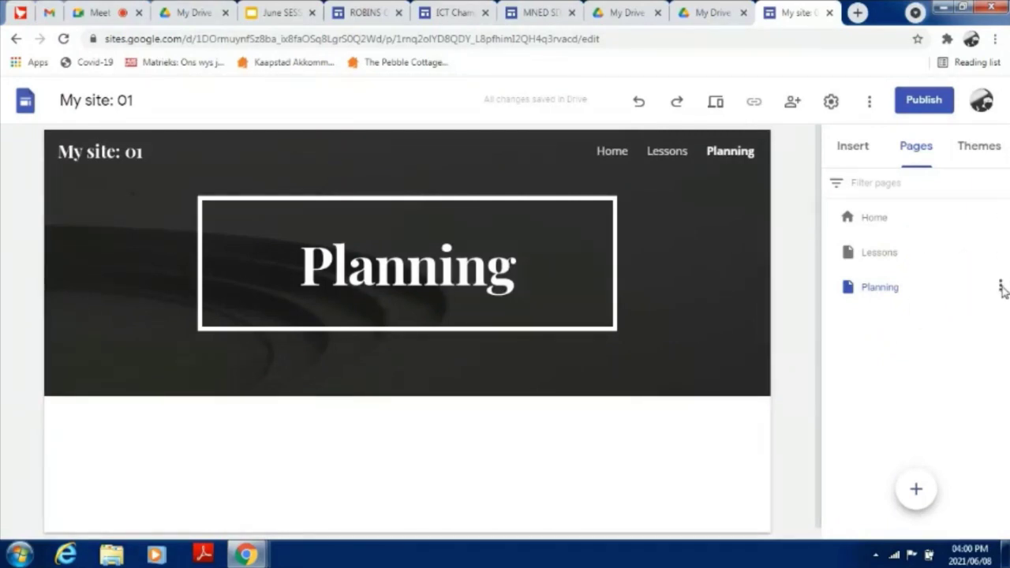
left_click(1000, 287)
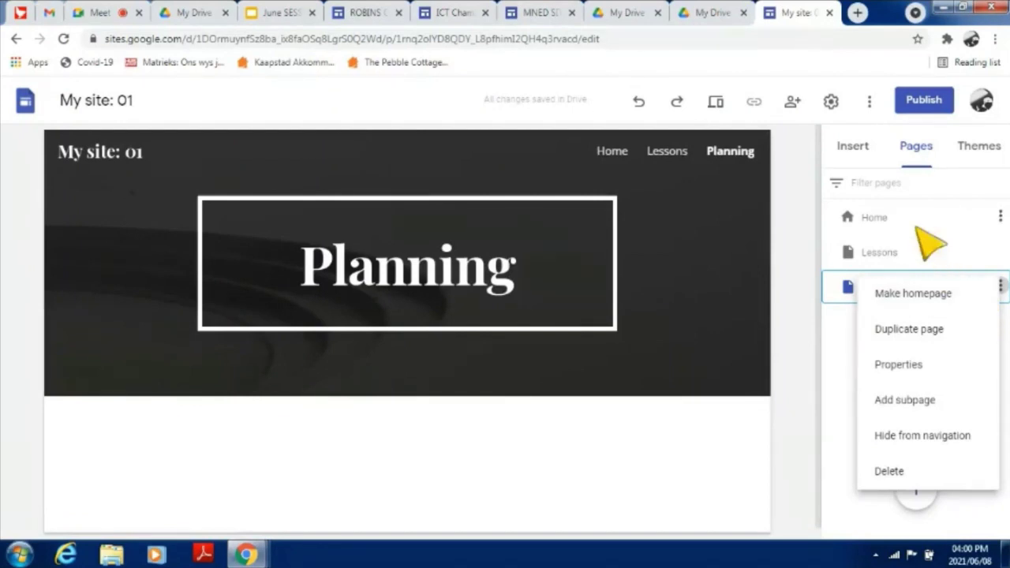
- Return to the Home page from the Pages list
left_click(871, 221)
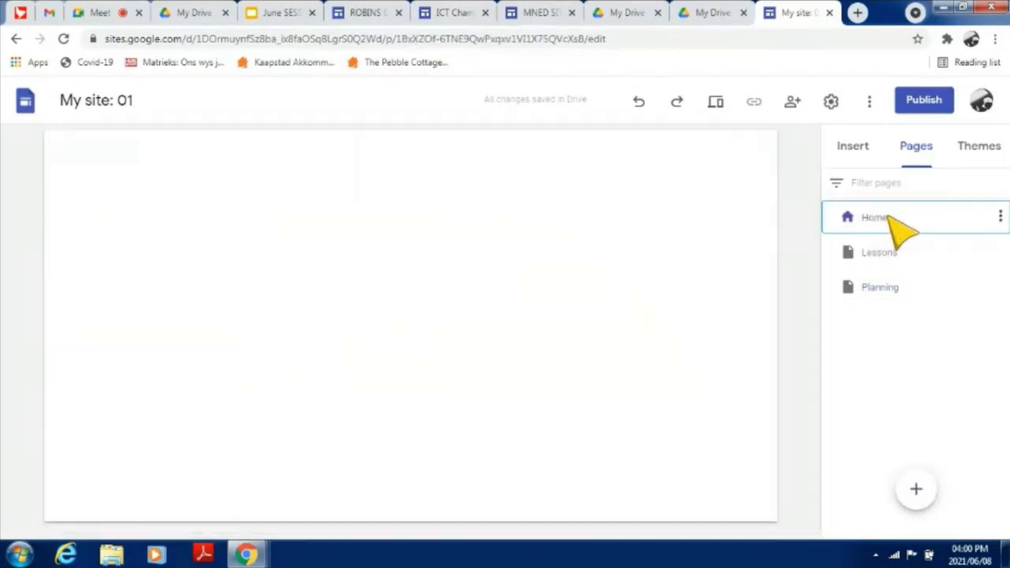
scroll(514, 368, "down", 3)
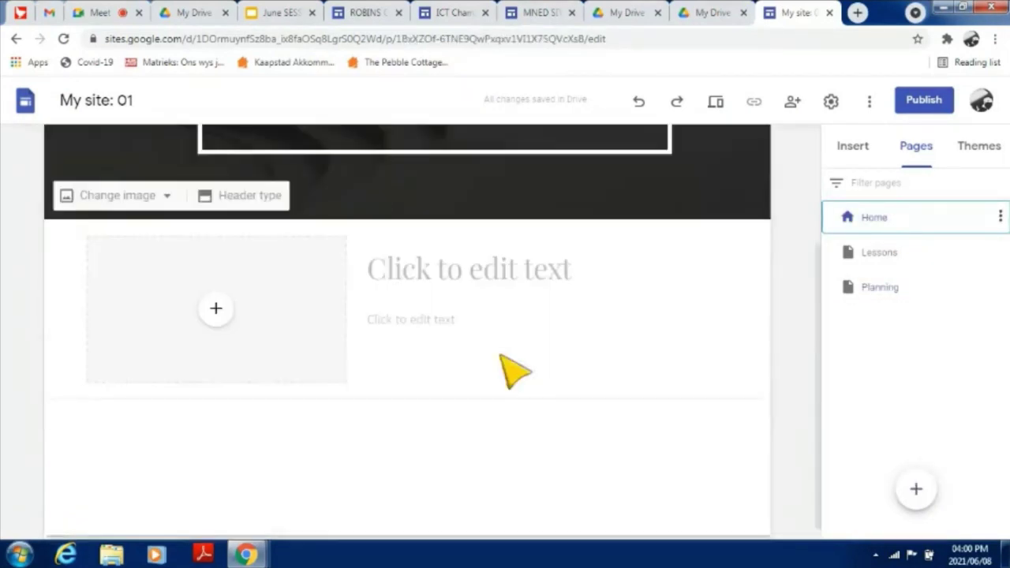
scroll(552, 466, "up", 3)
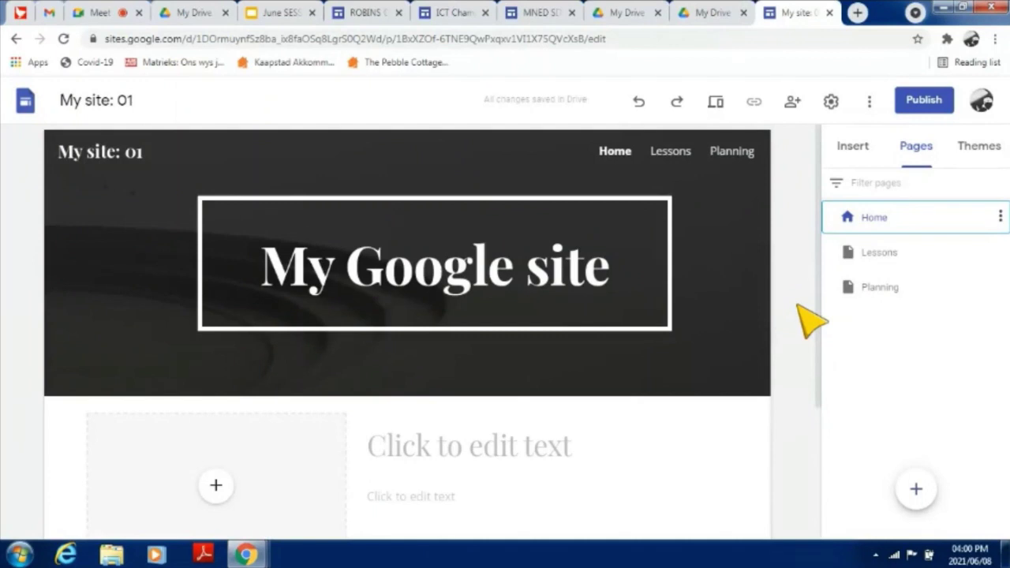
mouse_move(765, 292)
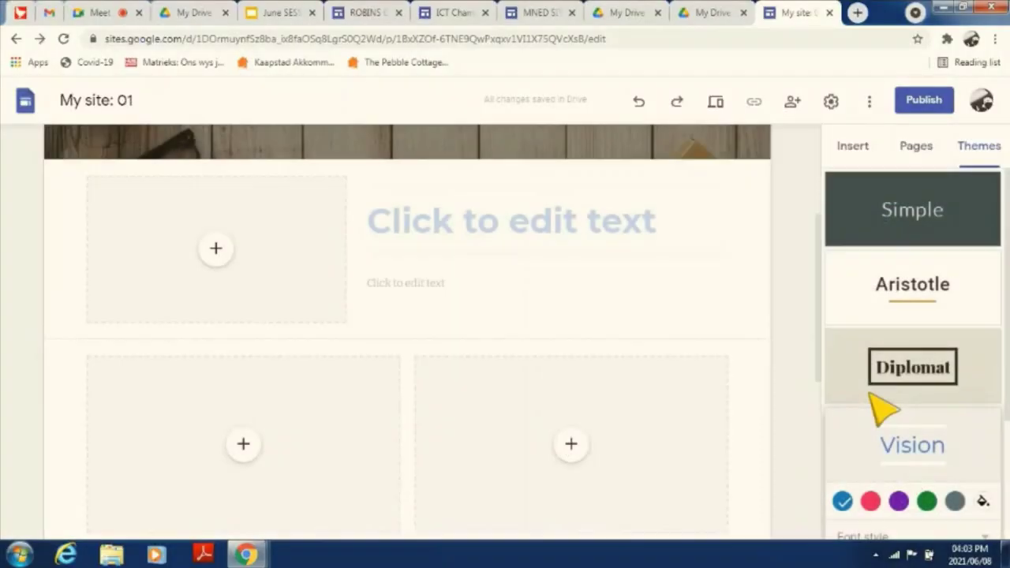
- Return to the Insert panel
left_click(856, 146)
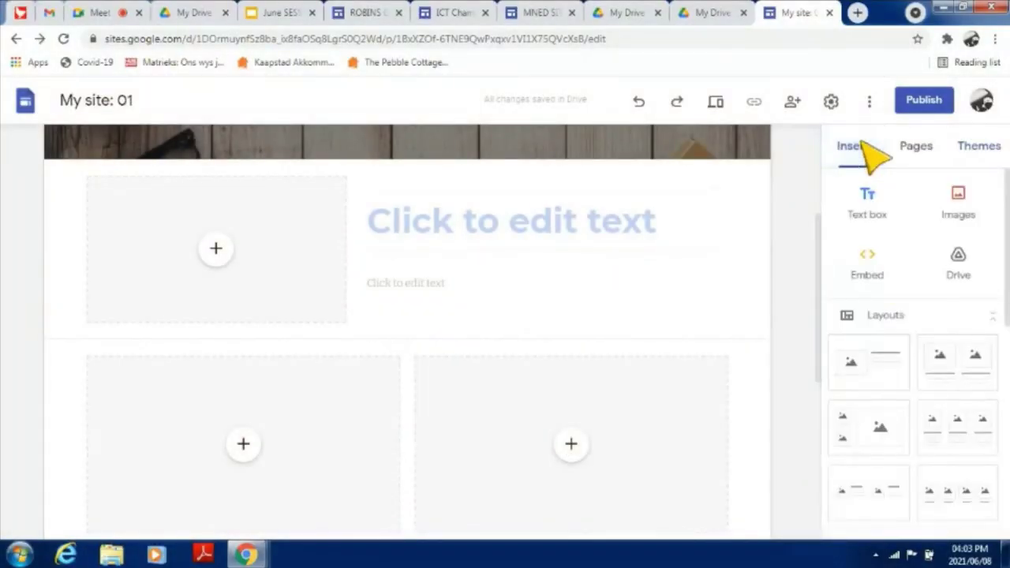
- Check the section's title text and image placeholder options, then dismiss them
scroll(705, 400, "down", 1)
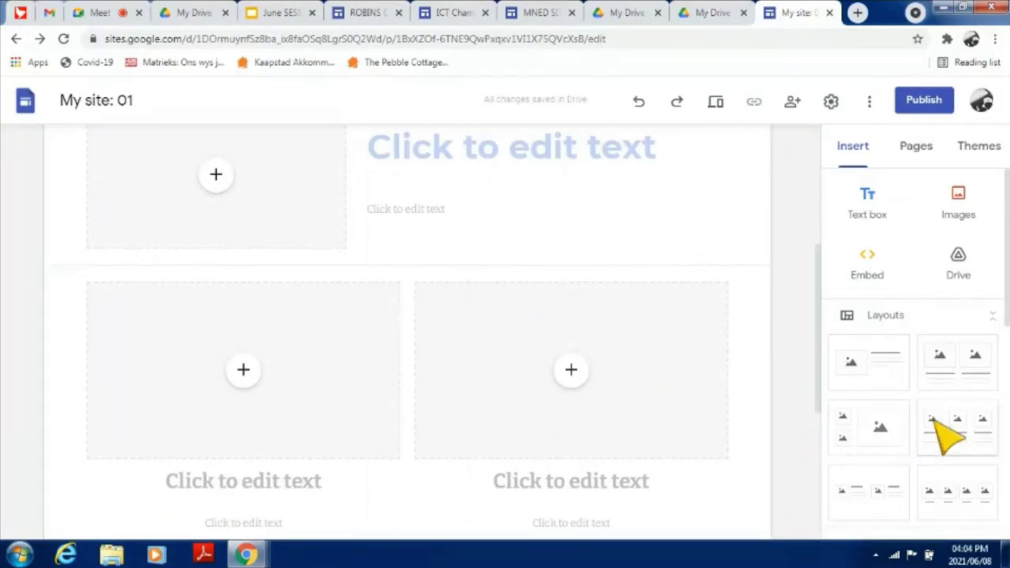
scroll(575, 340, "up", 2)
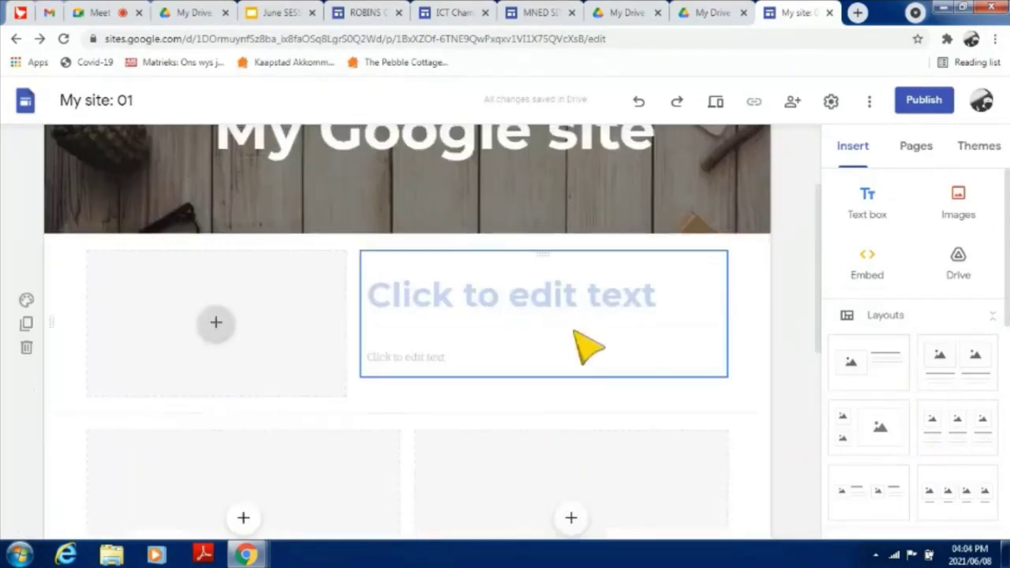
left_click(430, 316)
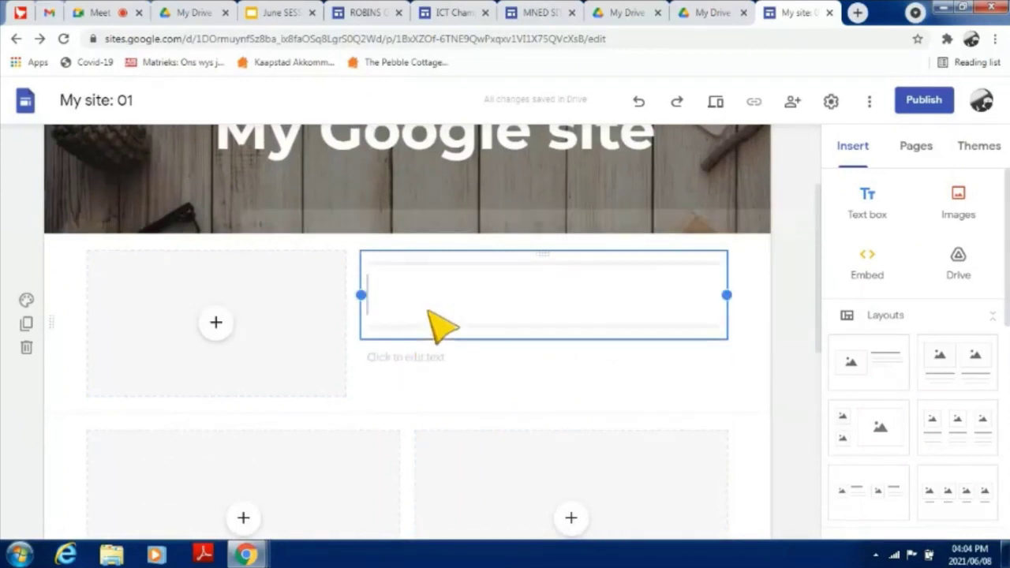
left_click(215, 322)
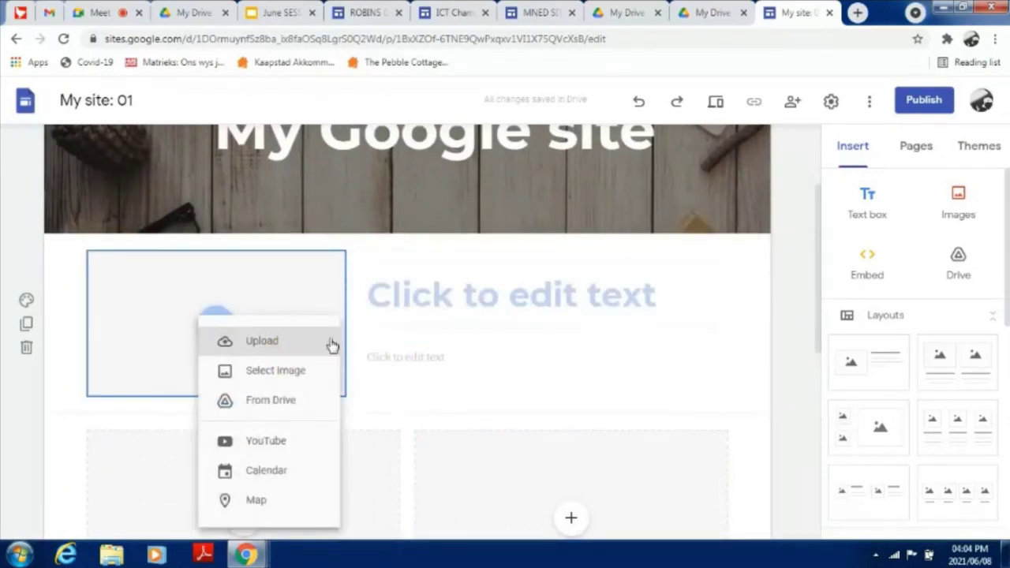
left_click(536, 312)
left_click(801, 313)
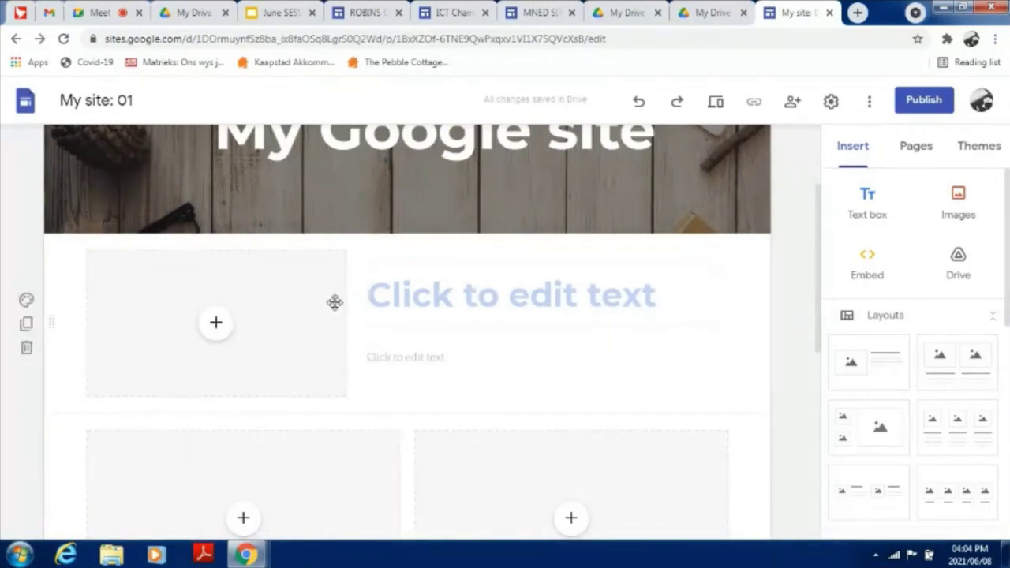
- Delete the image-plus-text, two-column and My sites sections, then insert a fresh image-plus-text layout
left_click(215, 322)
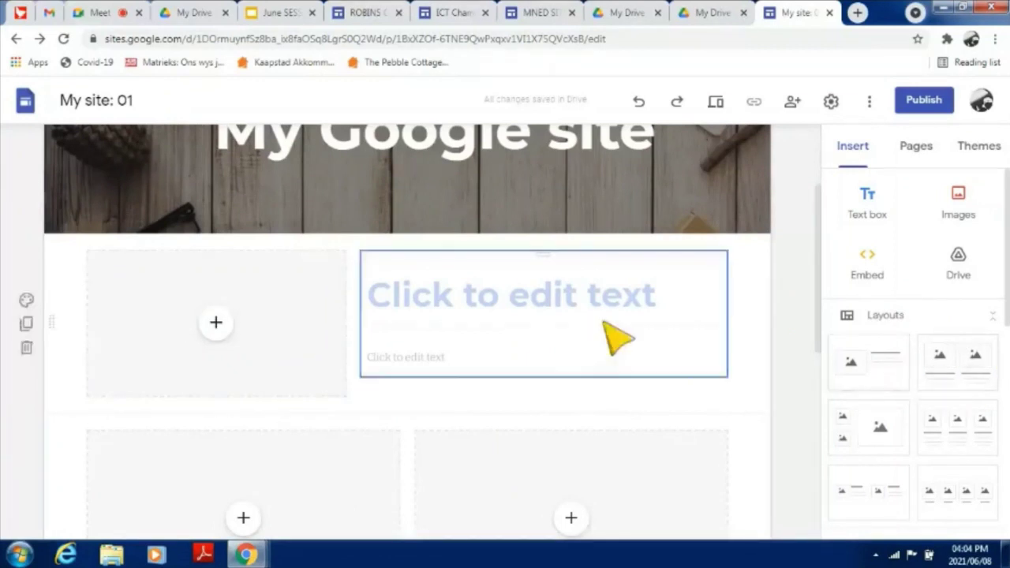
left_click(27, 348)
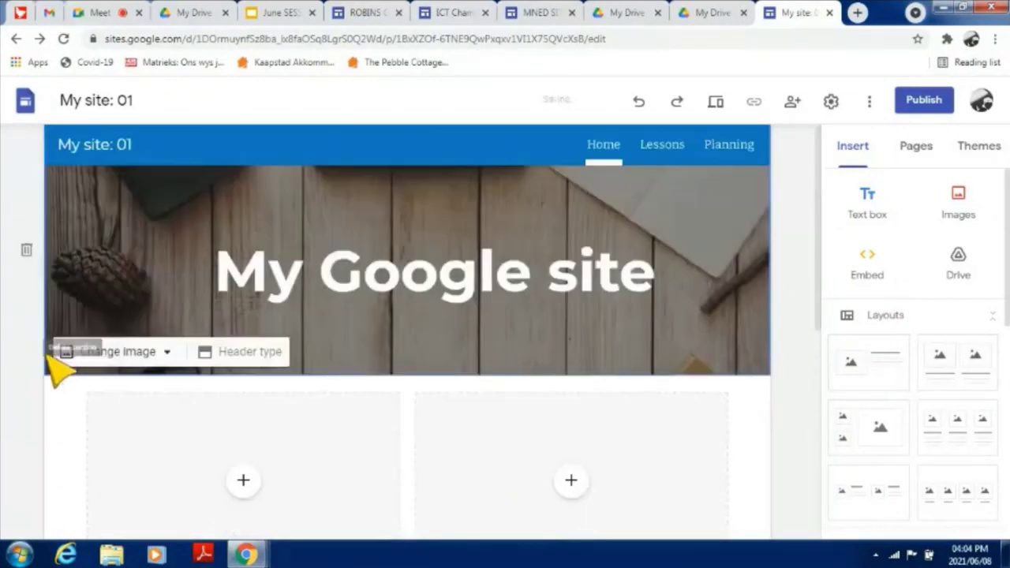
left_click(27, 327)
scroll(40, 410, "down", 2)
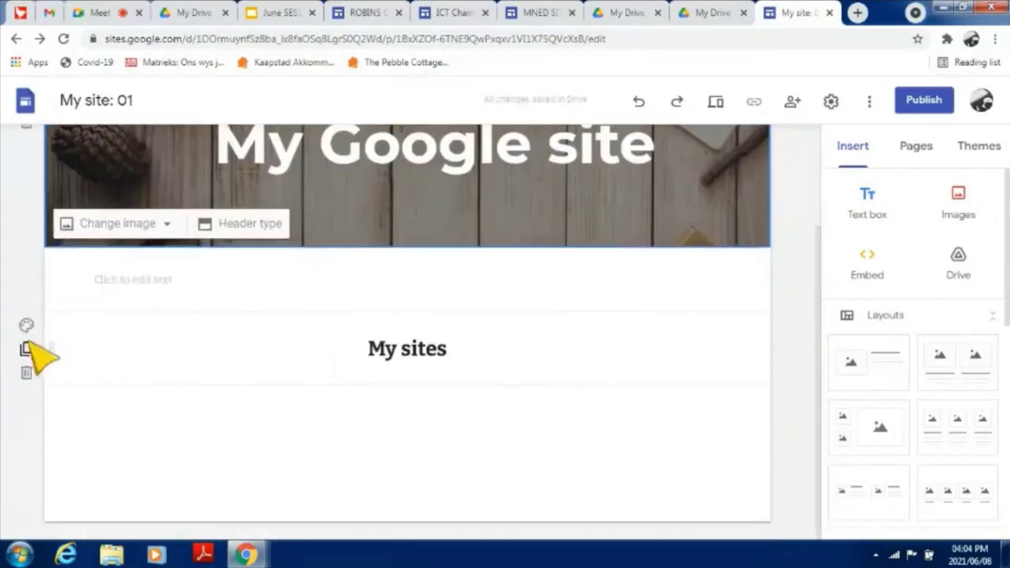
left_click(27, 371)
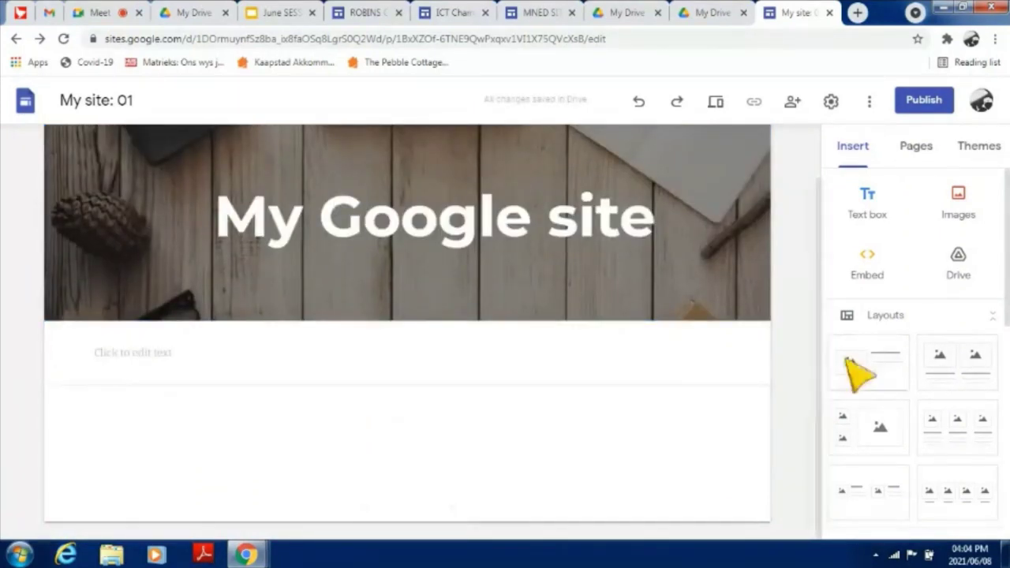
left_click(875, 374)
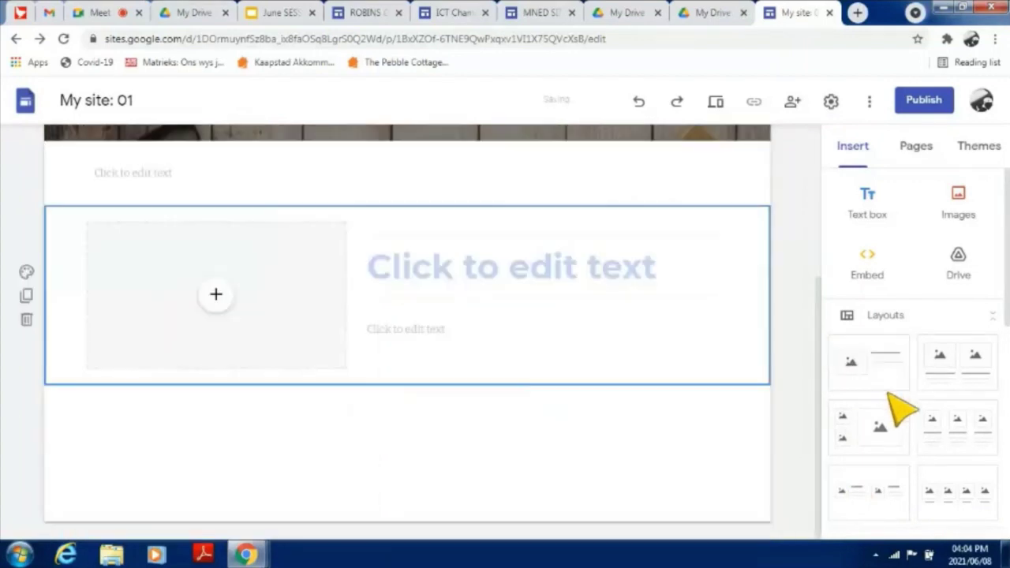
- Fill the image placeholder with the group photo uploaded from the computer
left_click(215, 295)
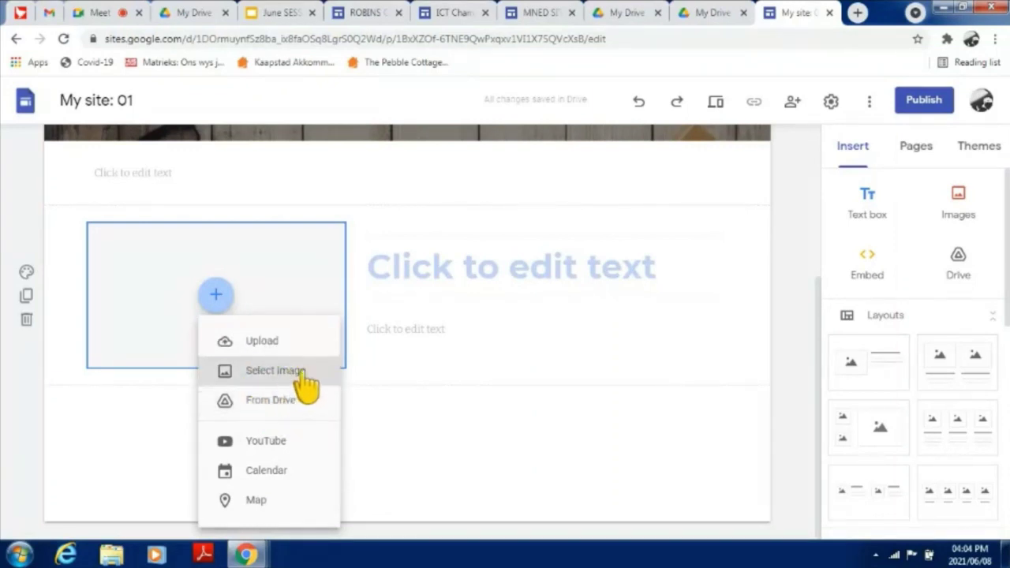
left_click(263, 341)
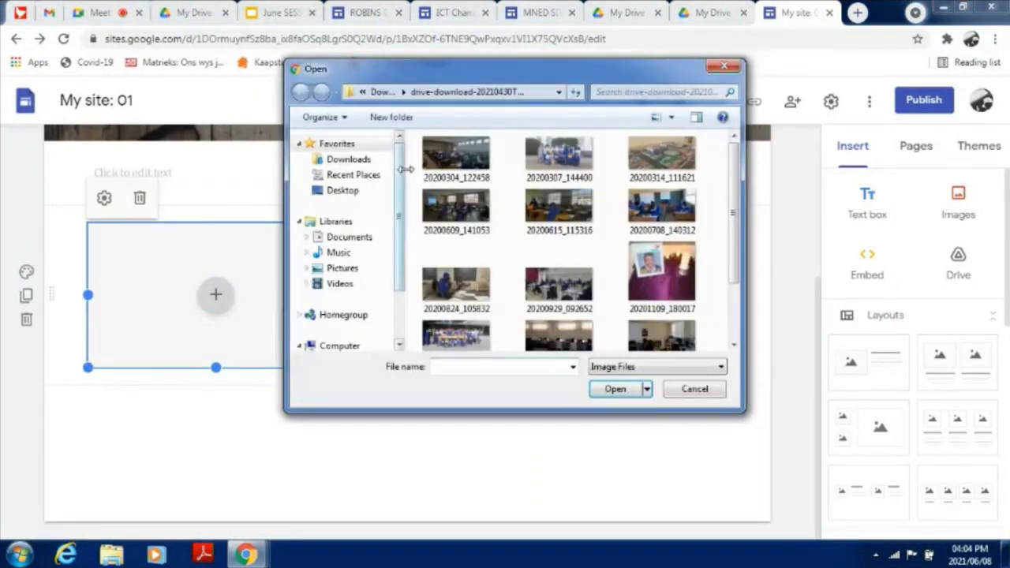
scroll(399, 183, "down", 2)
scroll(398, 180, "up", 2)
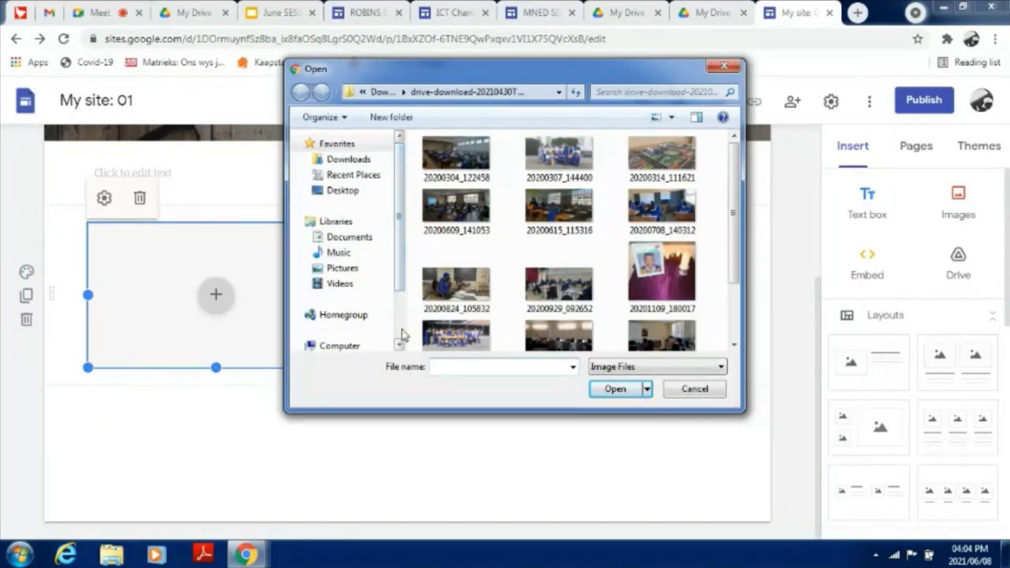
double_click(452, 341)
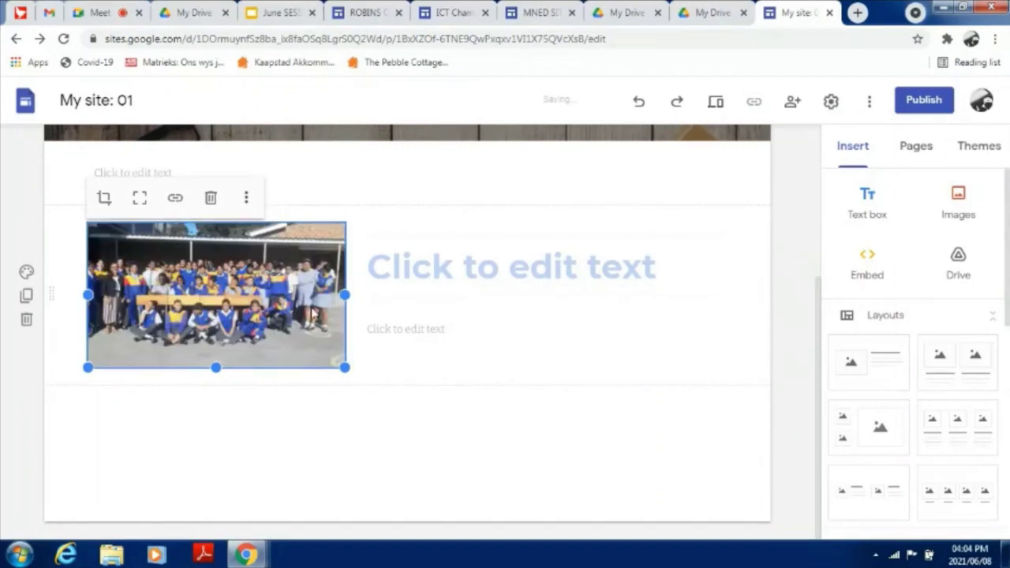
left_click(404, 405)
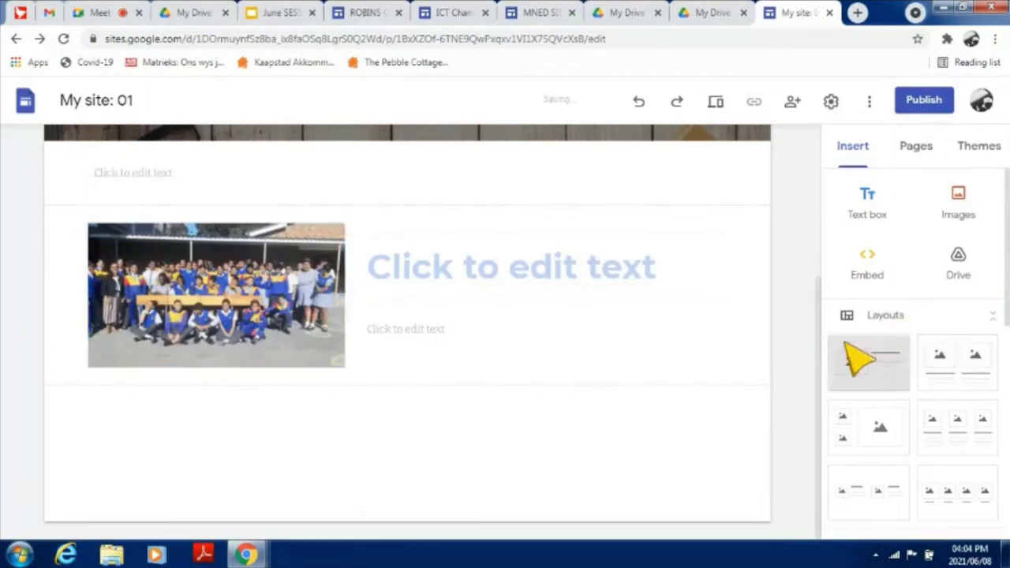
- Add a second image-beside-text section below the photo, cancelling its upload dialog
left_click(862, 361)
left_click(215, 295)
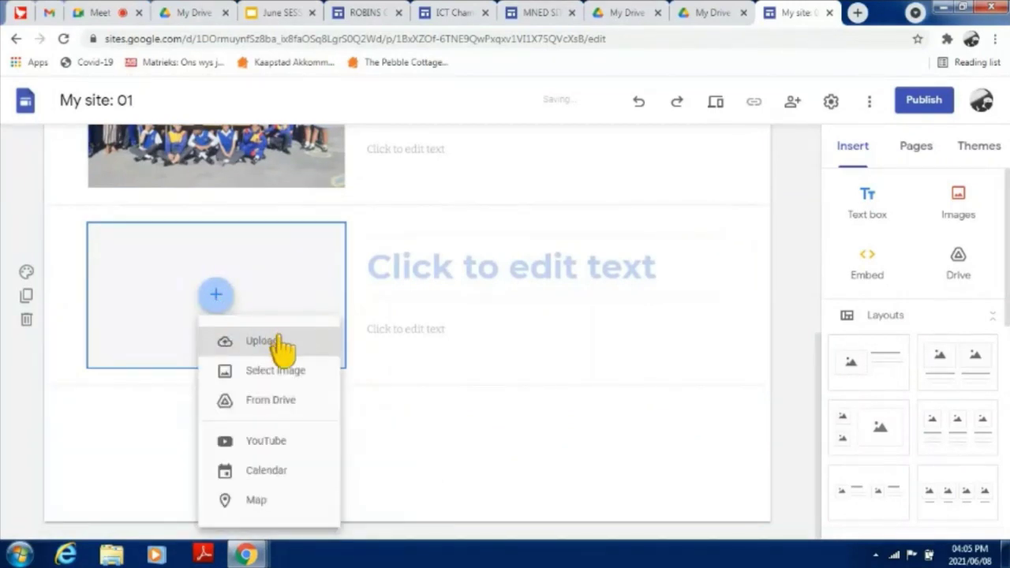
left_click(273, 343)
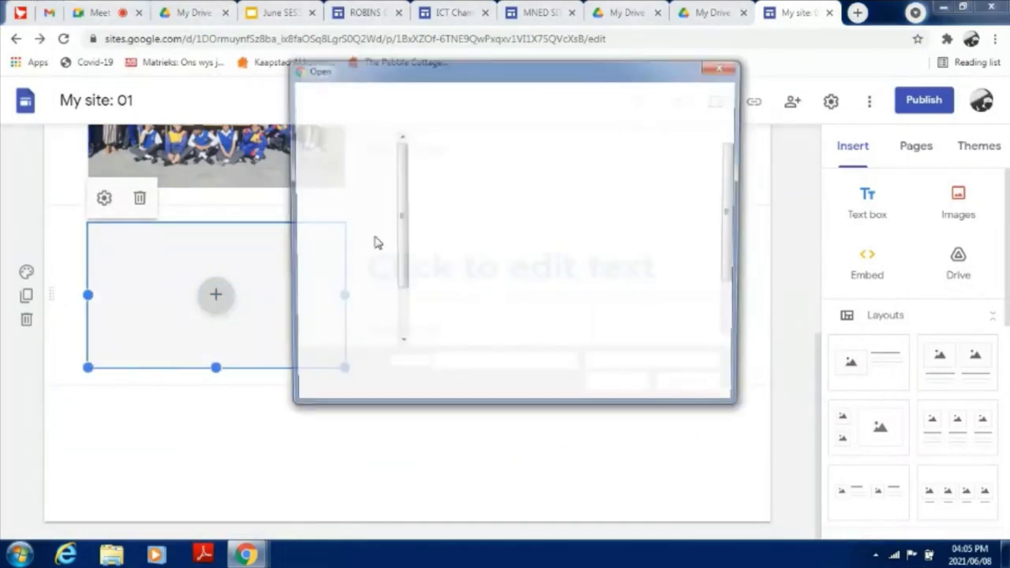
scroll(724, 177, "down", 1)
scroll(725, 177, "up", 1)
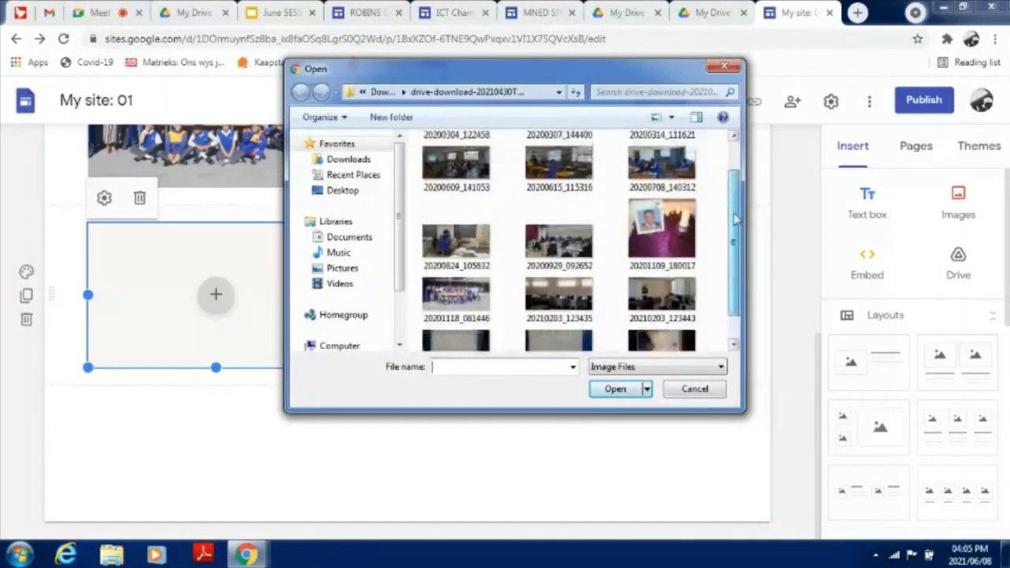
left_click(712, 388)
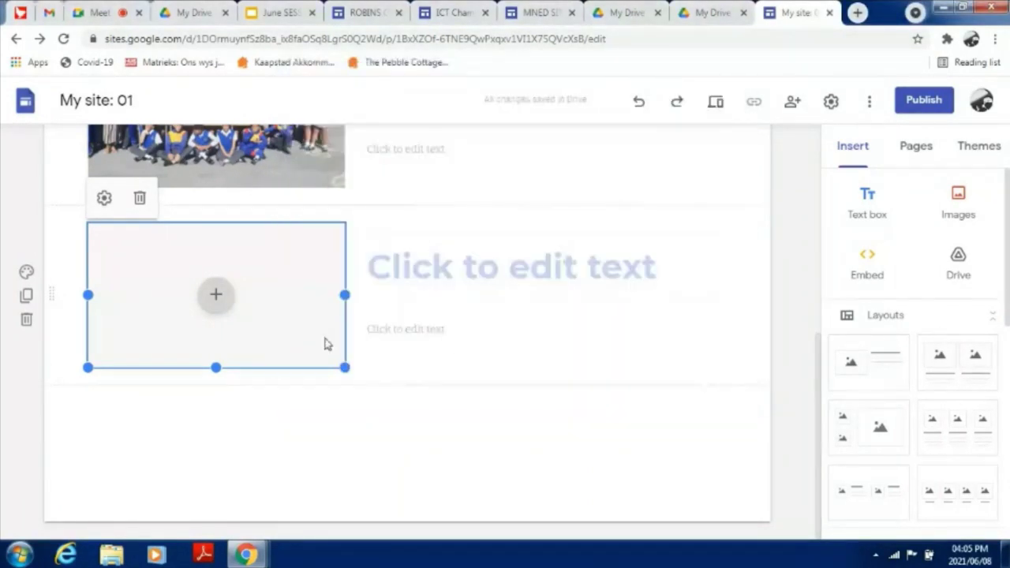
left_click(215, 296)
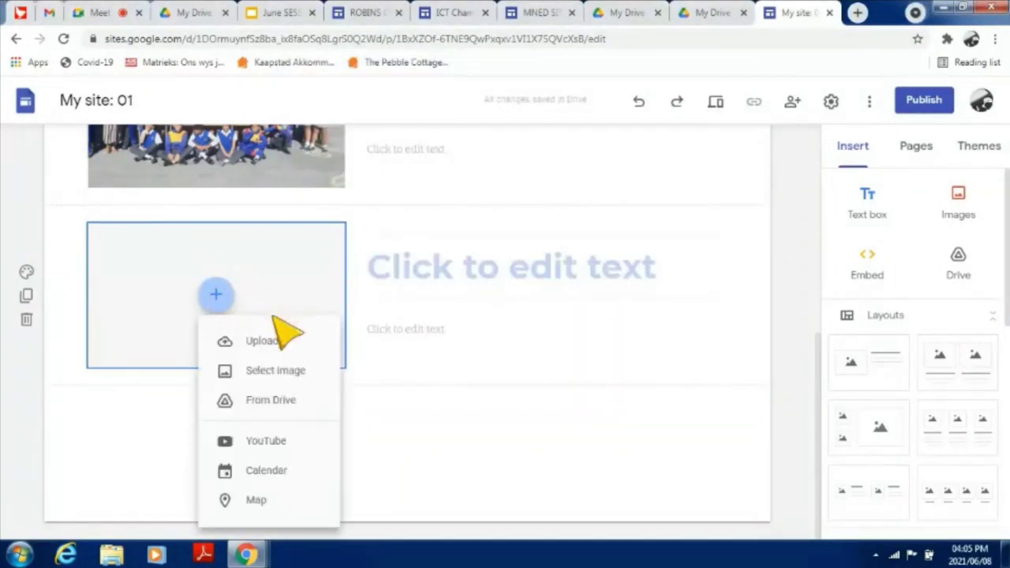
- Place the 'Byvoeglike Naamwoorde' Drive presentation in the second section's image space
left_click(284, 401)
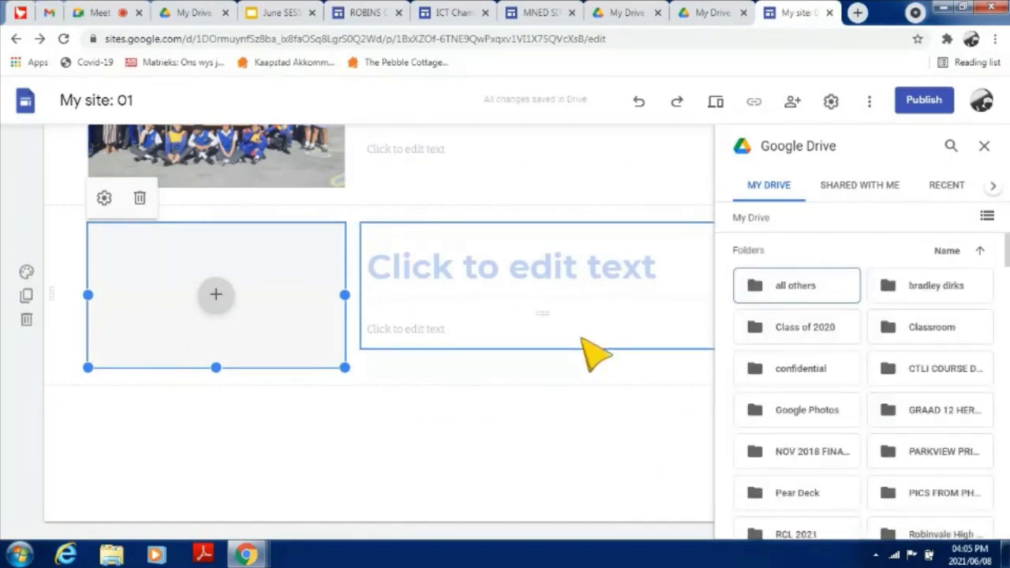
scroll(931, 355, "down", 10)
scroll(864, 386, "down", 4)
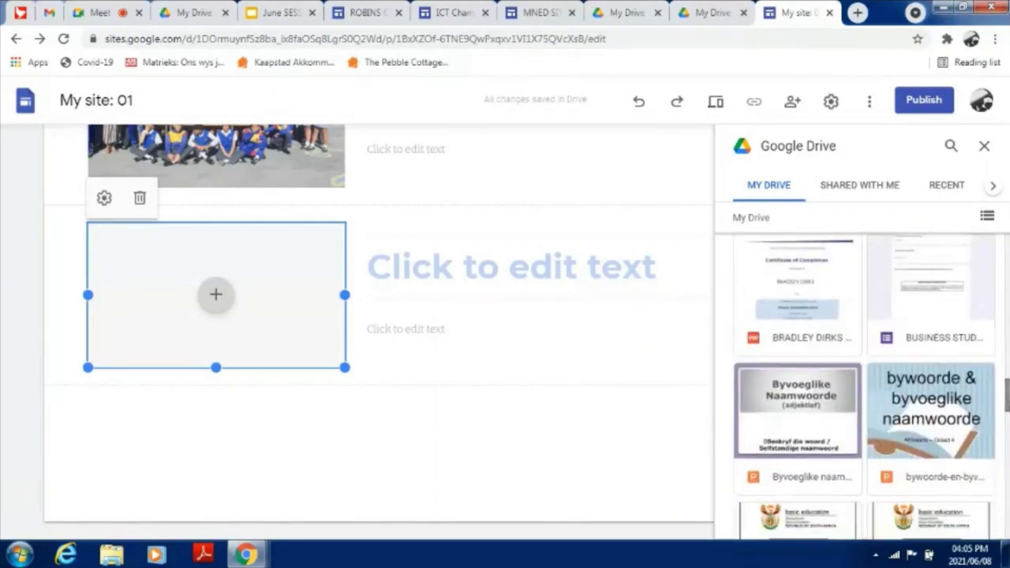
left_click(787, 407)
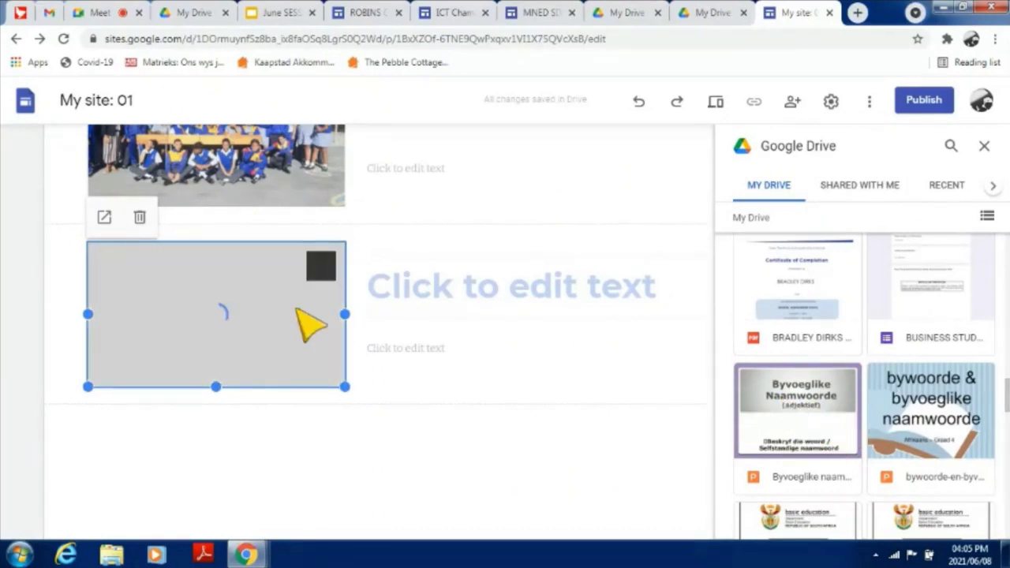
left_click(984, 149)
scroll(311, 395, "up", 2)
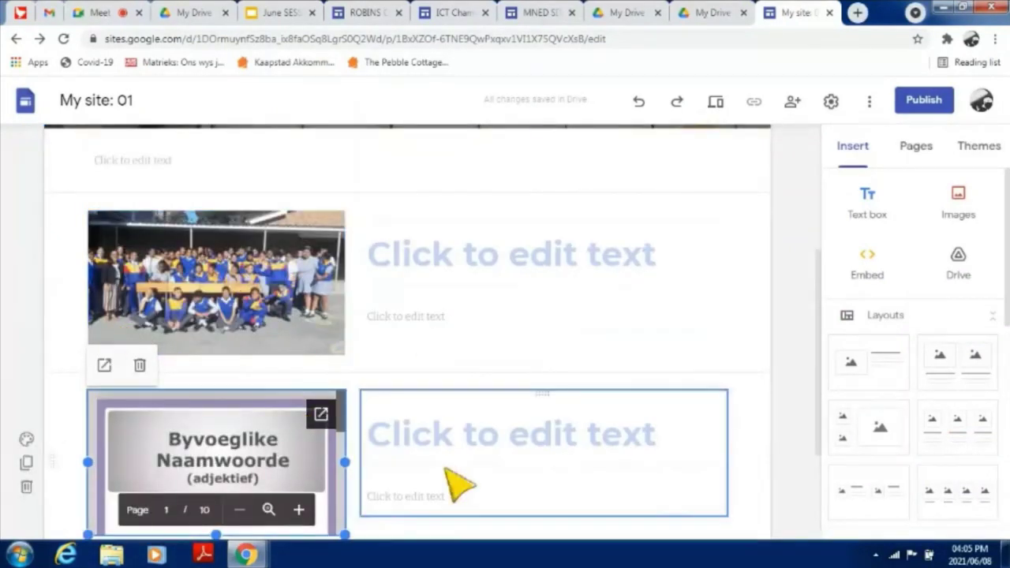
scroll(347, 315, "down", 2)
left_click(483, 292)
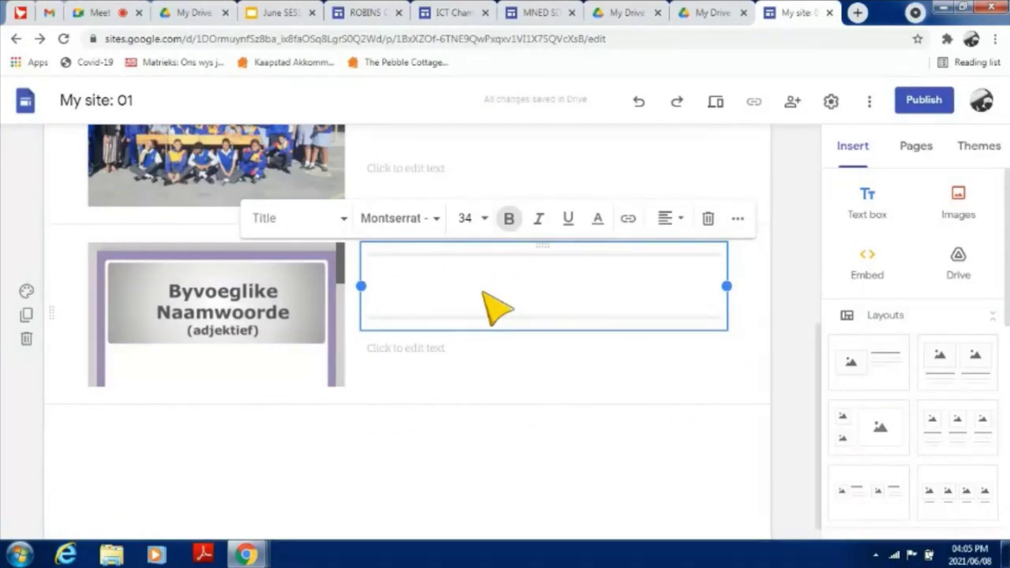
- Head the section 'Lesson for today:' and keep the 'Please write down the notes from page 4 - 6' line
type("Lesson for tod")
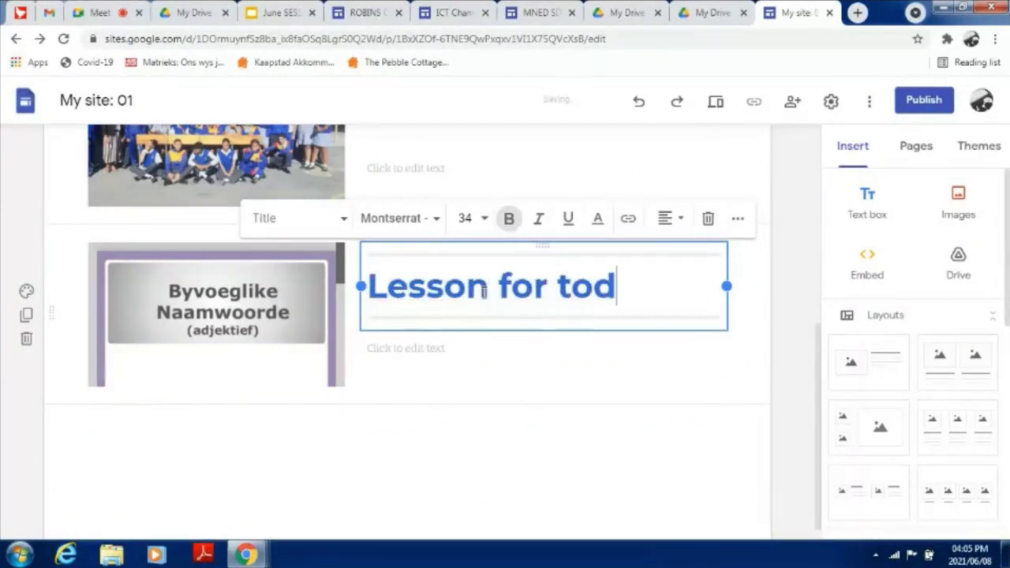
type("ay:")
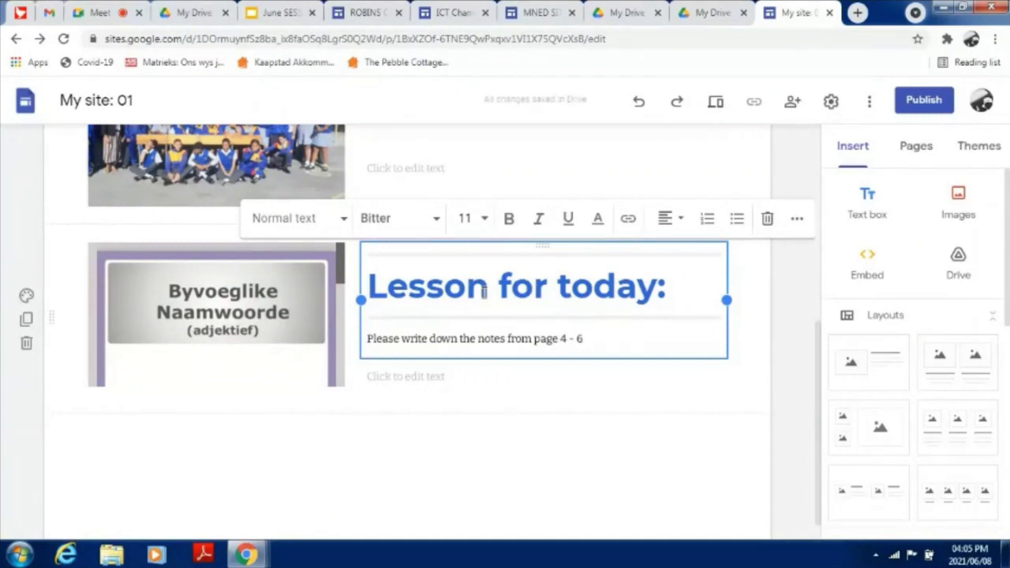
left_click(824, 426)
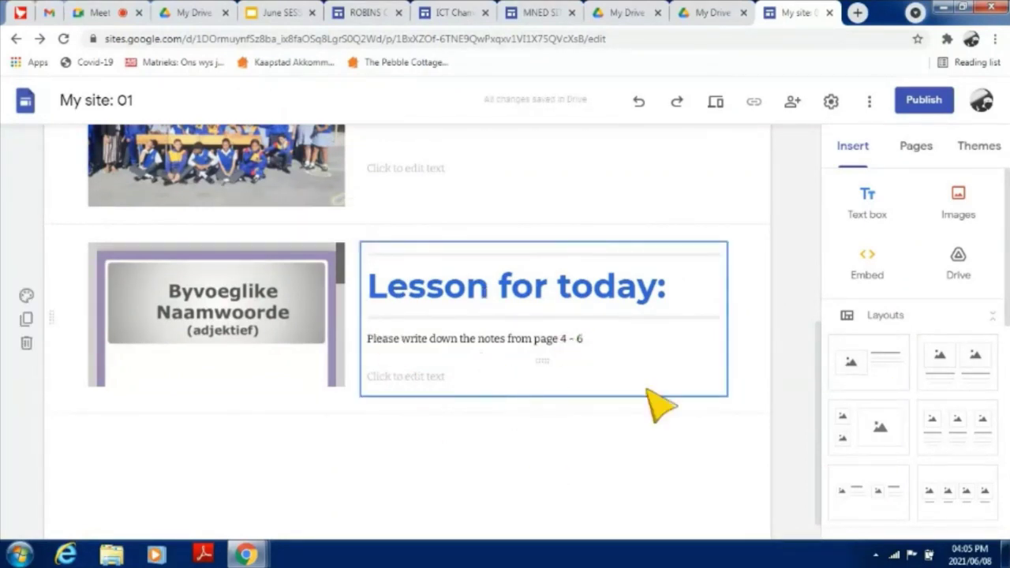
left_click(565, 339)
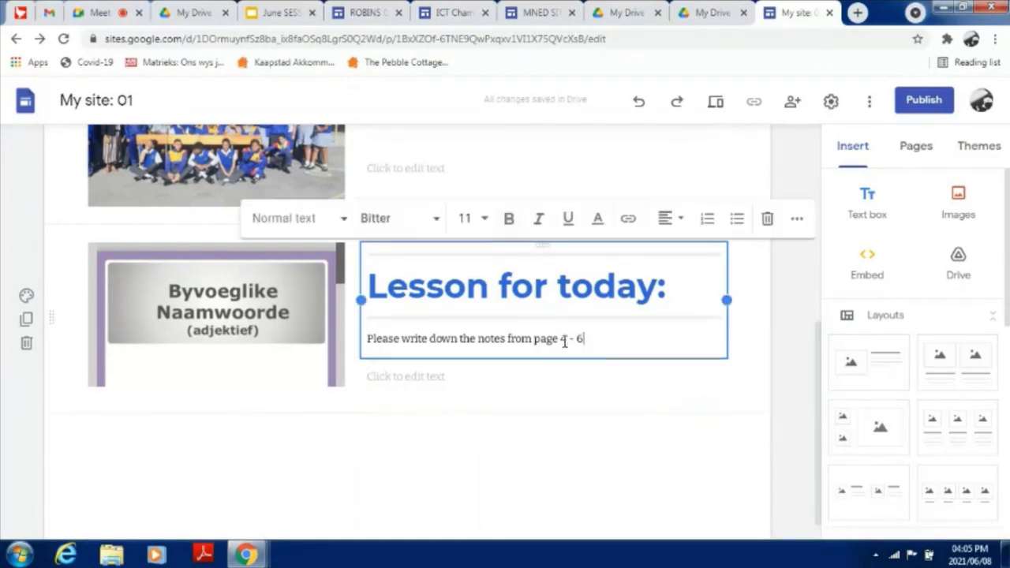
left_click(706, 360)
left_click(606, 344)
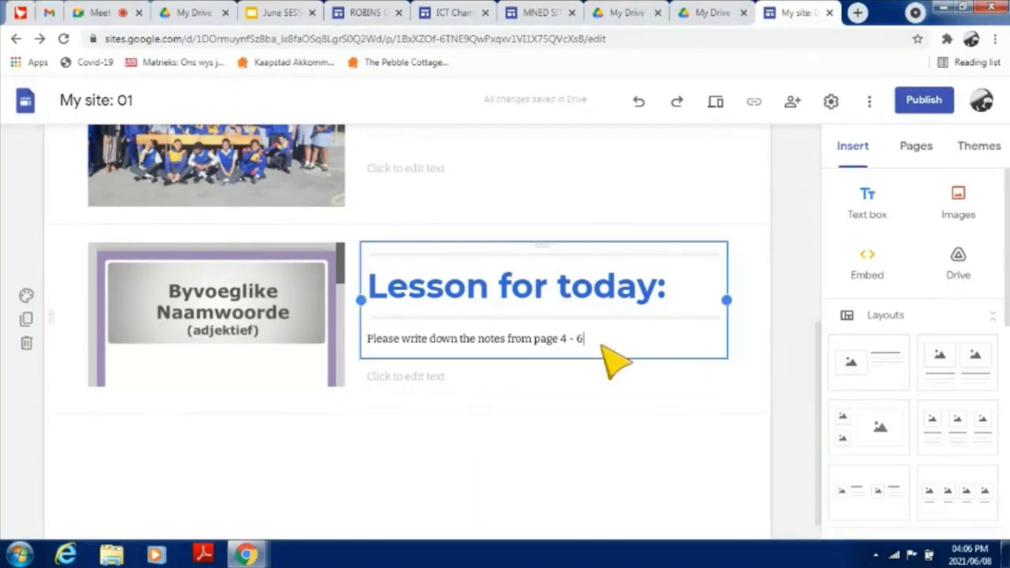
left_click_drag(612, 340, 368, 352)
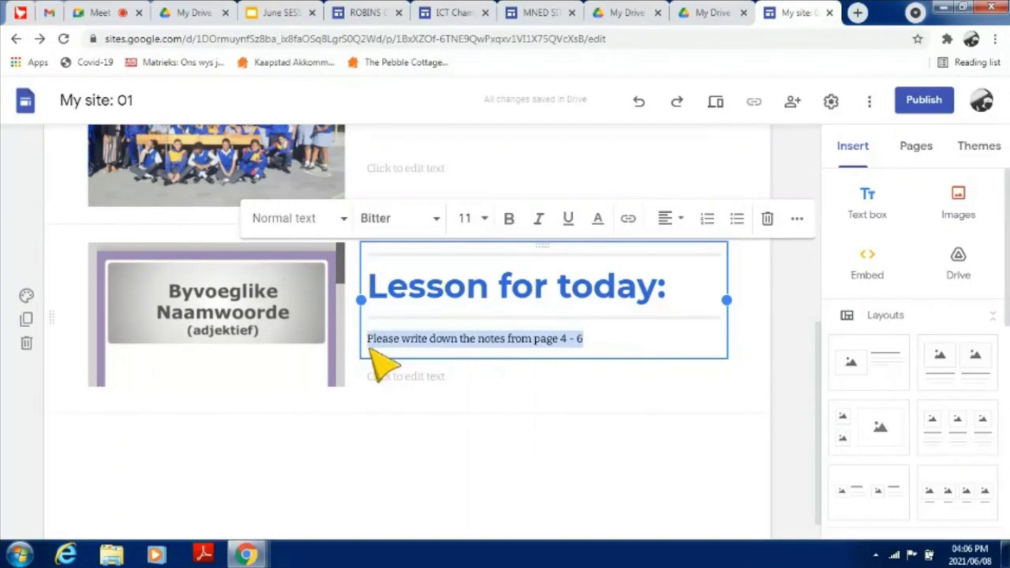
key("BackSpace")
key("ctrl+z")
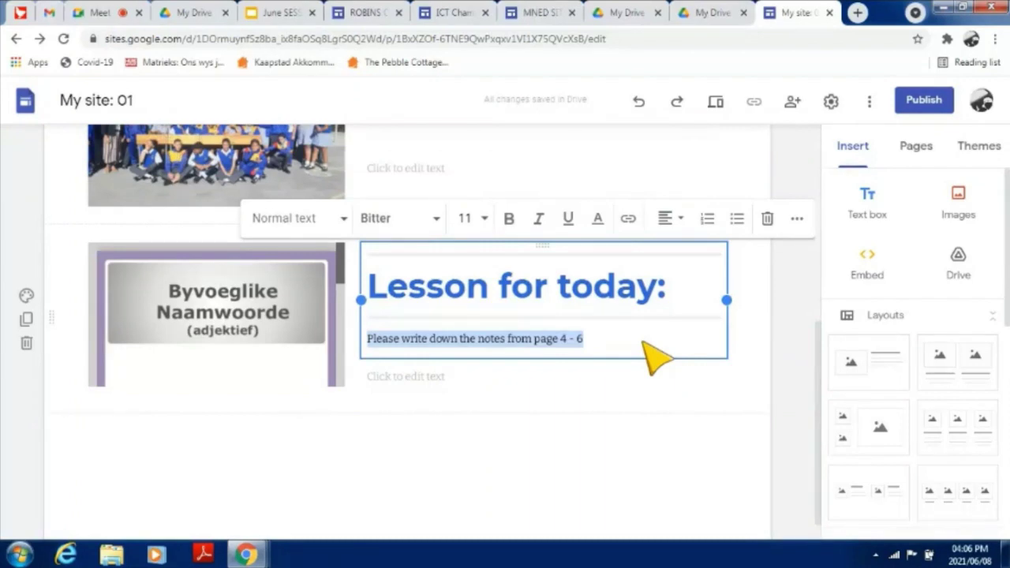
left_click(789, 345)
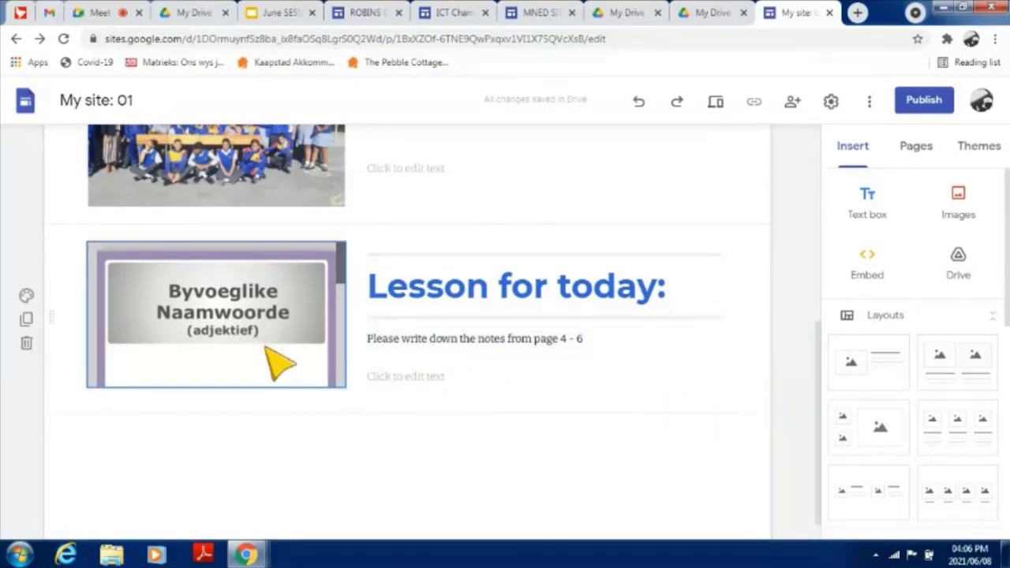
scroll(300, 351, "up", 4)
scroll(320, 344, "down", 4)
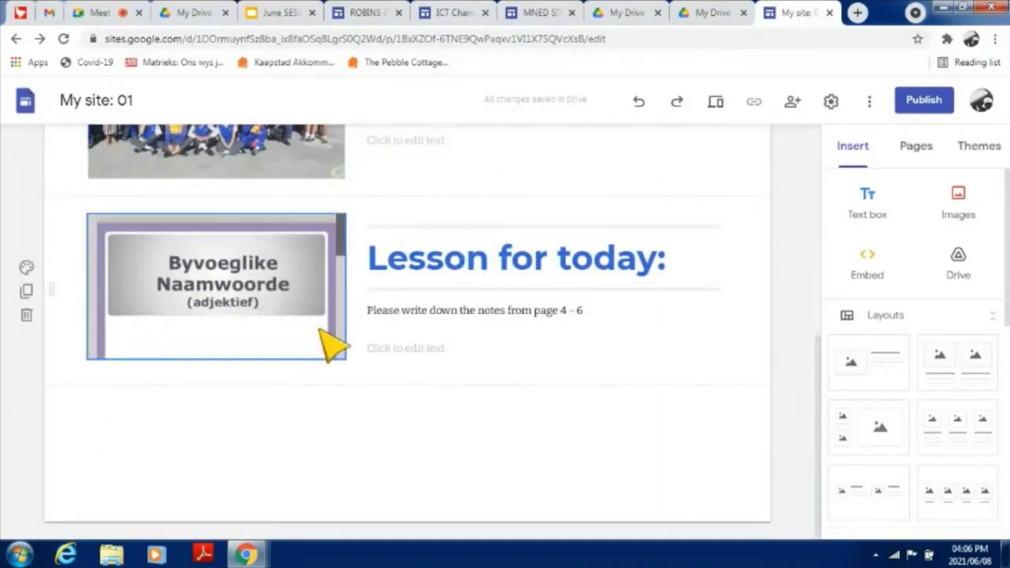
scroll(382, 298, "up", 2)
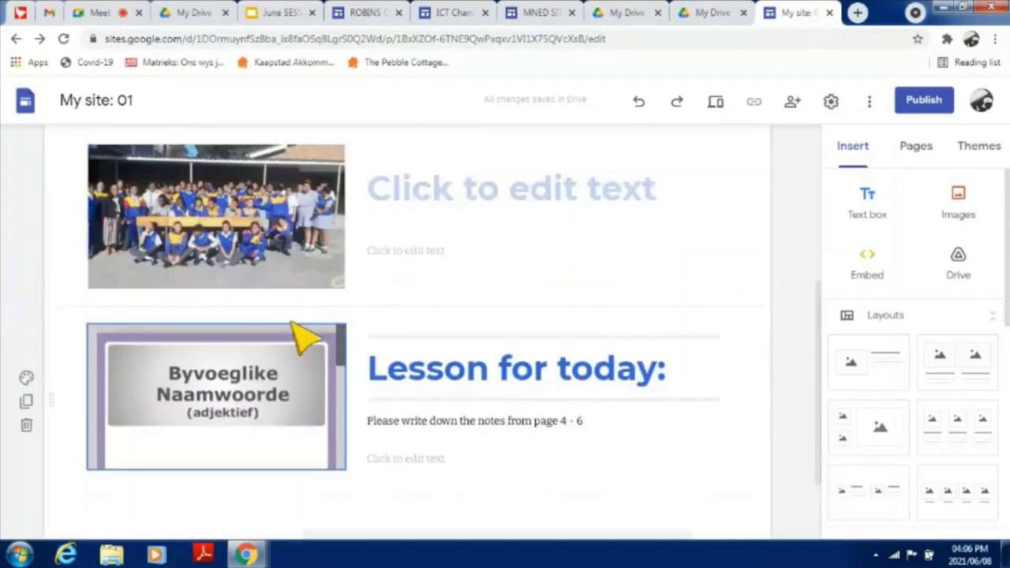
scroll(248, 300, "down", 2)
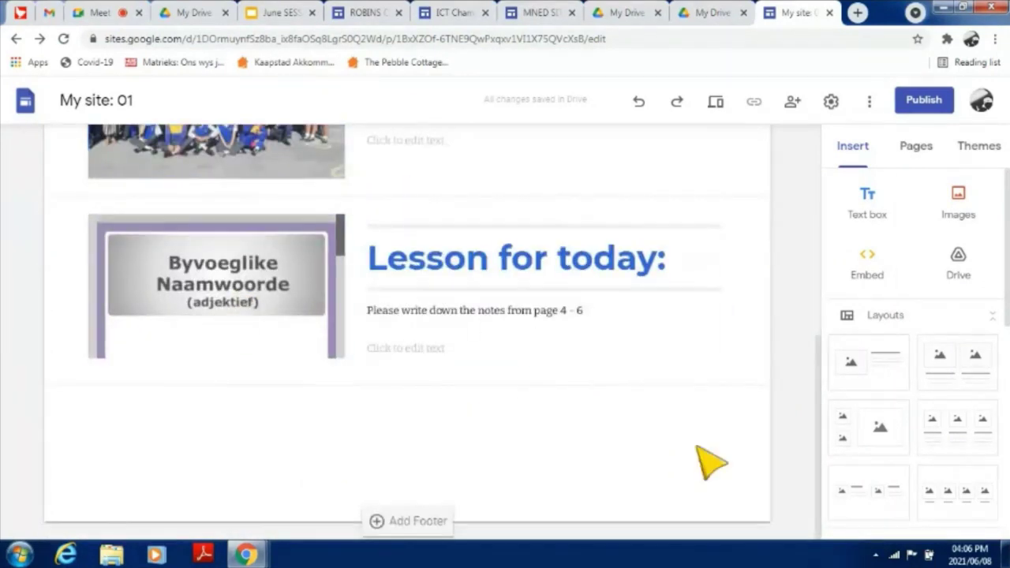
- Insert a school building photo found by searching Google Images for 'School'
left_click(965, 203)
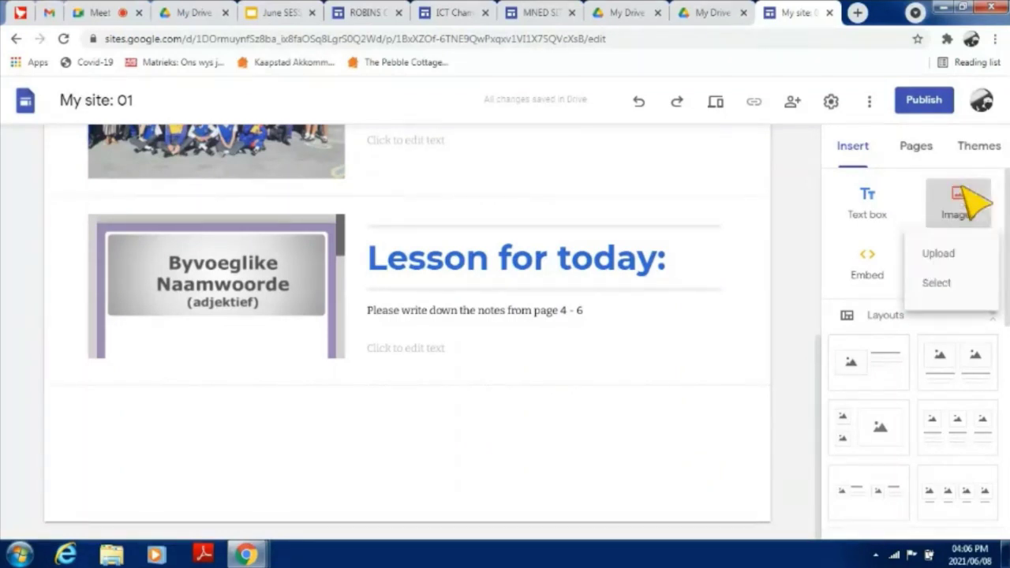
left_click(970, 264)
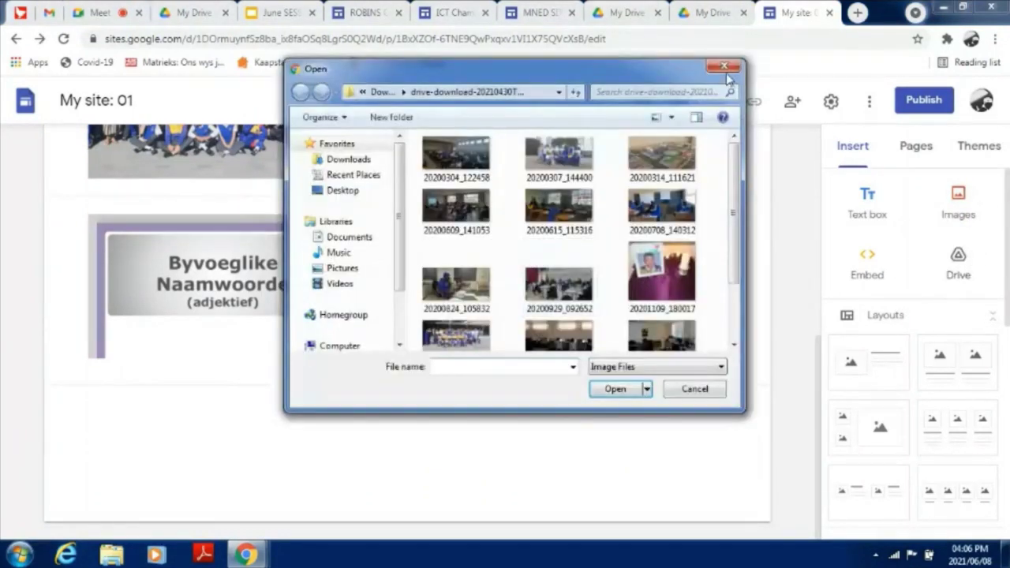
left_click(726, 69)
left_click(960, 198)
left_click(933, 284)
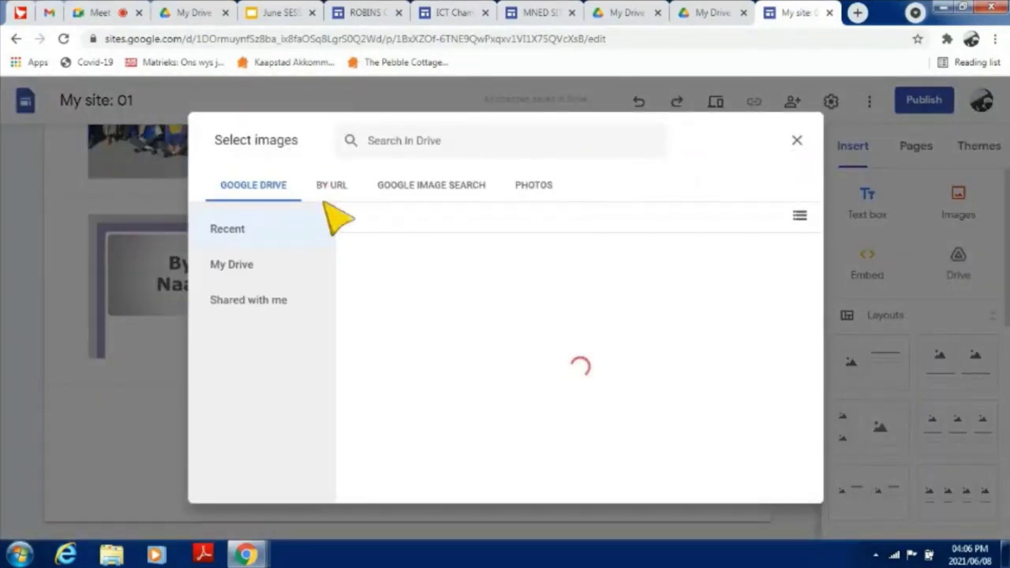
left_click(436, 190)
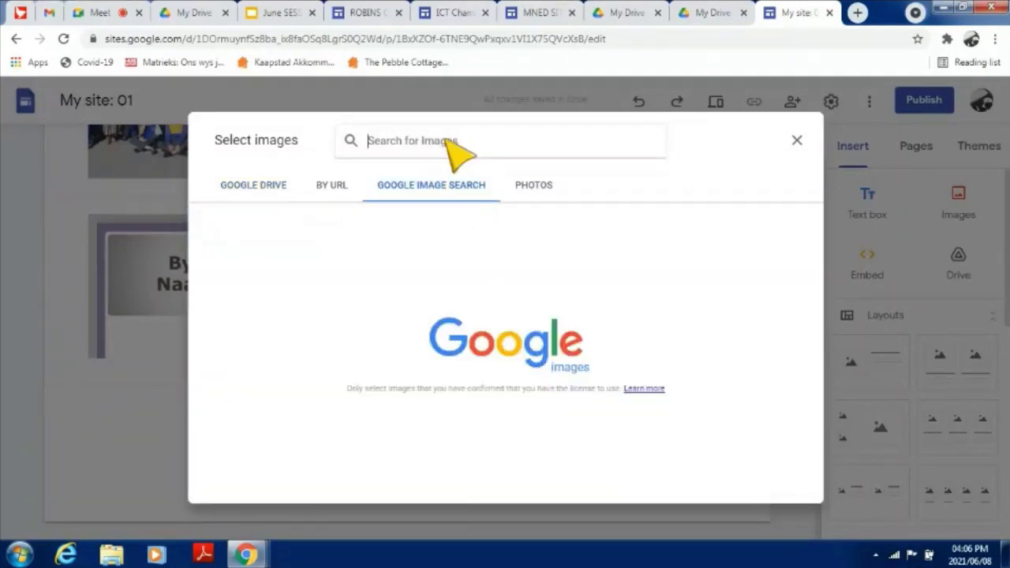
type("School")
key("Return")
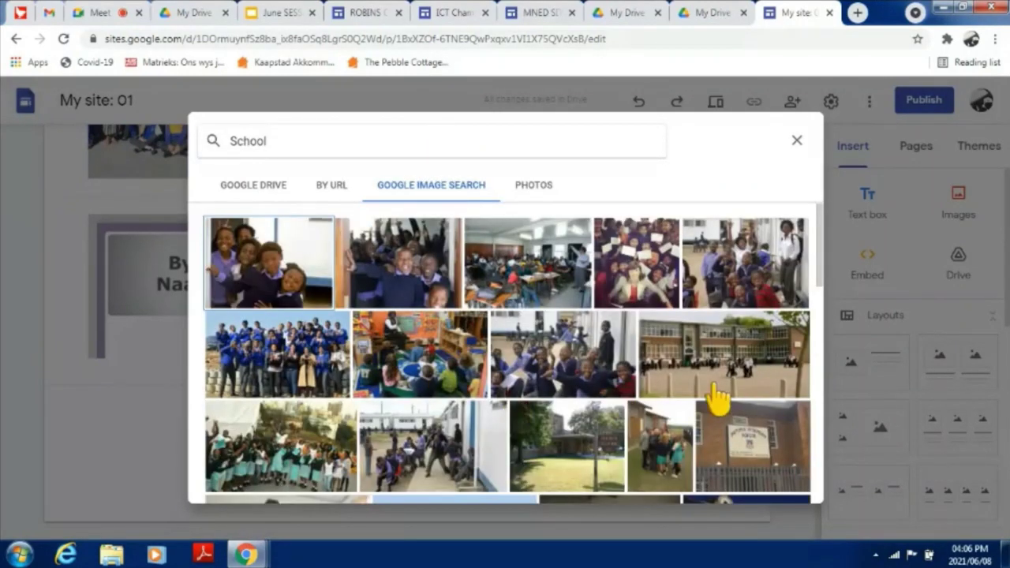
left_click(715, 381)
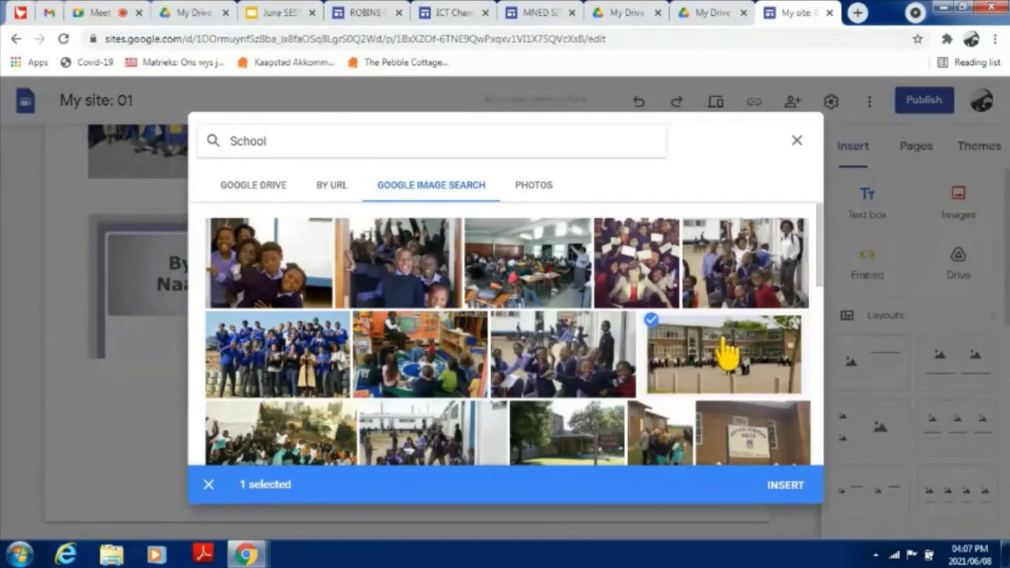
left_click(792, 492)
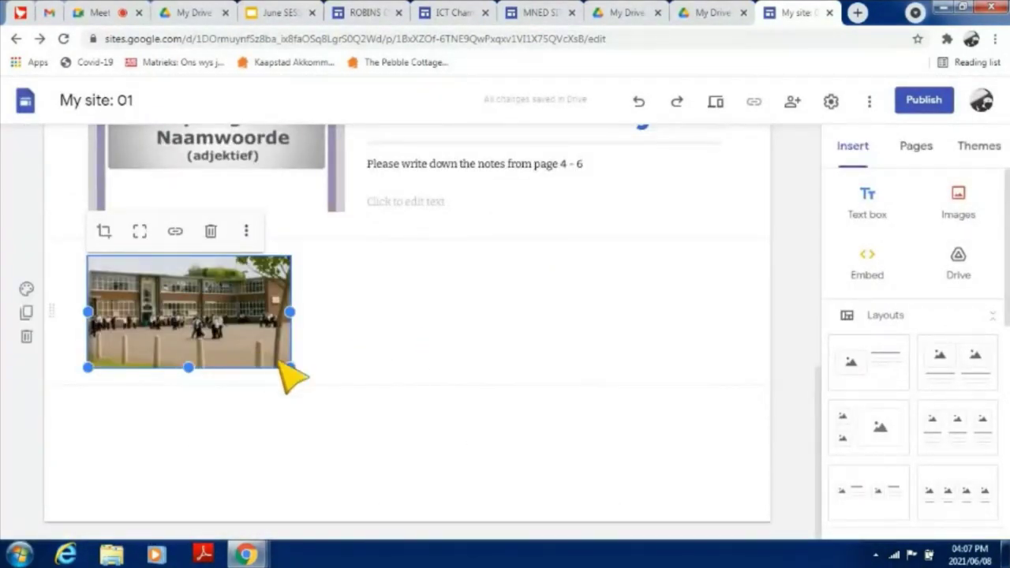
- Enlarge the school photo, make it taller, and zoom it in slightly with the crop tool
left_click_drag(290, 313, 554, 325)
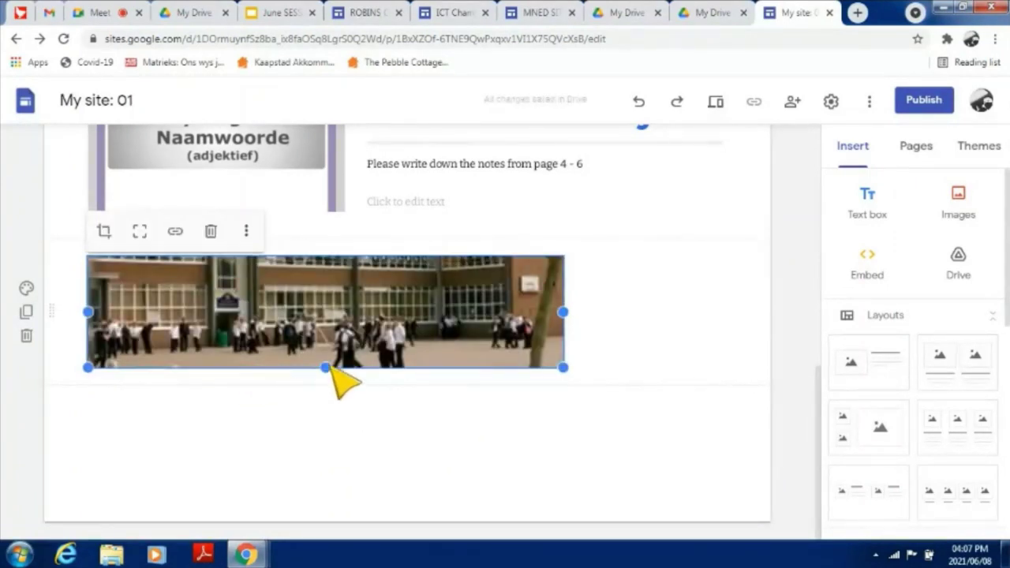
left_click_drag(323, 369, 324, 493)
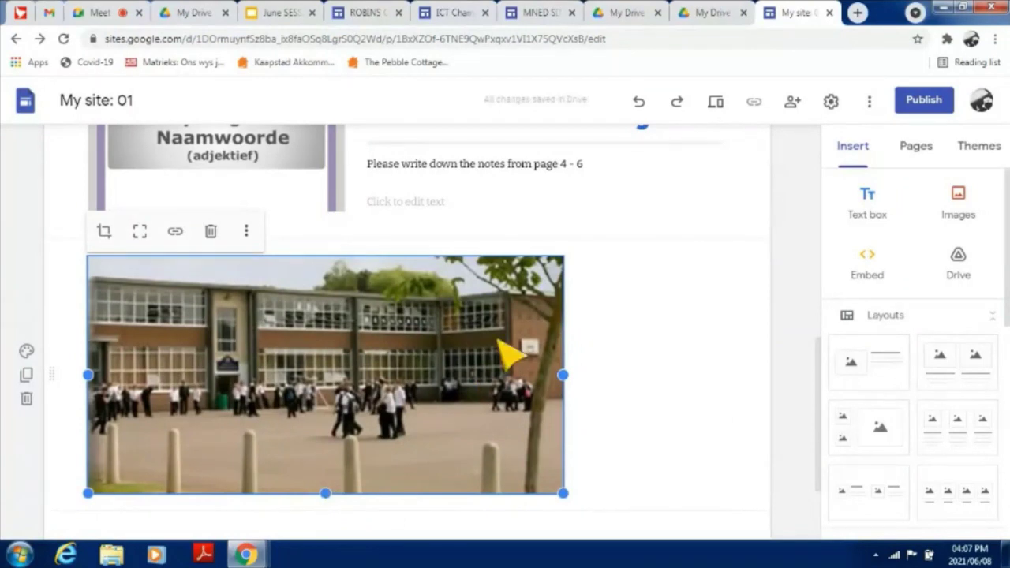
left_click(371, 359)
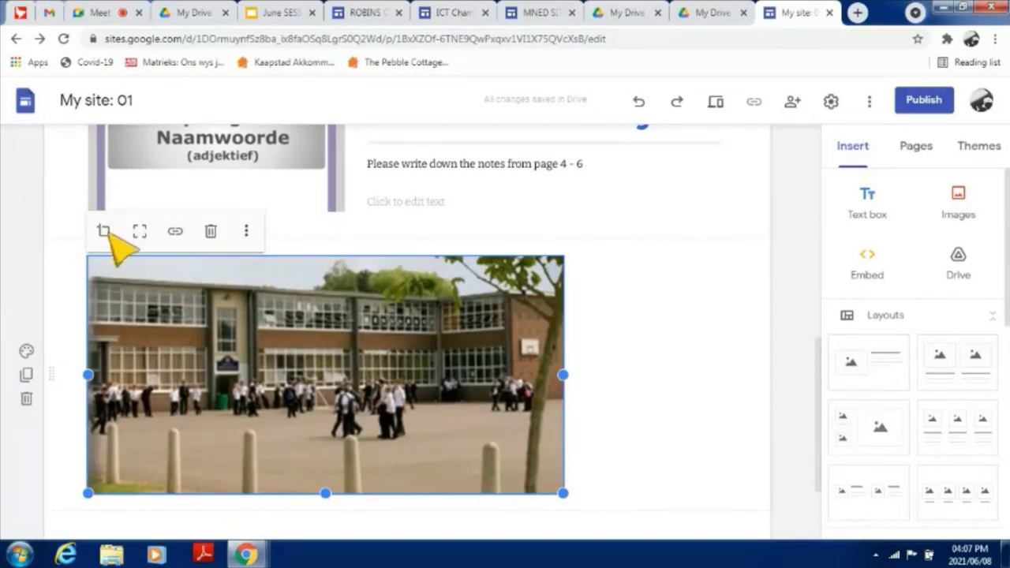
left_click(103, 231)
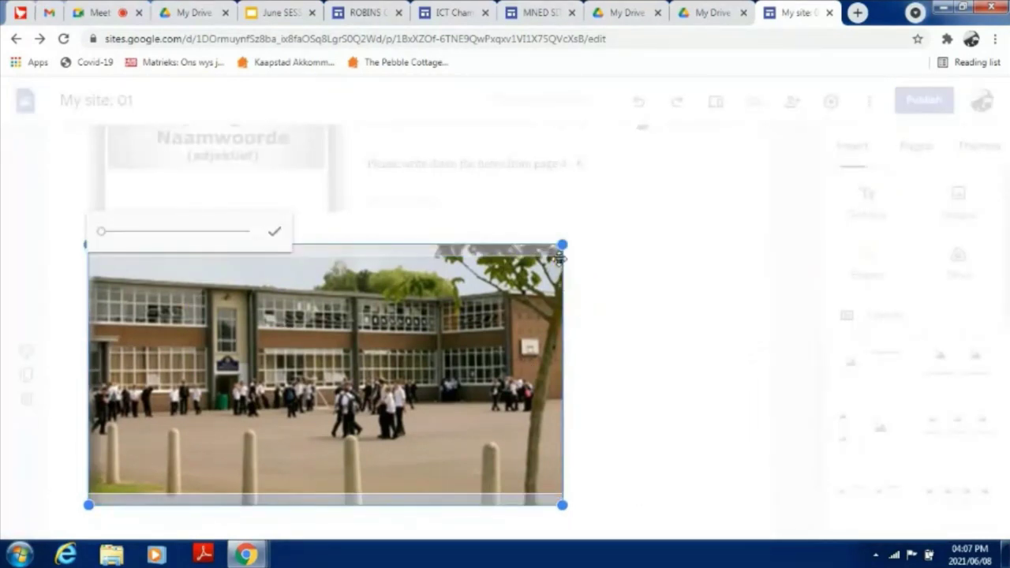
left_click_drag(103, 231, 104, 231)
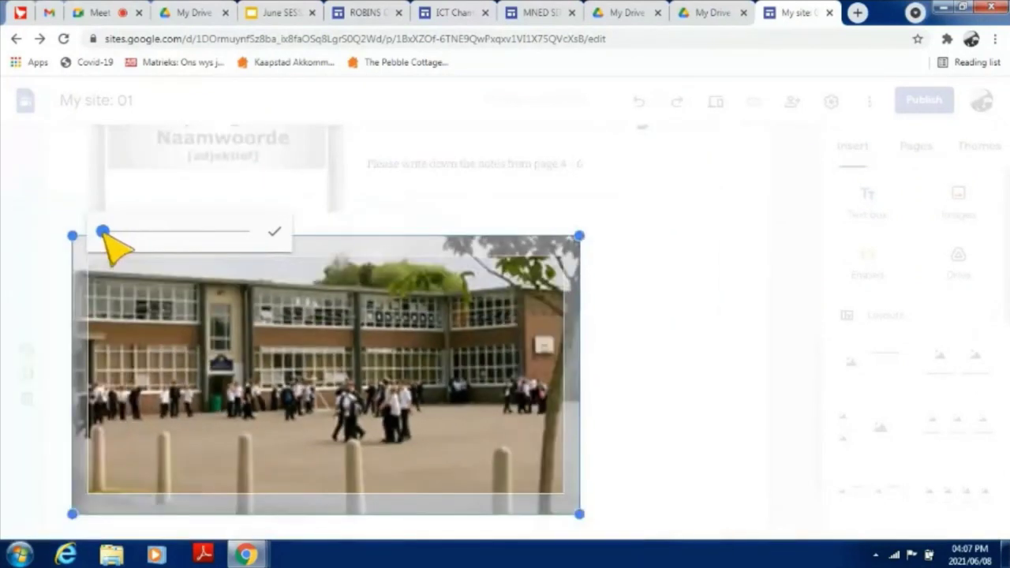
left_click(274, 237)
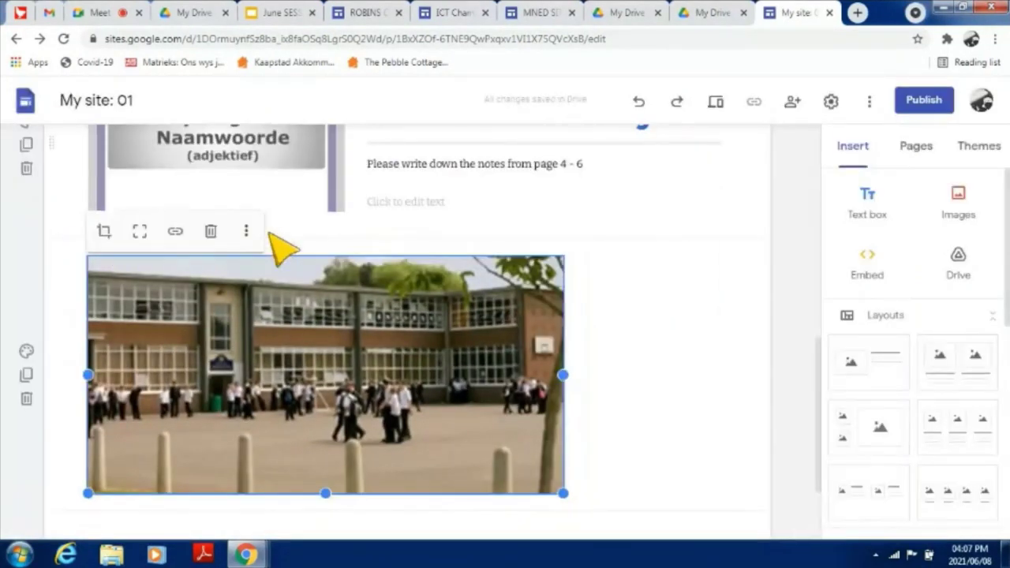
- Move the school photo to the centre of its section
left_click(680, 359)
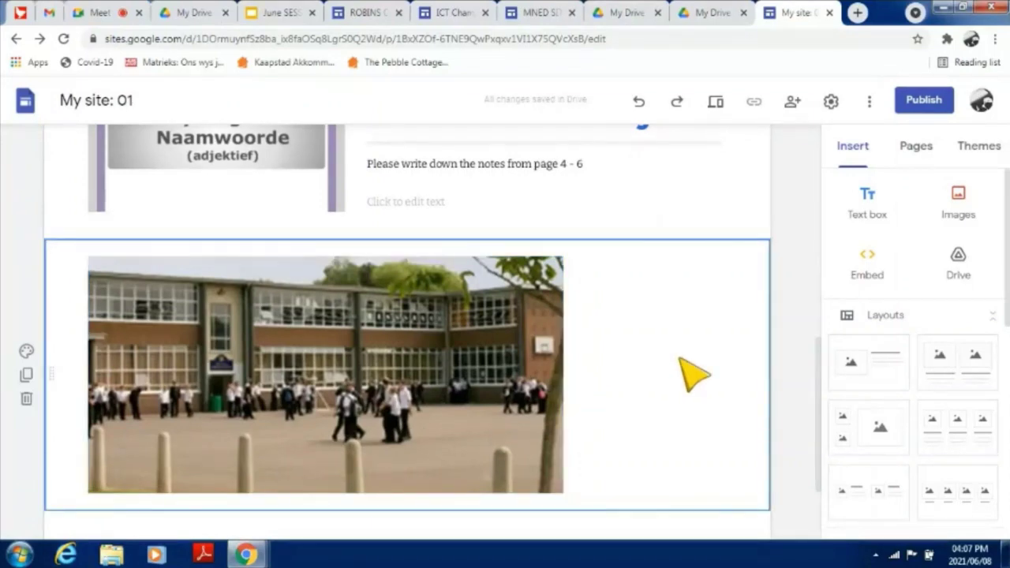
scroll(474, 395, "down", 2)
scroll(463, 387, "up", 3)
left_click(436, 341)
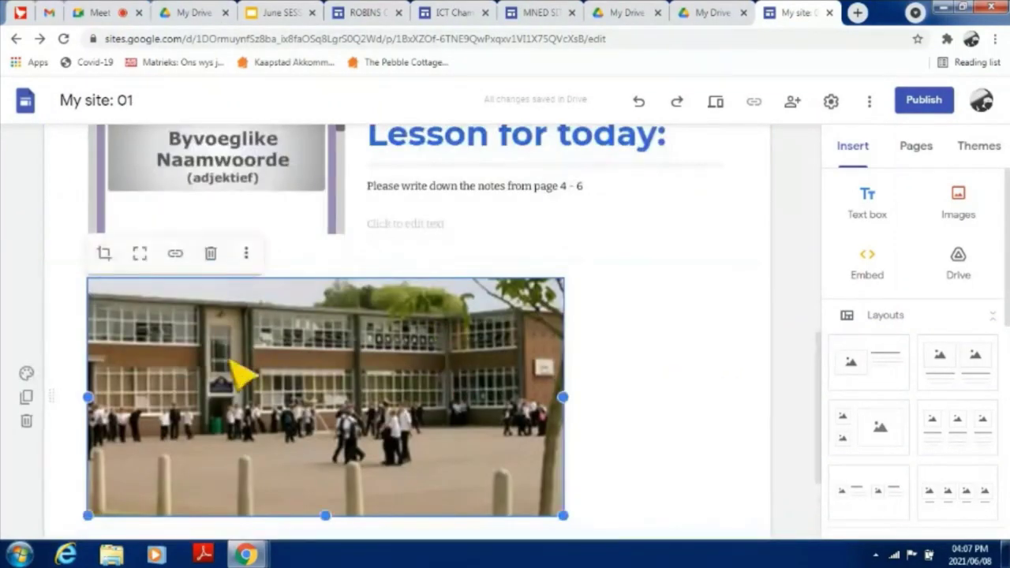
left_click(247, 255)
mouse_move(253, 264)
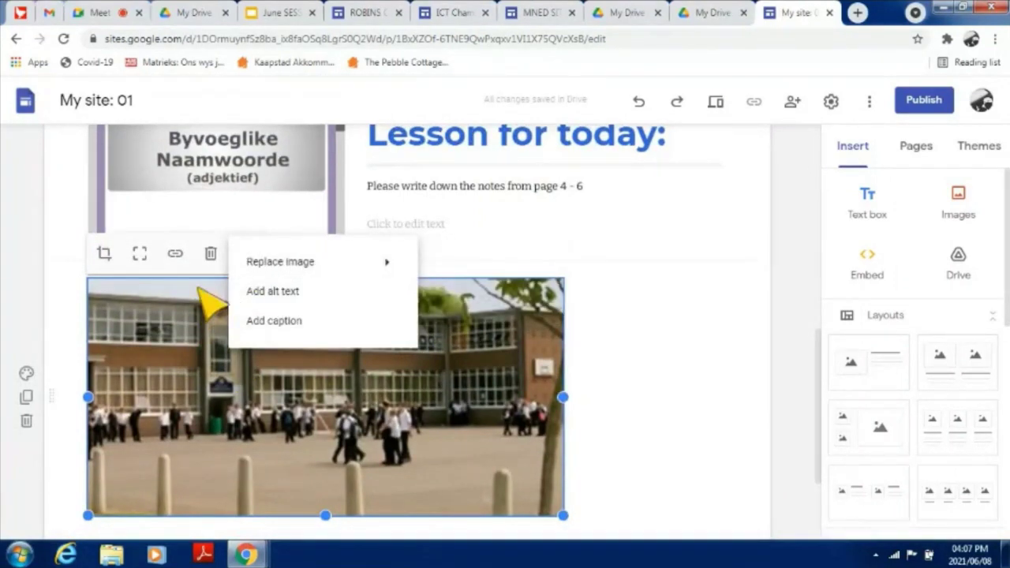
left_click(266, 354)
left_click_drag(462, 361, 552, 372)
left_click_drag(490, 365, 390, 364)
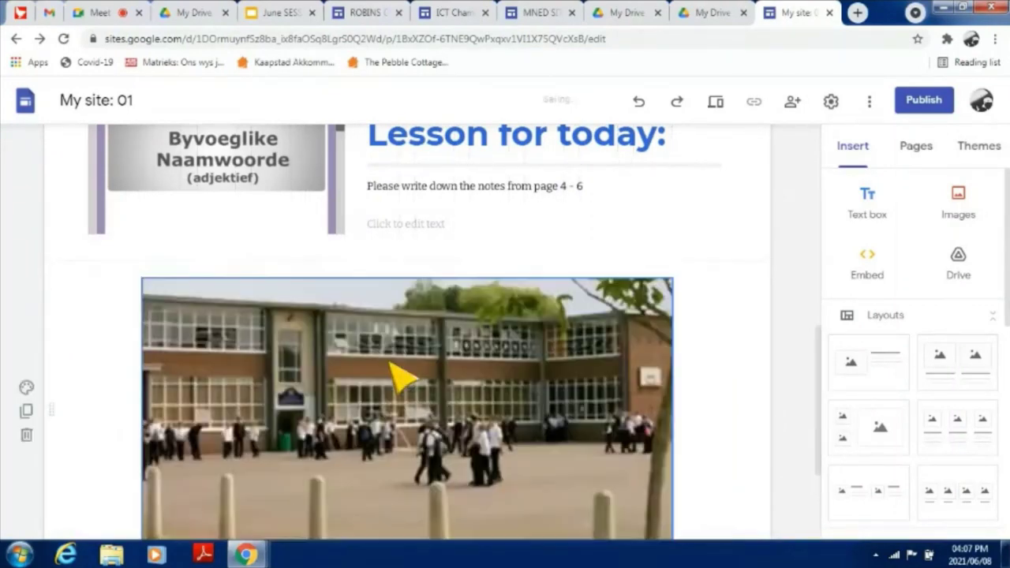
scroll(404, 379, "down", 2)
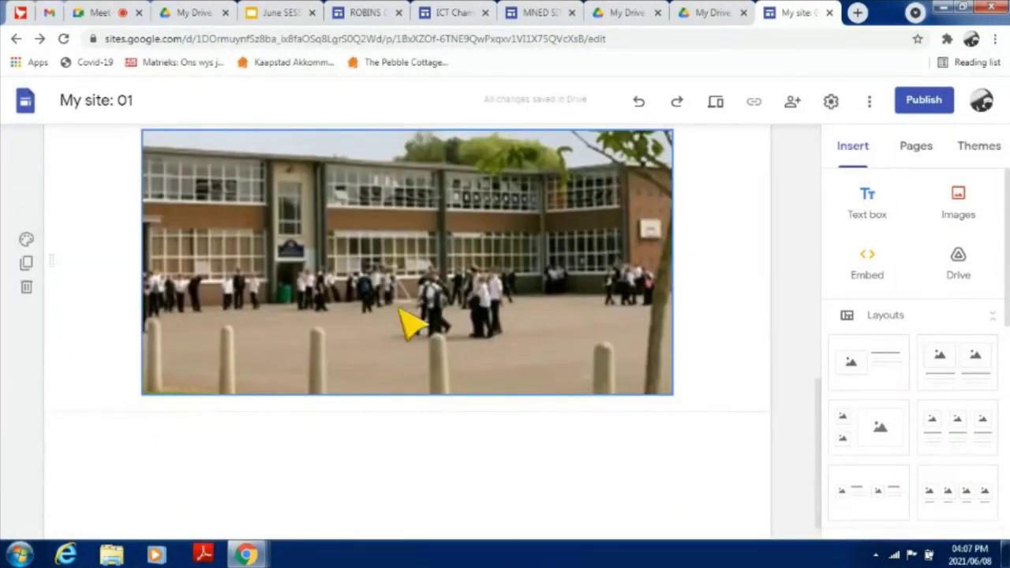
scroll(413, 320, "up", 5)
scroll(409, 322, "up", 5)
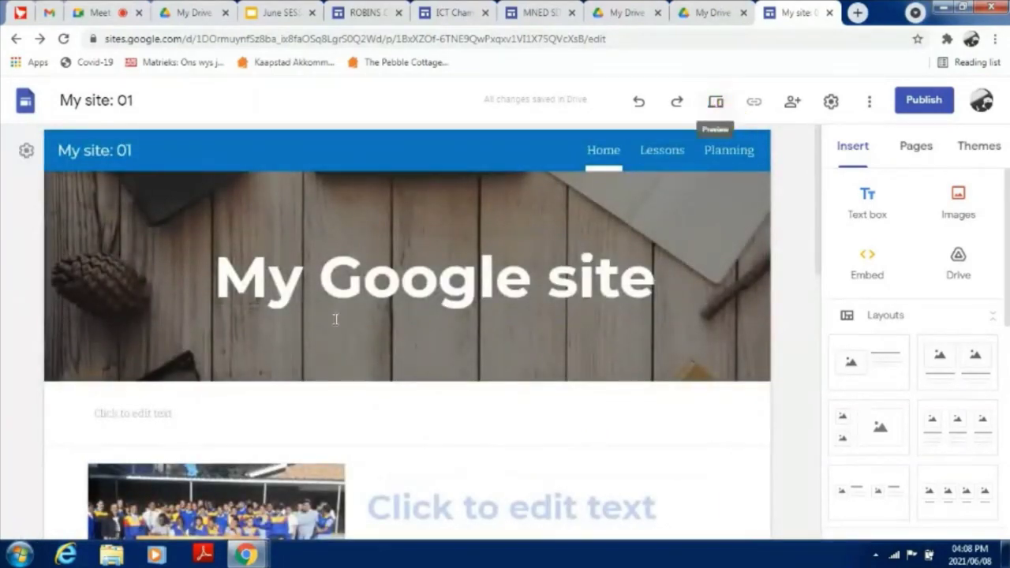
- Preview the site at phone size and scroll through it
mouse_move(364, 363)
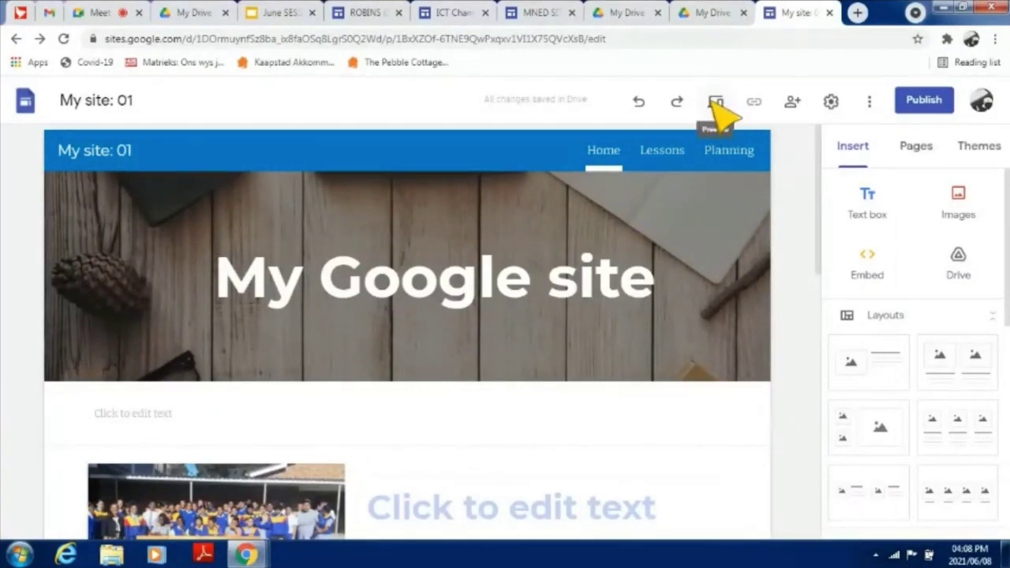
left_click(716, 103)
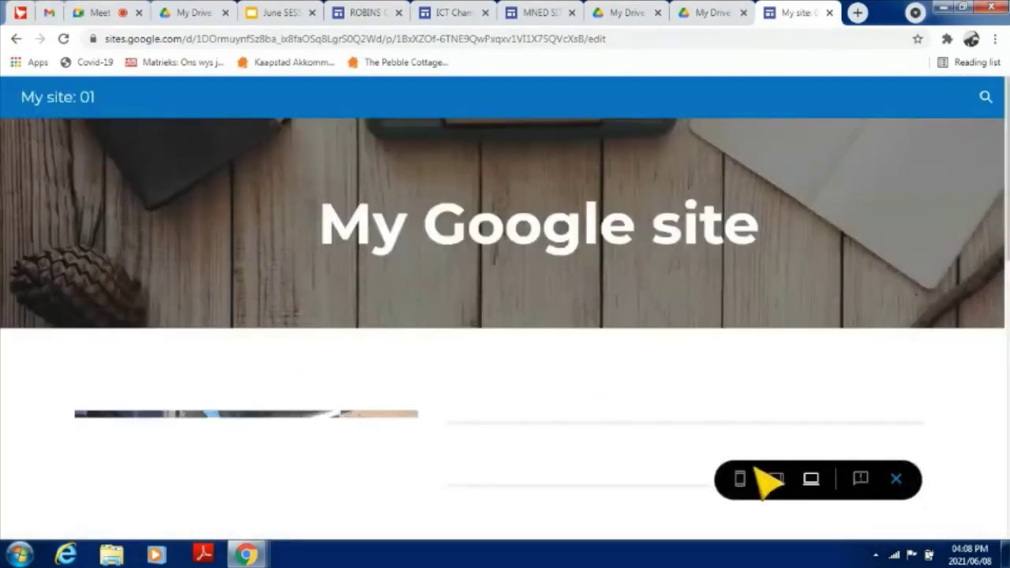
left_click(740, 481)
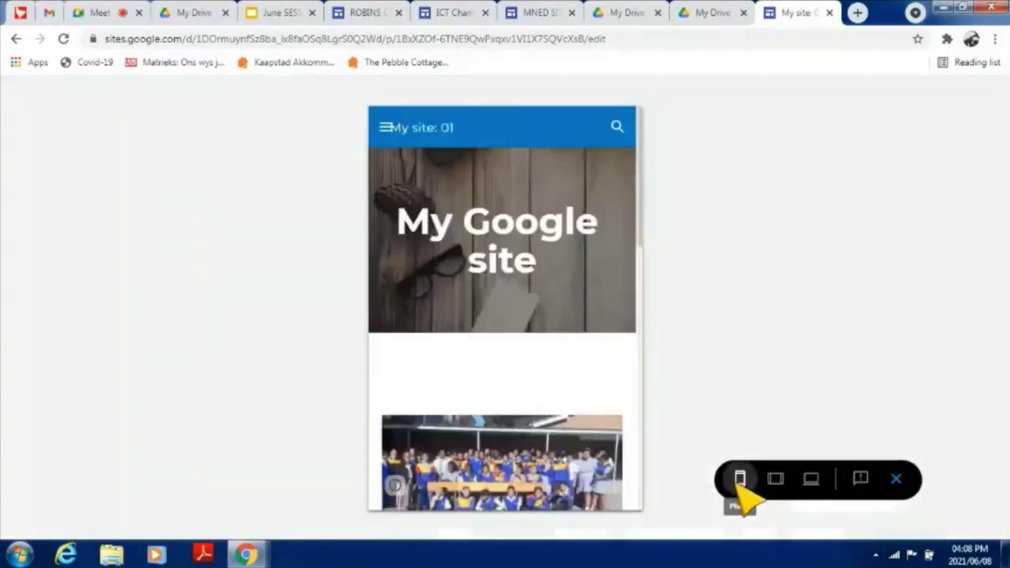
left_click_drag(640, 201, 639, 349)
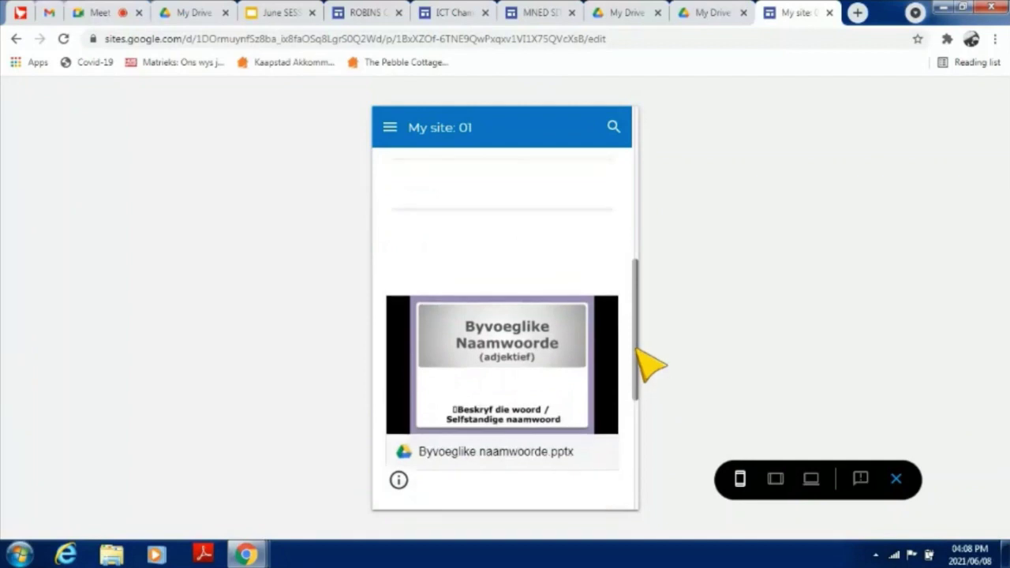
- Switch the preview to tablet size and scroll through the page
left_click(775, 478)
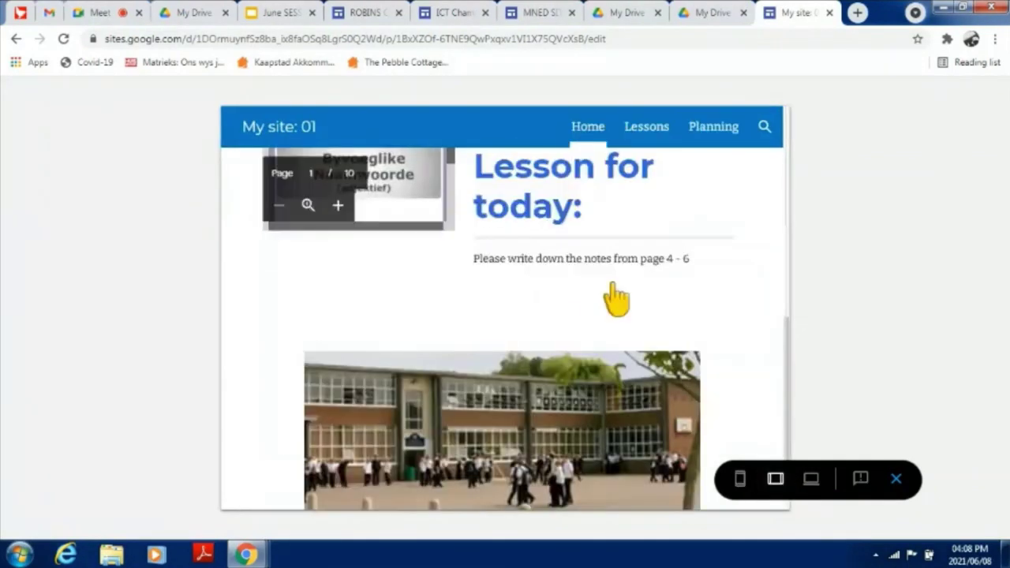
scroll(616, 293, "up", 3)
scroll(624, 296, "up", 3)
scroll(623, 294, "down", 5)
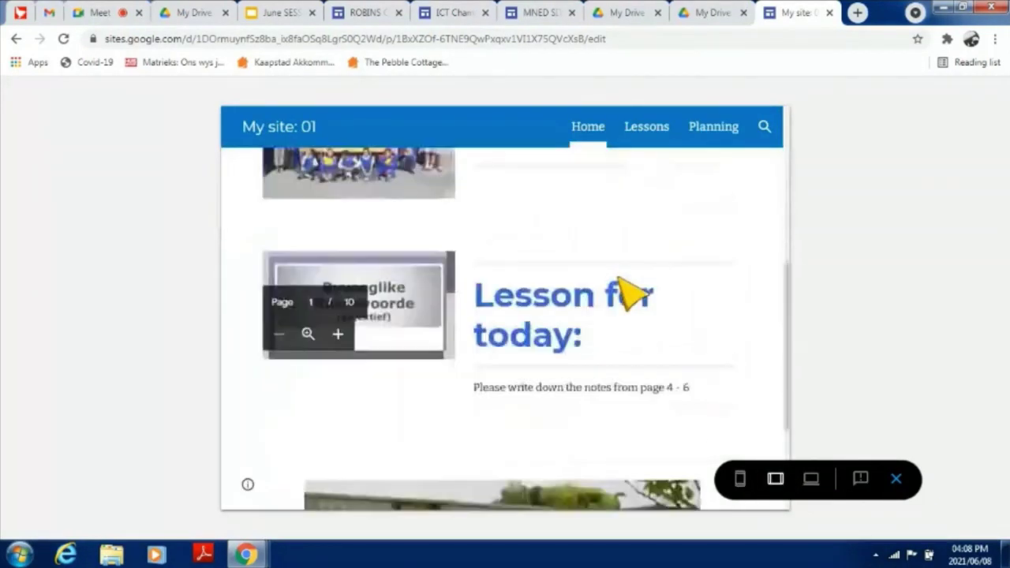
scroll(622, 292, "down", 1)
scroll(623, 292, "up", 6)
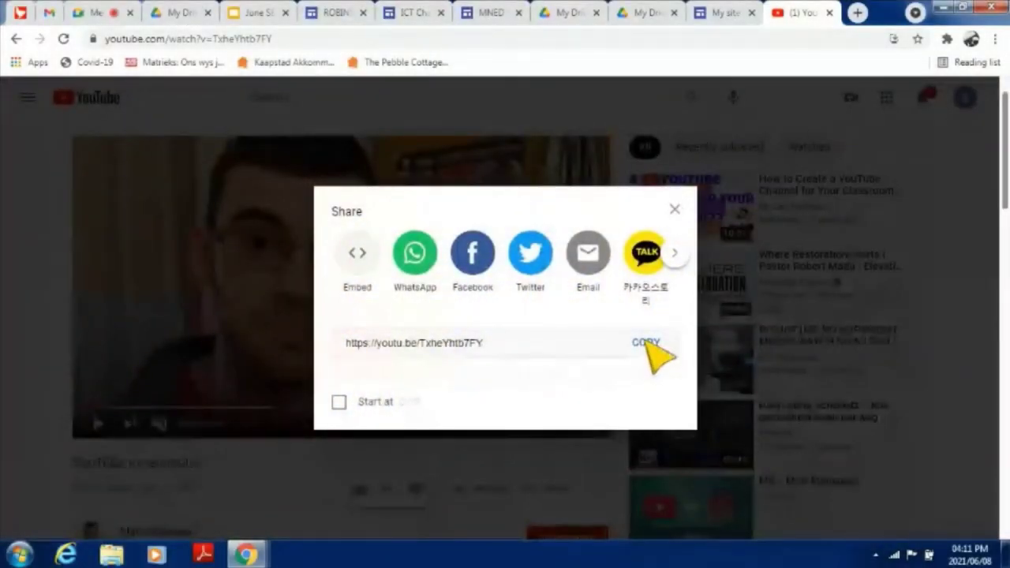
- Copy the YouTube for Schools video's short link and return to the My site editor
left_click(649, 342)
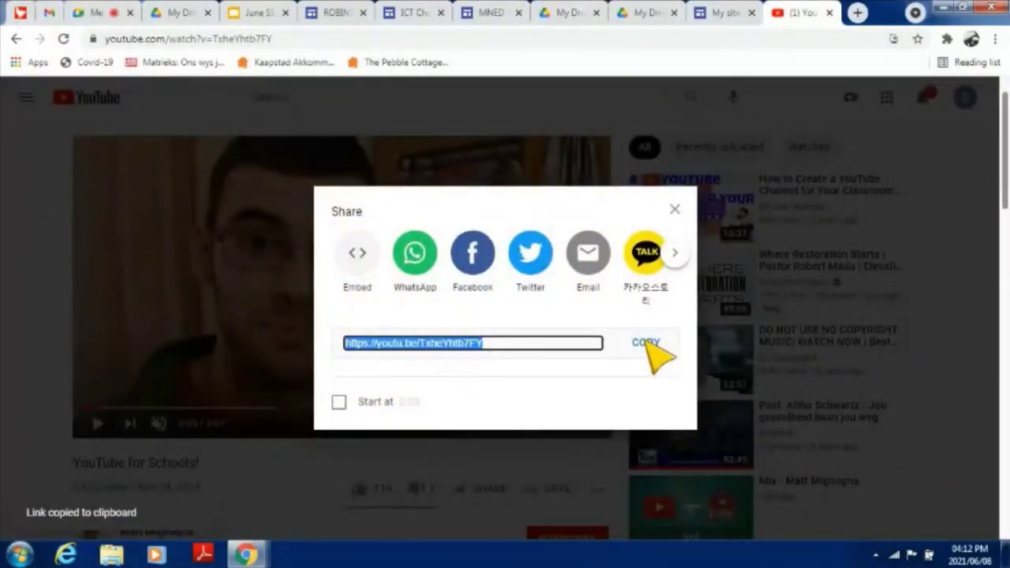
left_click(646, 342)
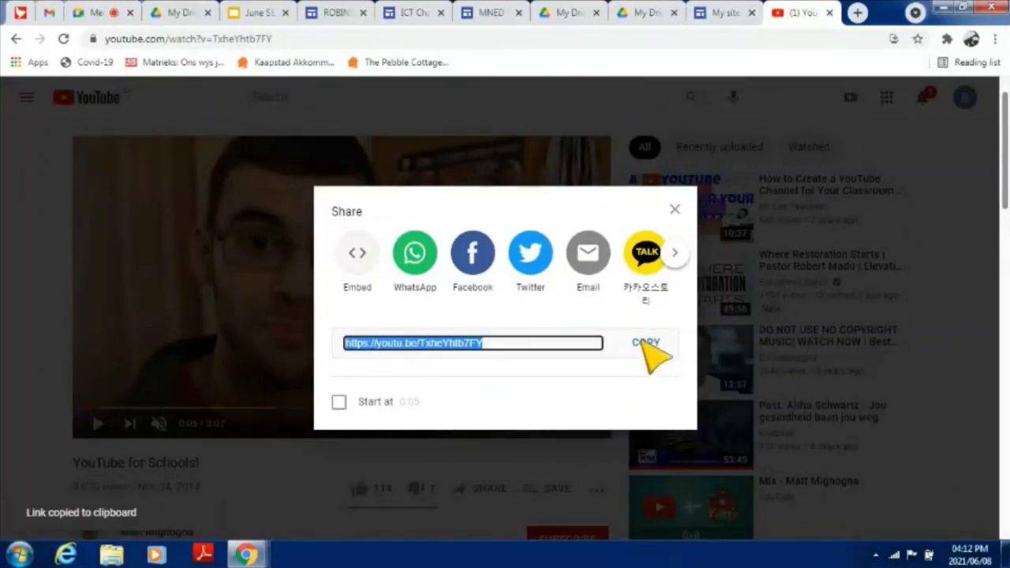
left_click(712, 18)
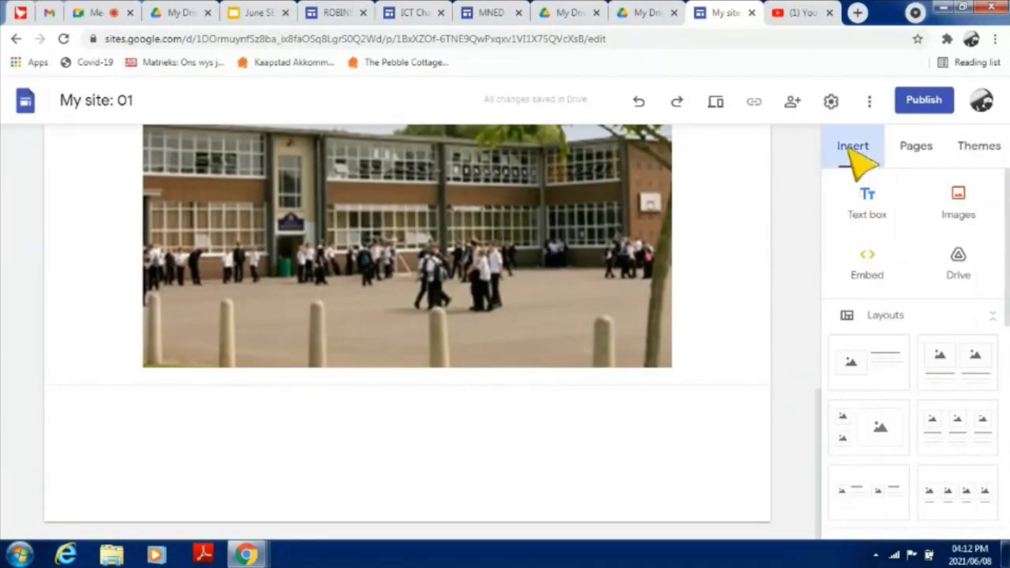
- Embed the YouTube for Schools video by pasting its copied link into the Embed dialog
left_click(873, 269)
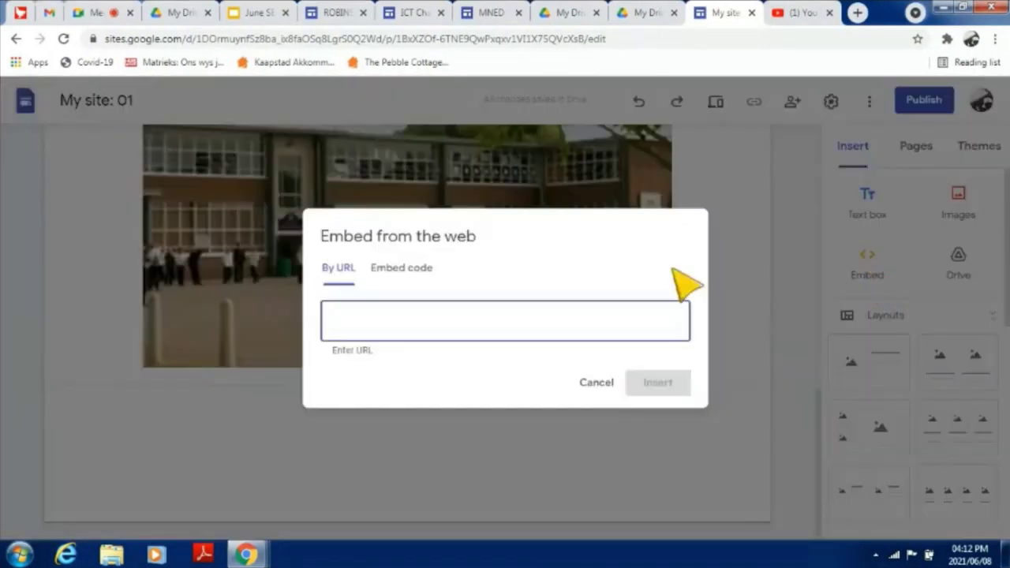
right_click(416, 329)
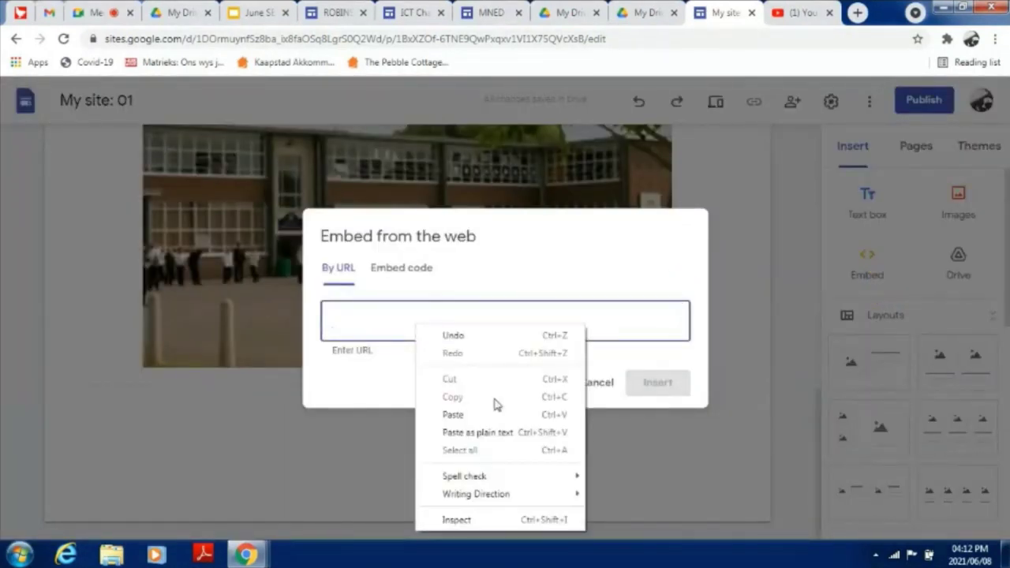
left_click(473, 414)
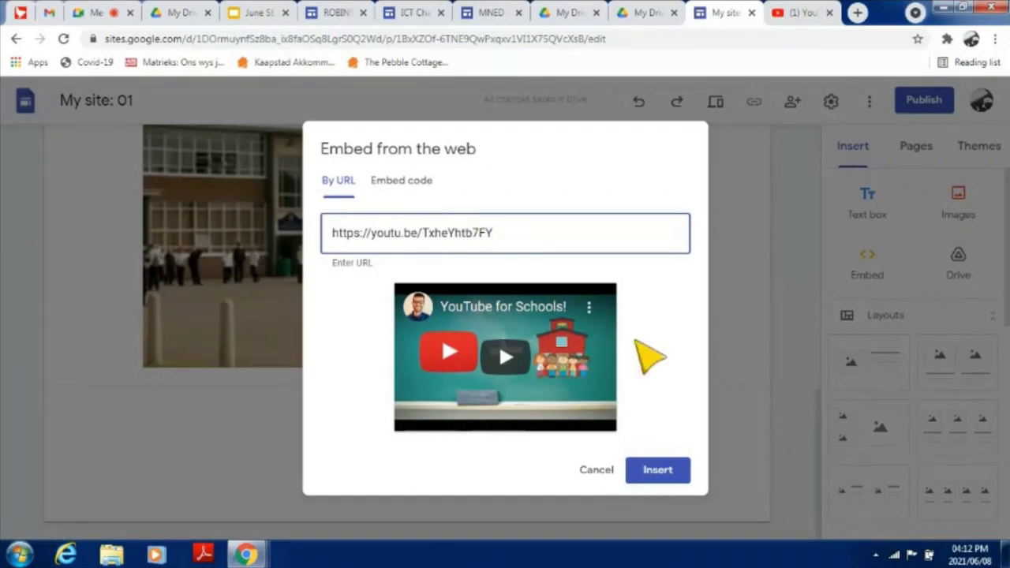
left_click(669, 470)
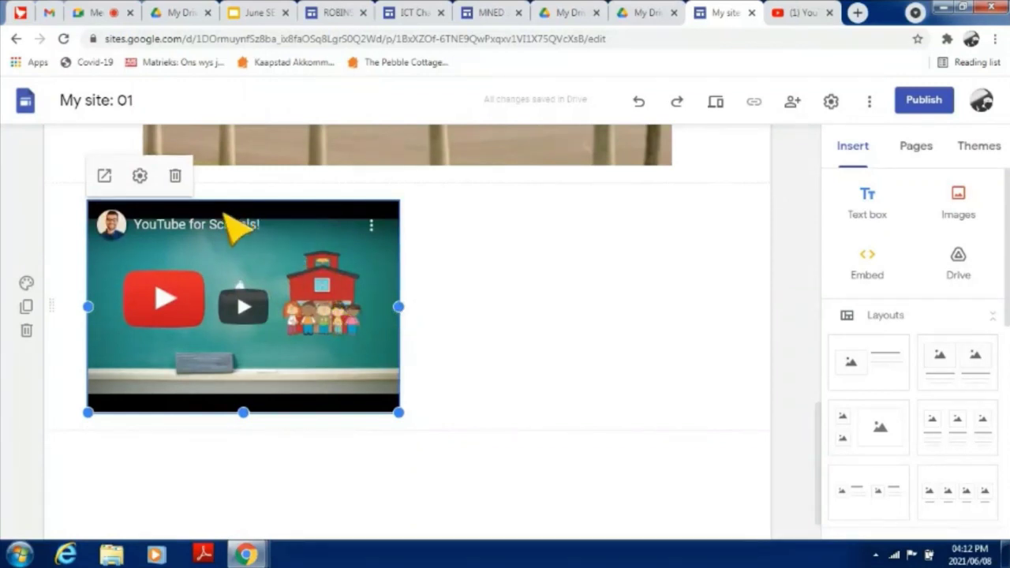
- Drag the embedded video to the middle of its section and bring up quick-insert options beside it
left_click_drag(247, 223, 446, 219)
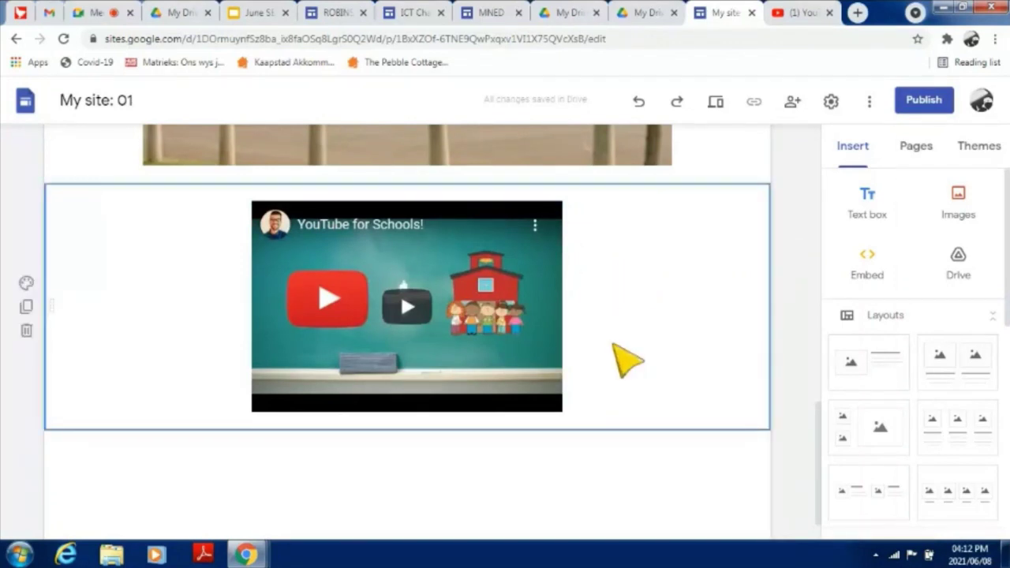
double_click(621, 348)
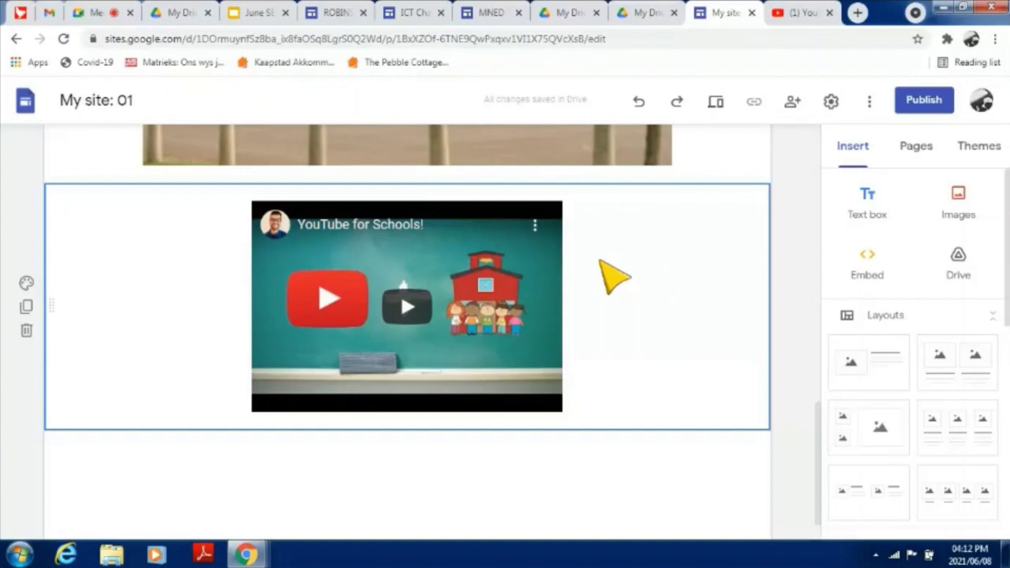
double_click(650, 281)
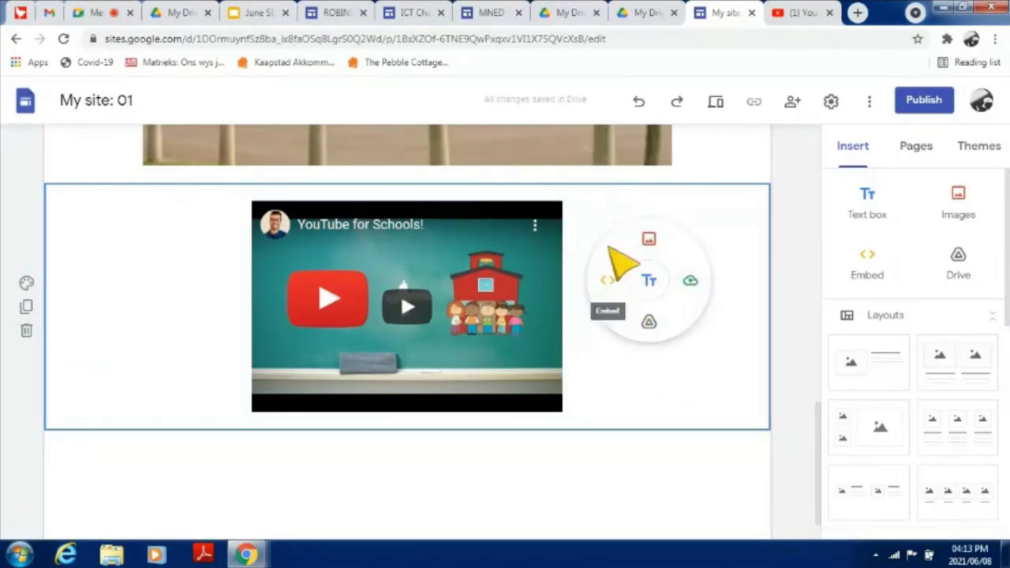
- Add 'Have a look at the video' text beside the video, sized 36 and bold
left_click(649, 281)
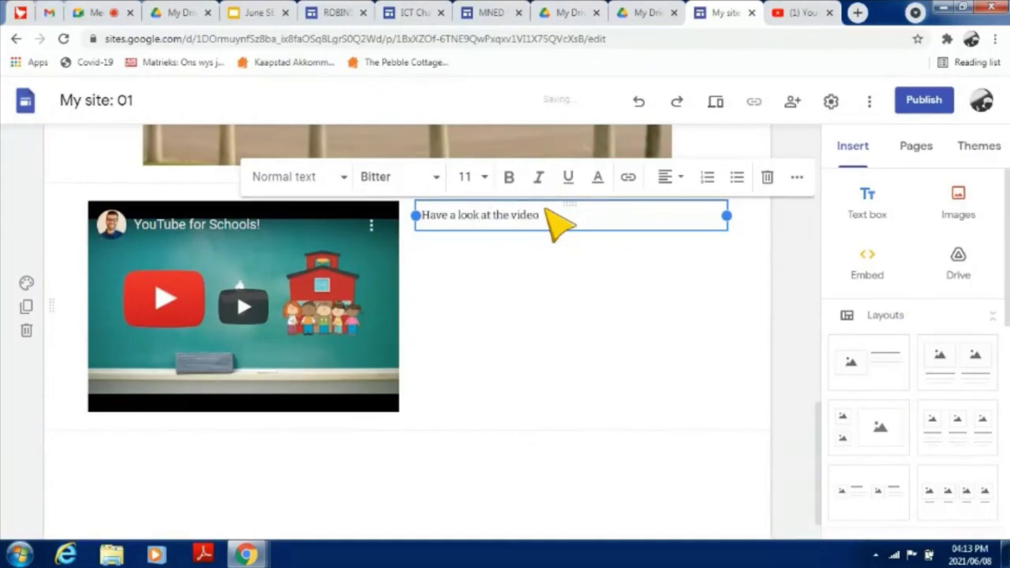
left_click_drag(562, 215, 417, 214)
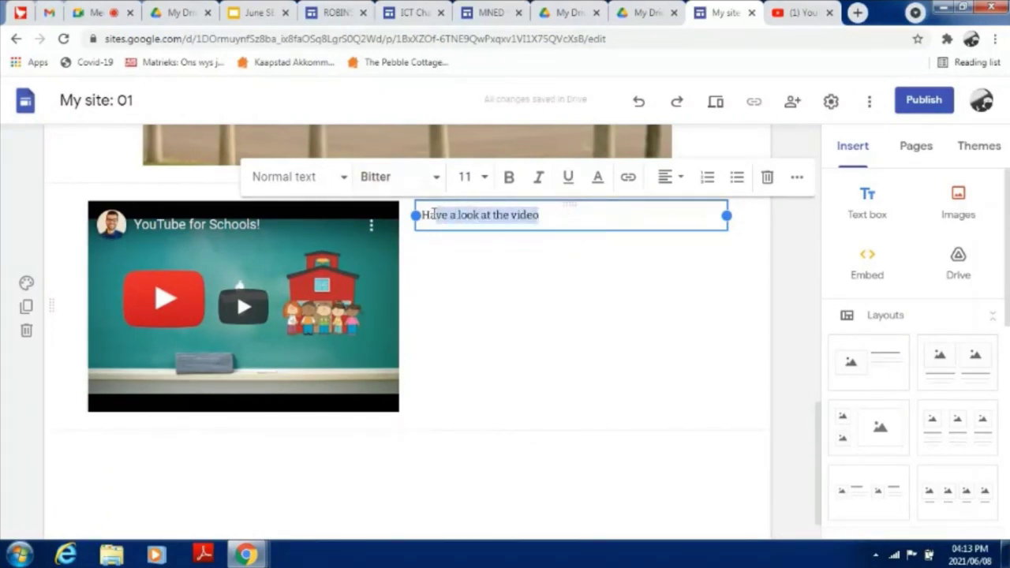
left_click(486, 178)
scroll(478, 395, "down", 2)
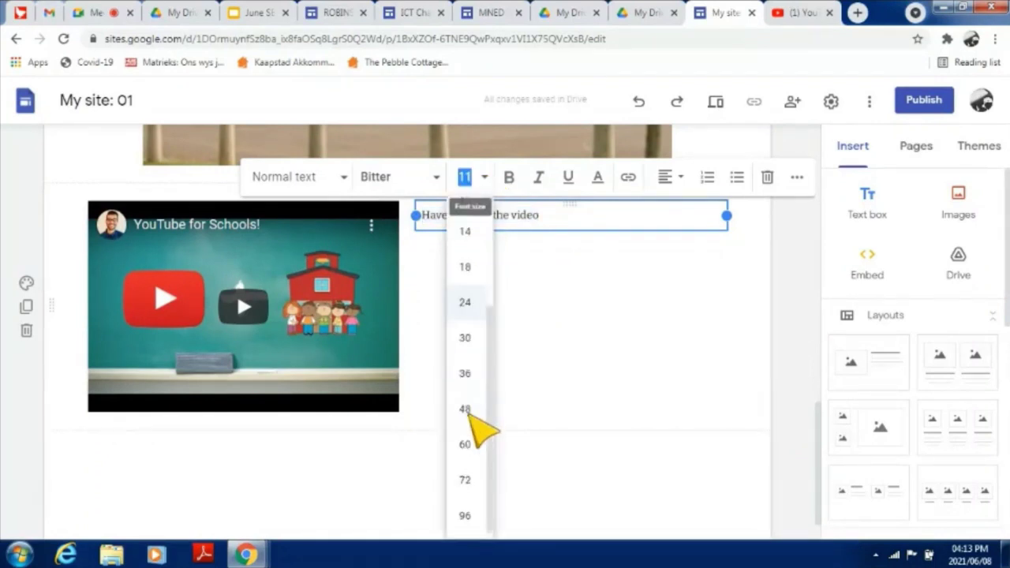
left_click(467, 372)
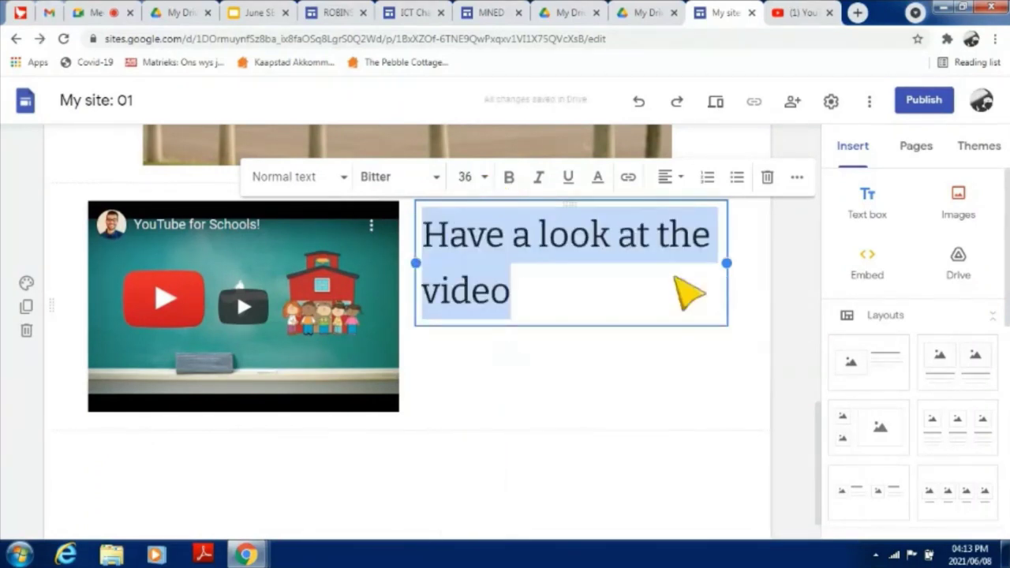
left_click(509, 179)
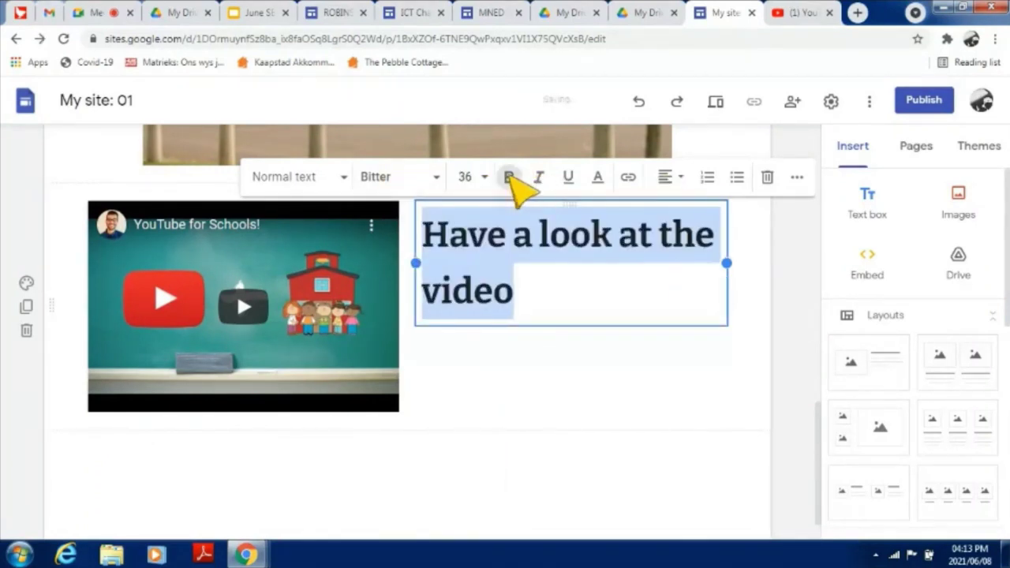
left_click(348, 181)
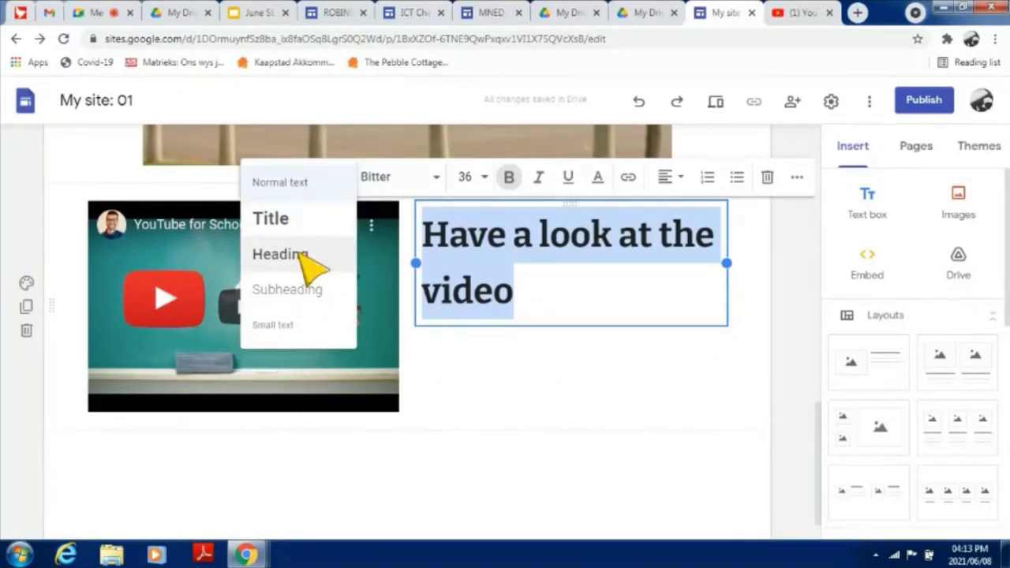
- Give the heading the Title style after trying Heading and Subheading, then italicise and underline it
left_click(291, 225)
left_click(344, 179)
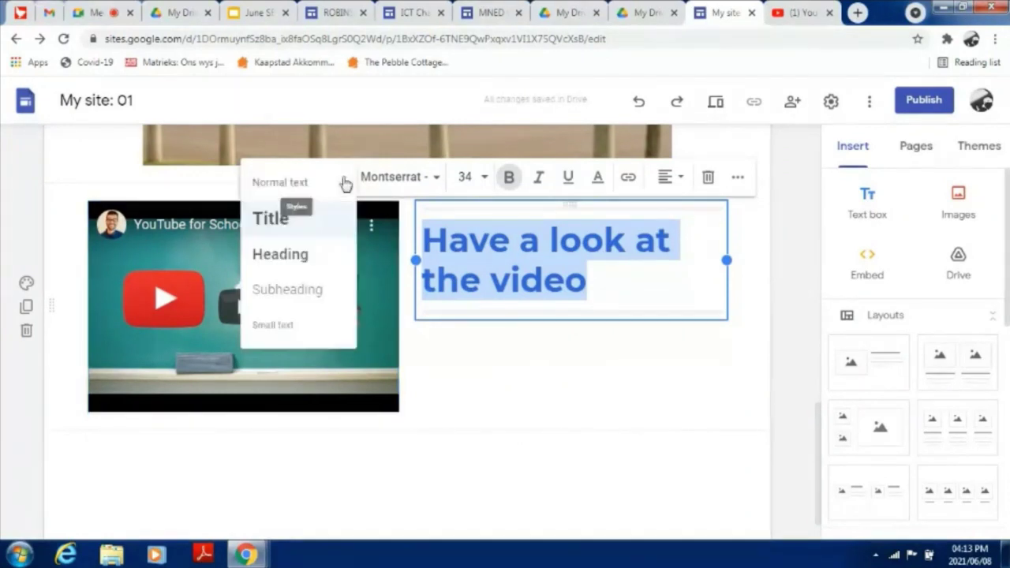
left_click(331, 257)
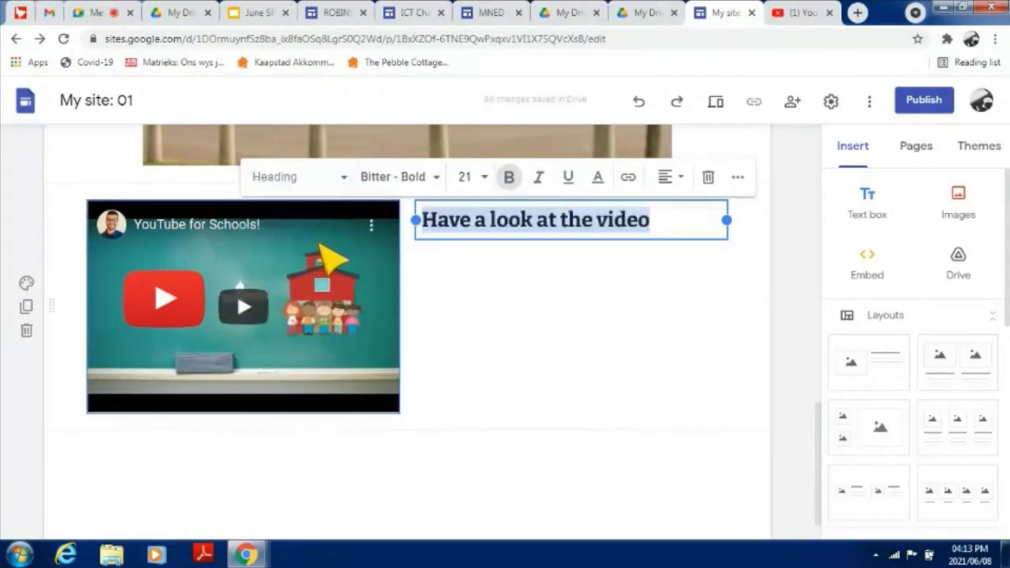
left_click(341, 178)
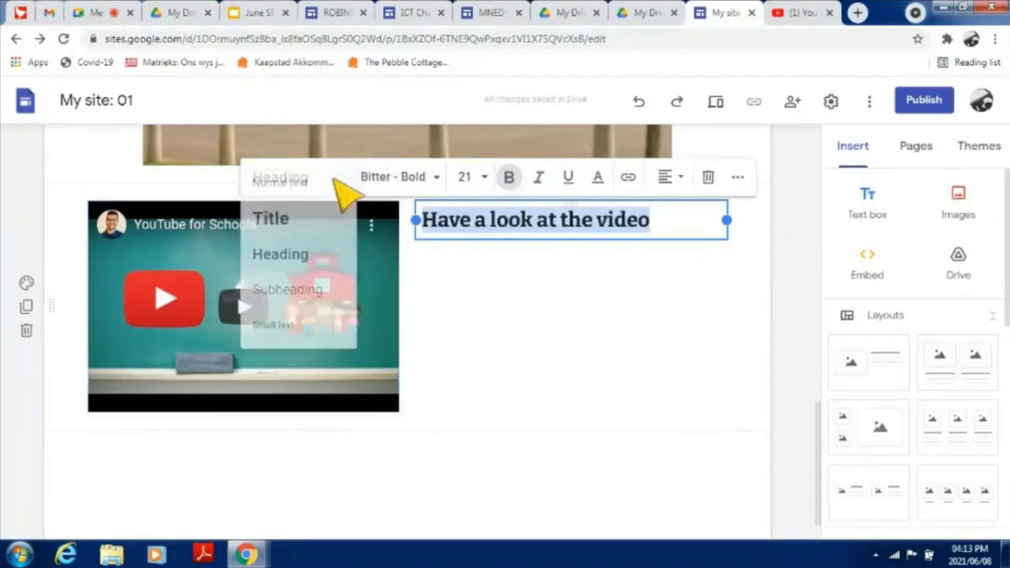
left_click(320, 292)
left_click(334, 183)
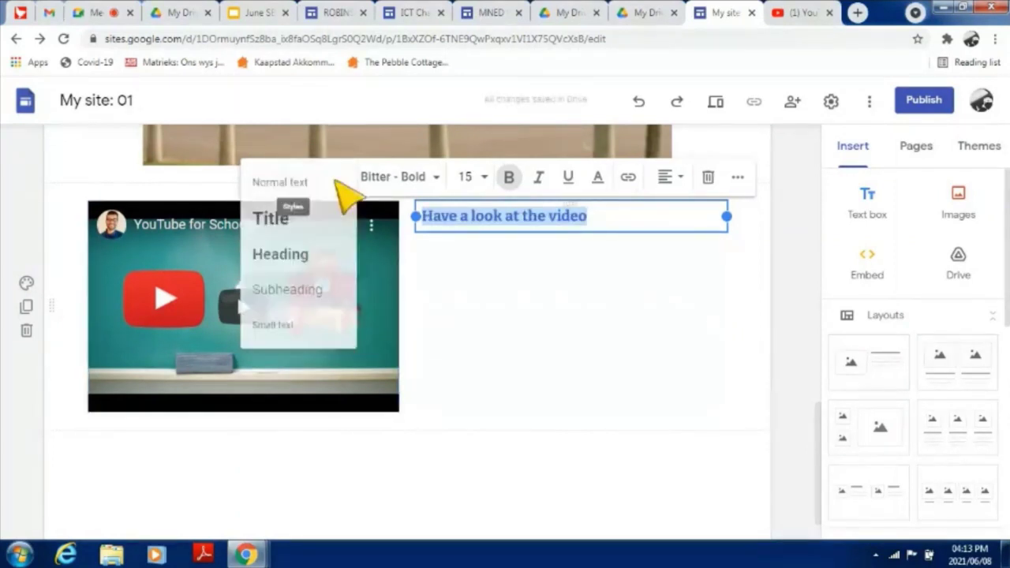
left_click(302, 218)
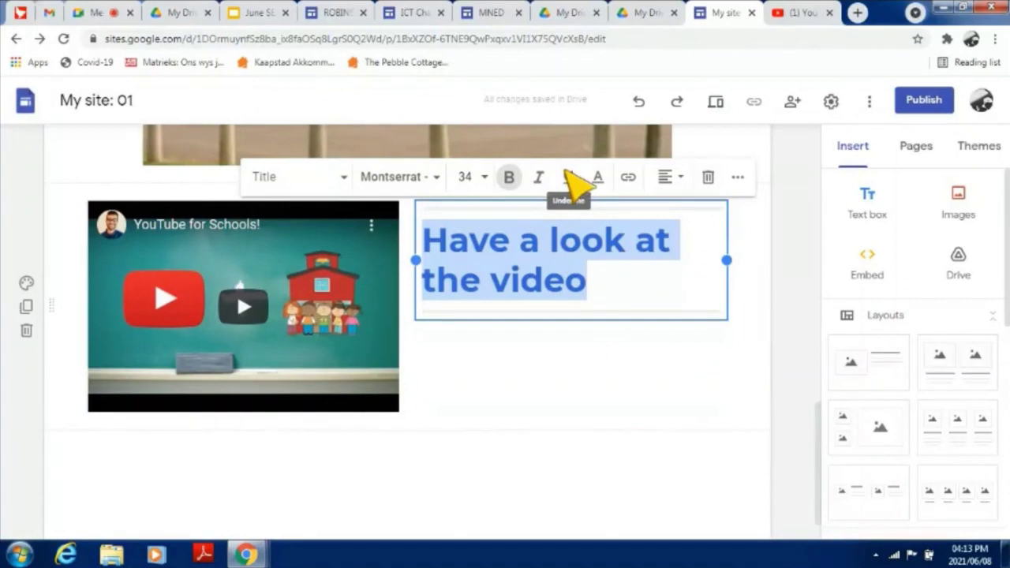
left_click(539, 178)
left_click(568, 180)
left_click(599, 178)
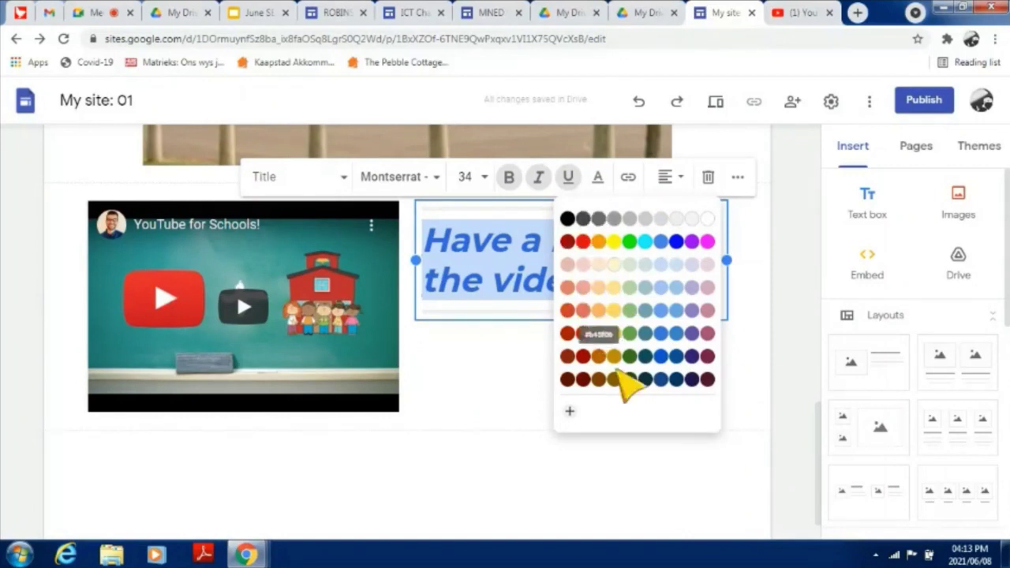
- Reselect the heading and colour it red after briefly trying blue
left_click(603, 193)
left_click(609, 257)
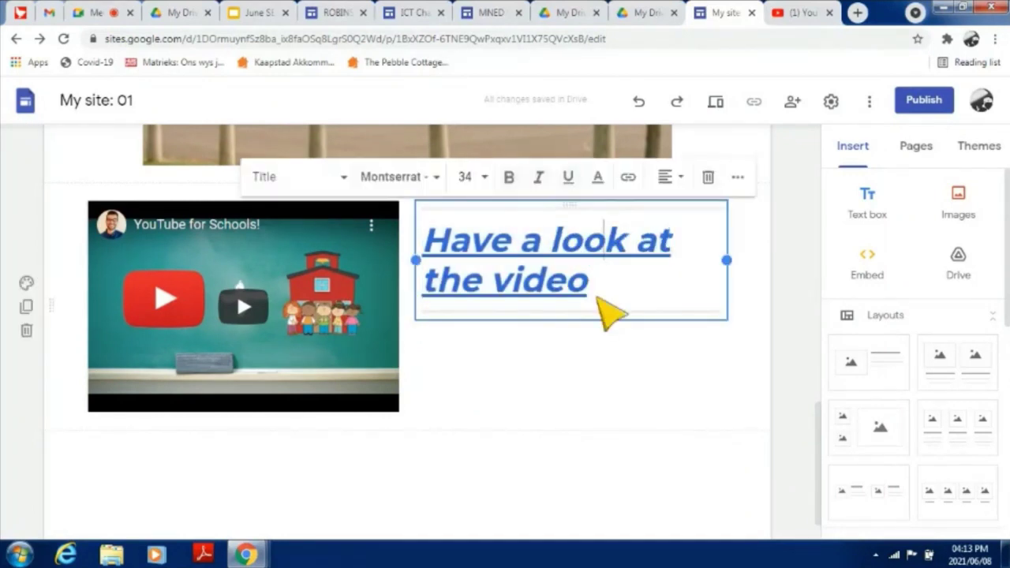
left_click_drag(613, 289, 434, 241)
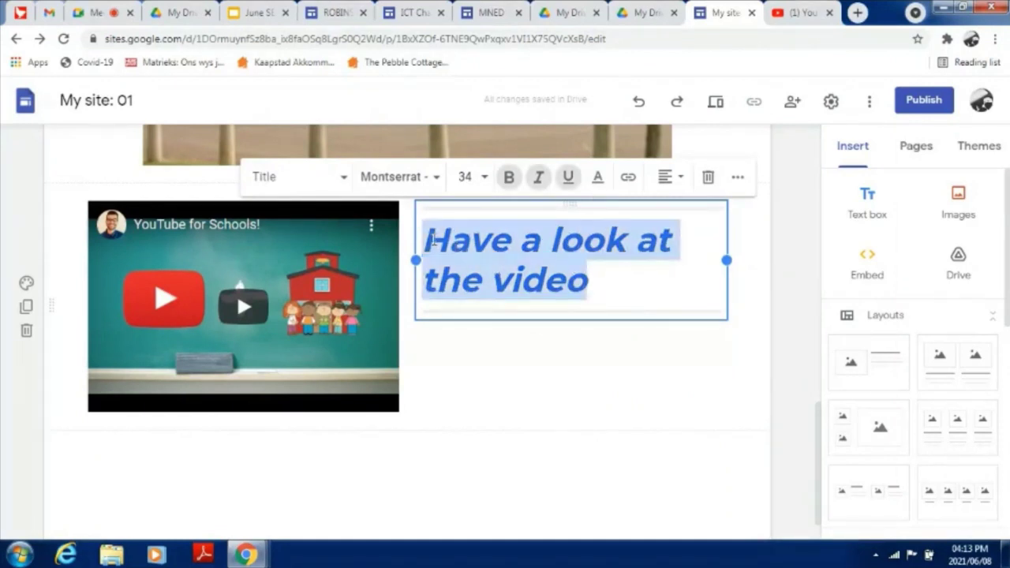
left_click(598, 186)
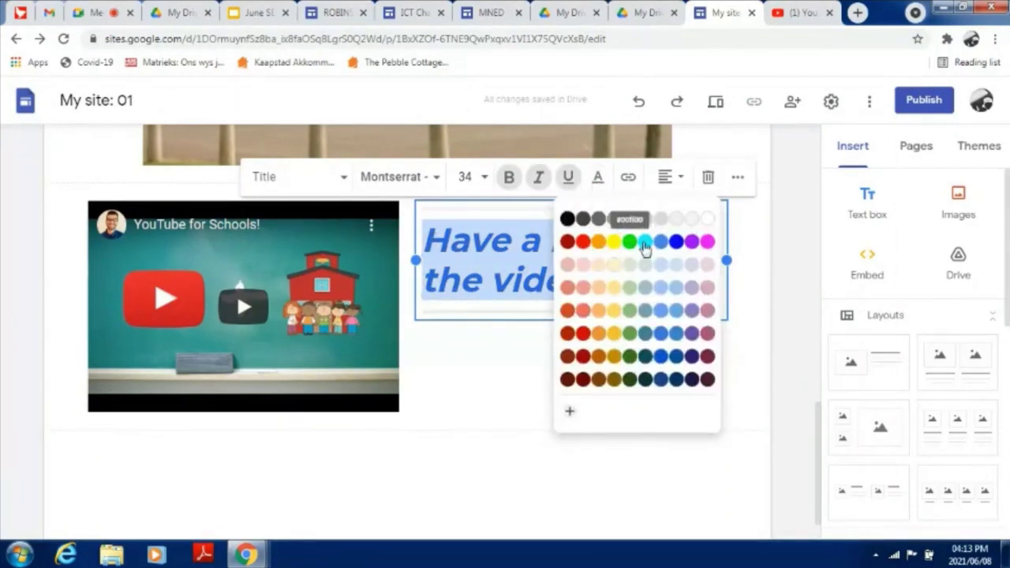
left_click(682, 244)
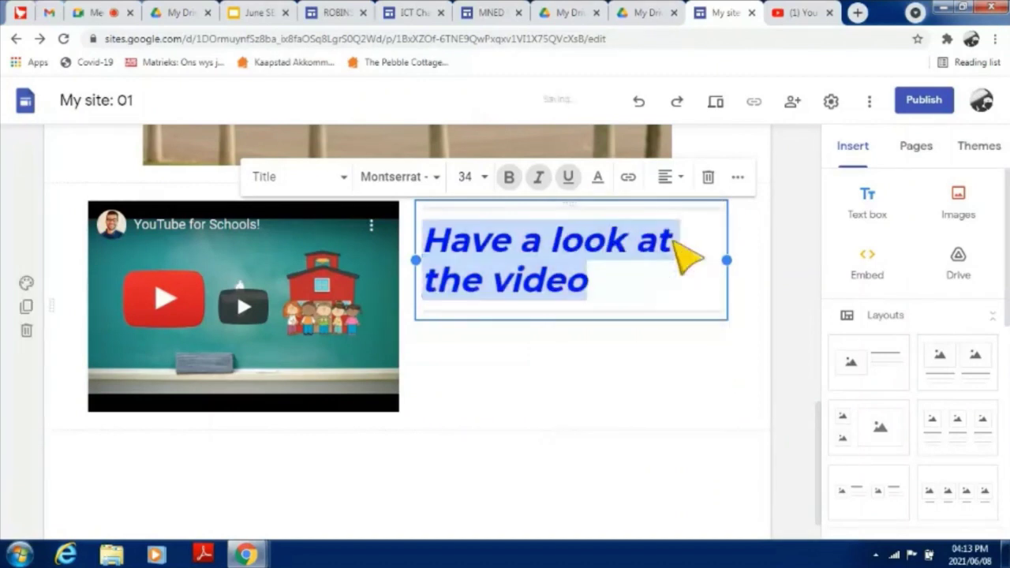
left_click(603, 189)
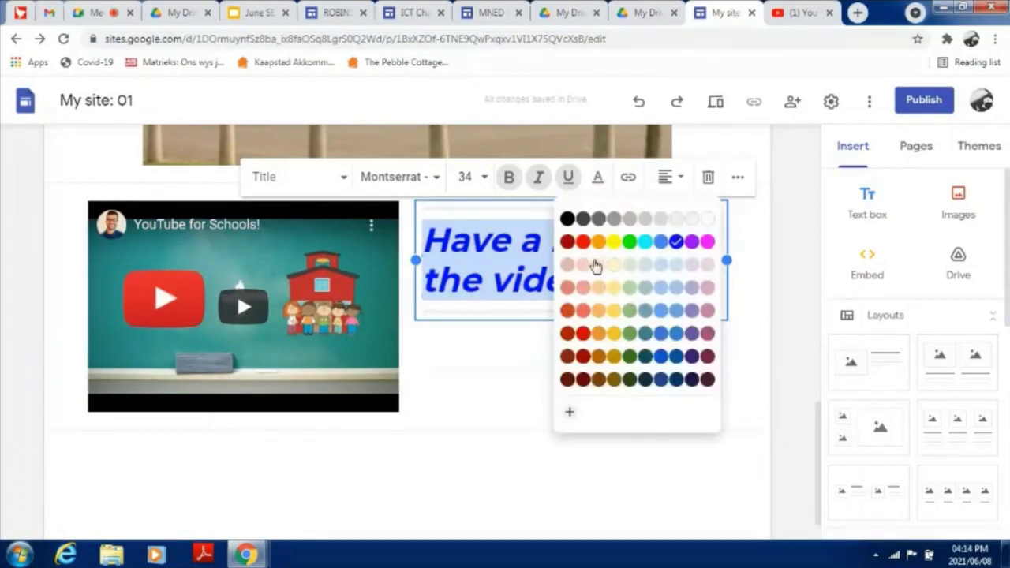
left_click(591, 252)
left_click(794, 314)
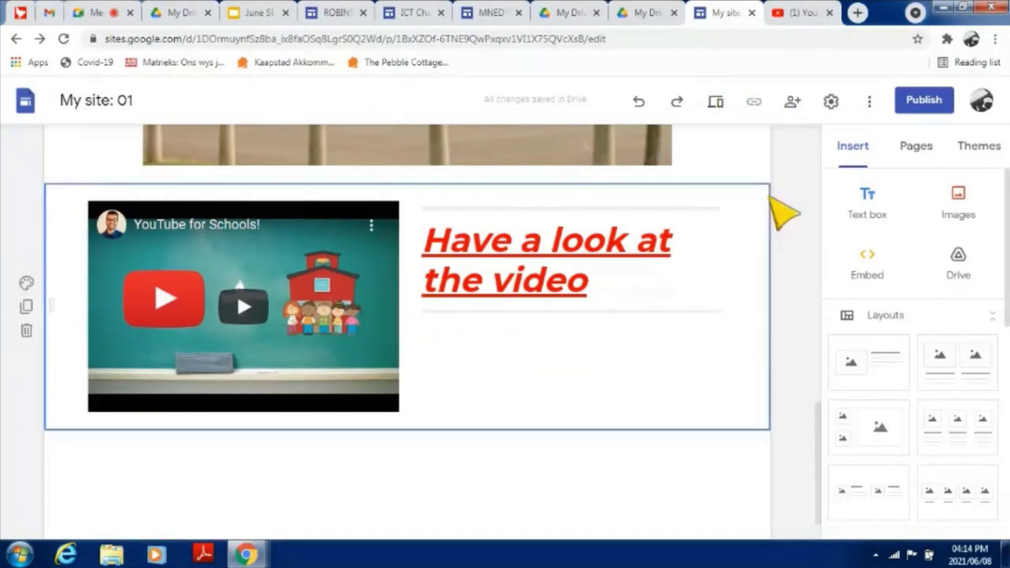
scroll(801, 225, "up", 1)
scroll(801, 225, "up", 3)
left_click(719, 103)
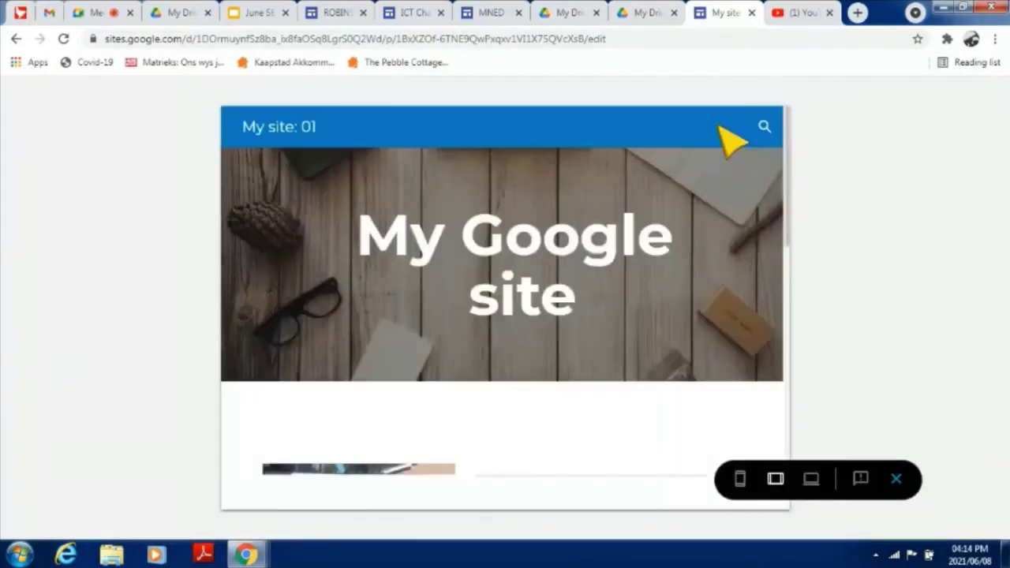
- Play the embedded YouTube video in the preview, skip ahead, pause it, then exit the preview
scroll(575, 247, "down", 3)
scroll(576, 241, "down", 6)
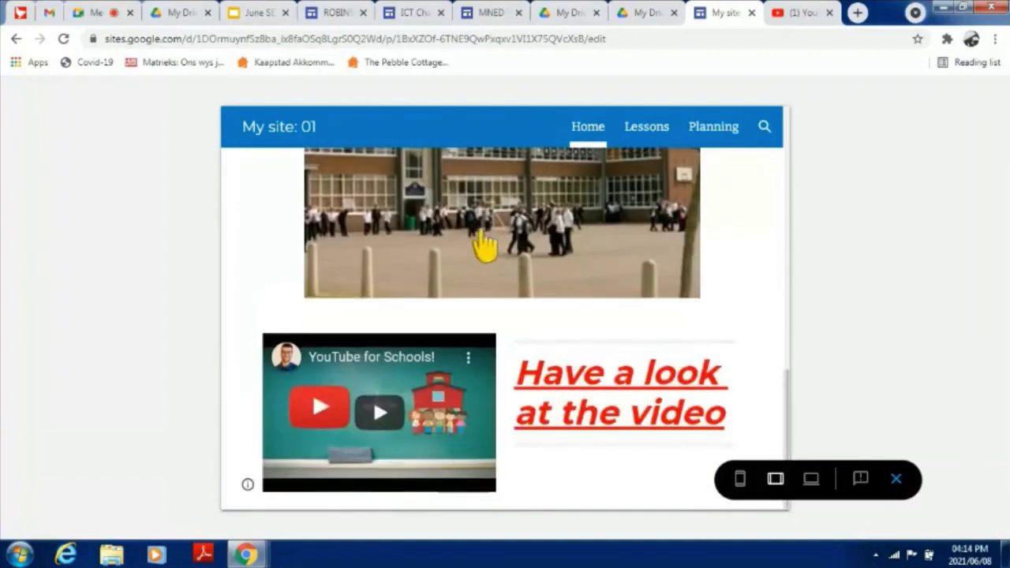
left_click(382, 412)
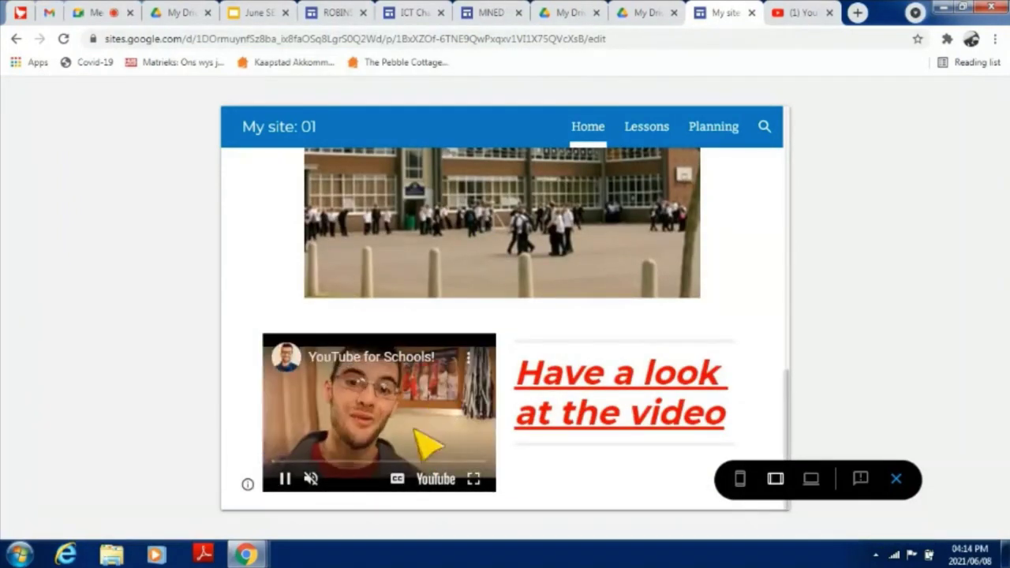
left_click(338, 462)
left_click(442, 428)
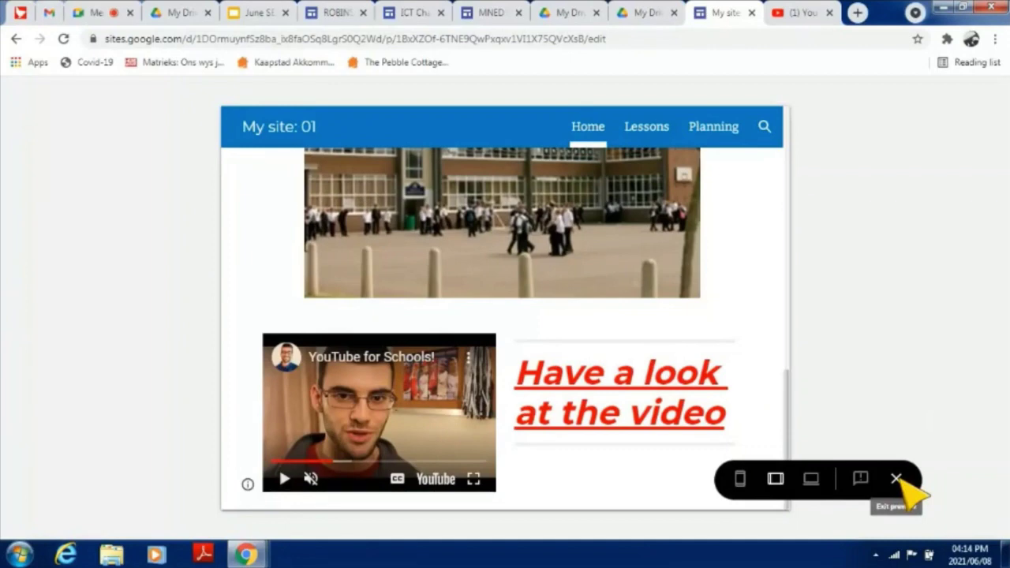
left_click(897, 479)
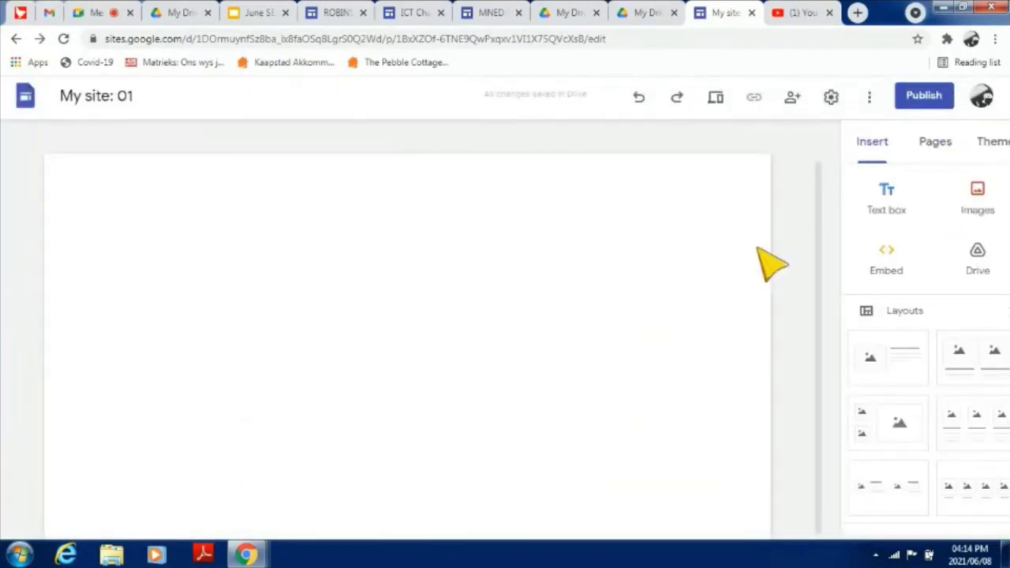
- Show the site's Pages list (Home, Lessons, Planning) and begin adding a new page
scroll(237, 308, "down", 1)
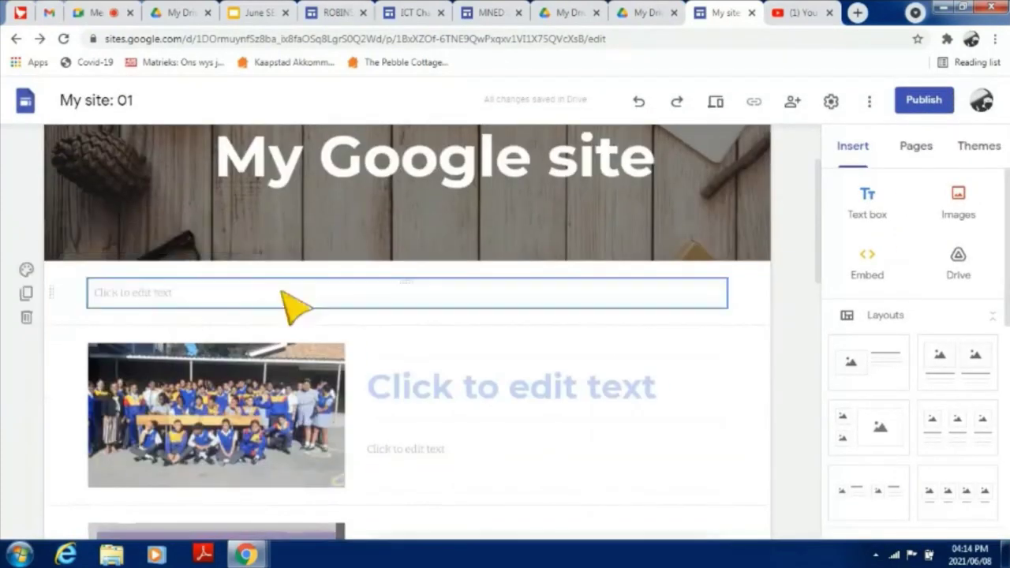
scroll(312, 304, "down", 3)
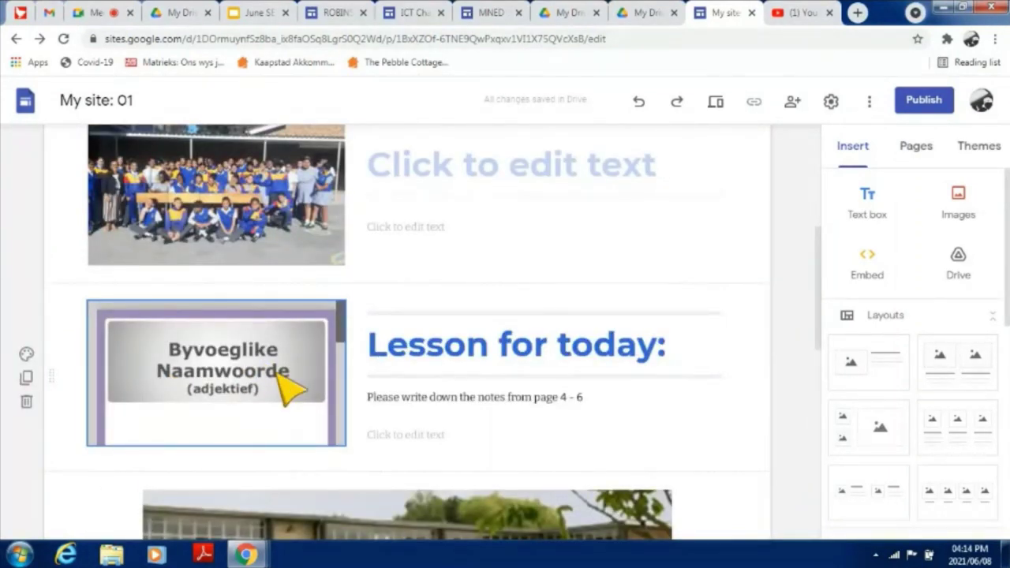
scroll(311, 414, "up", 3)
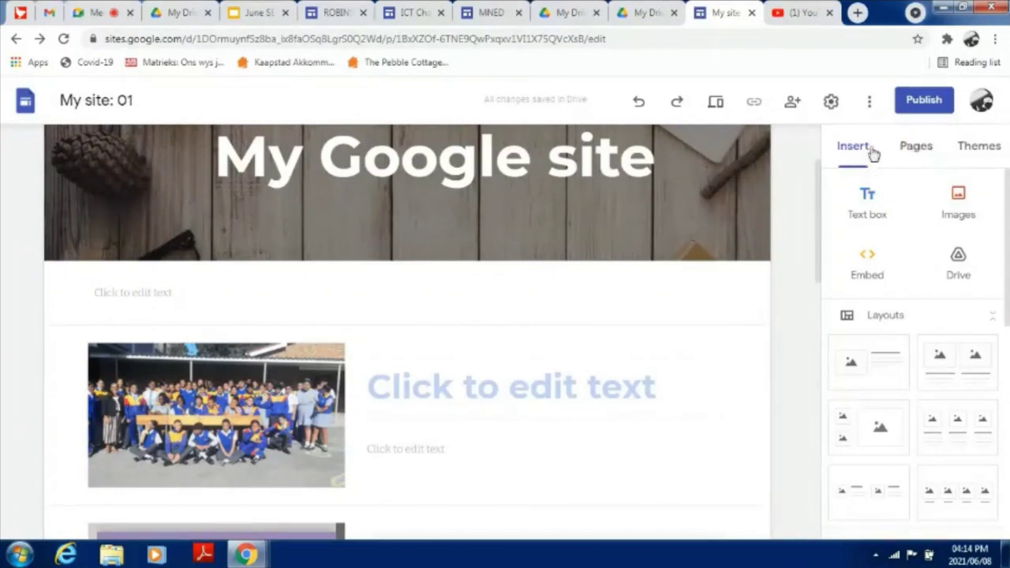
left_click(917, 149)
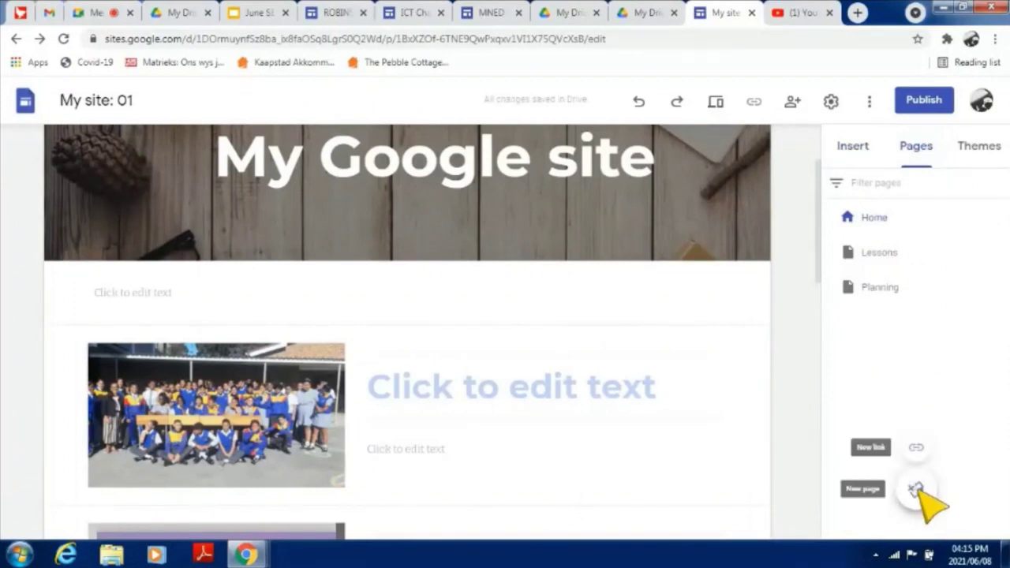
left_click(916, 488)
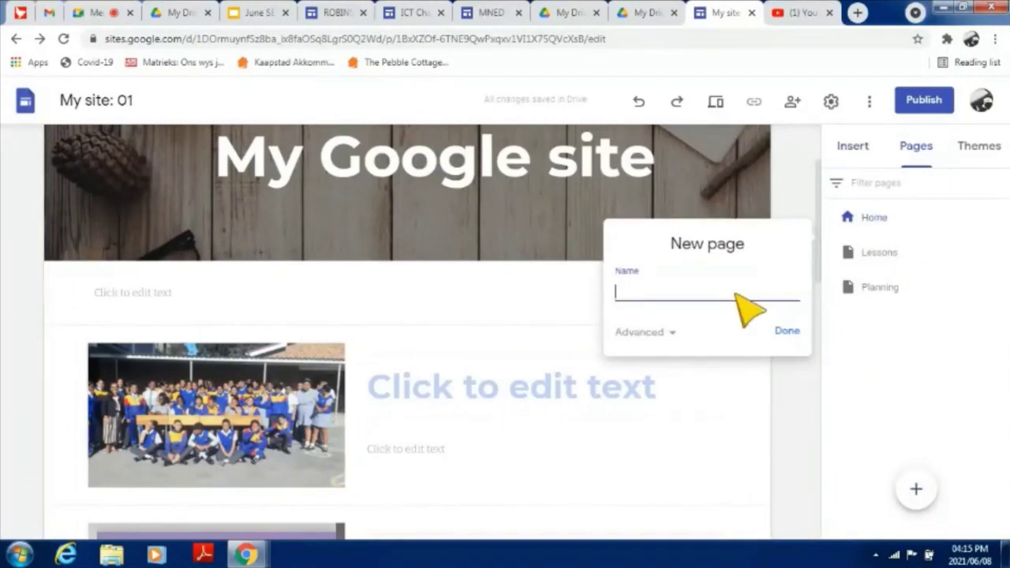
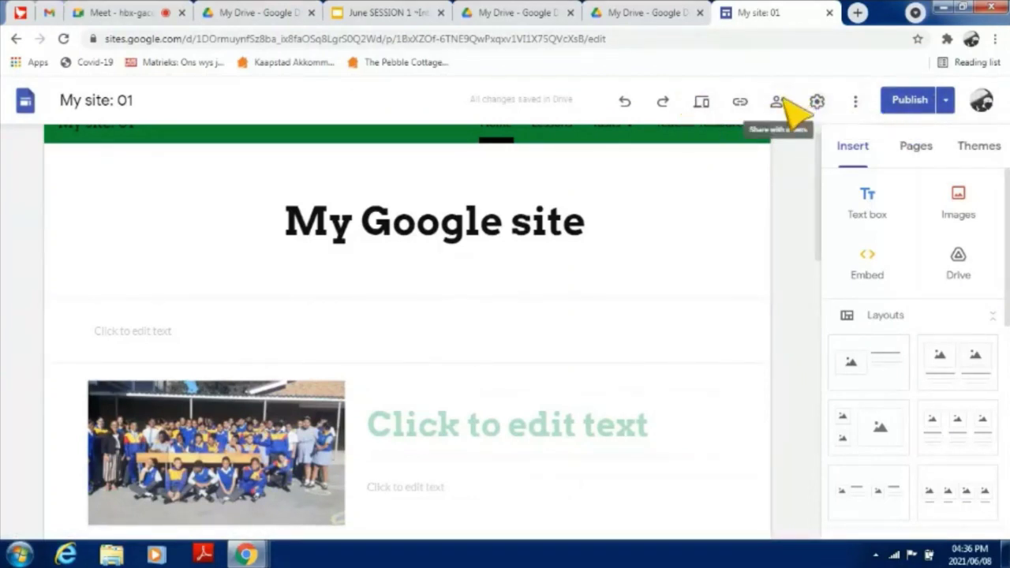
- Add two collaborators to the site from the contact suggestions in the sharing settings
left_click(778, 101)
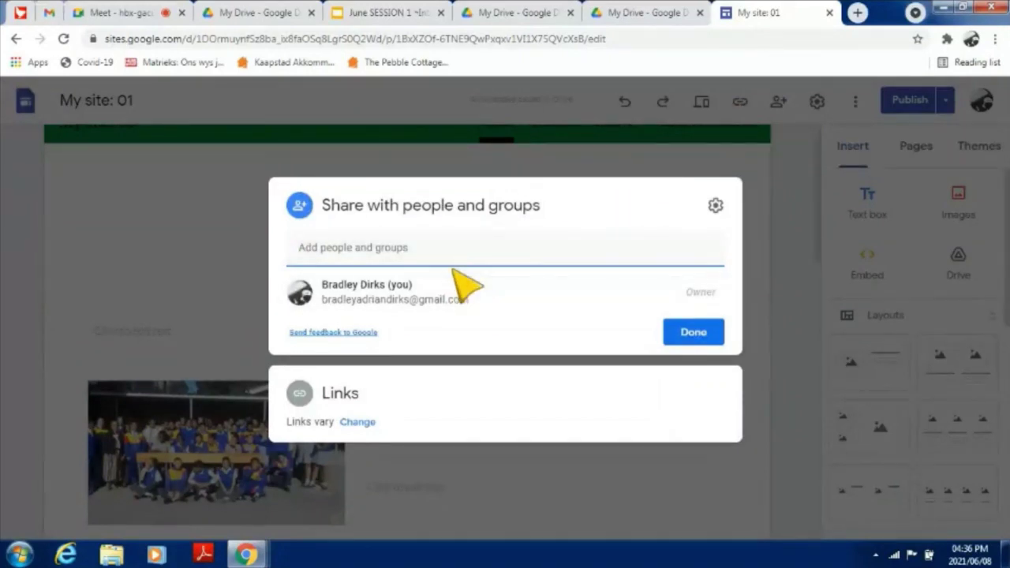
left_click(494, 252)
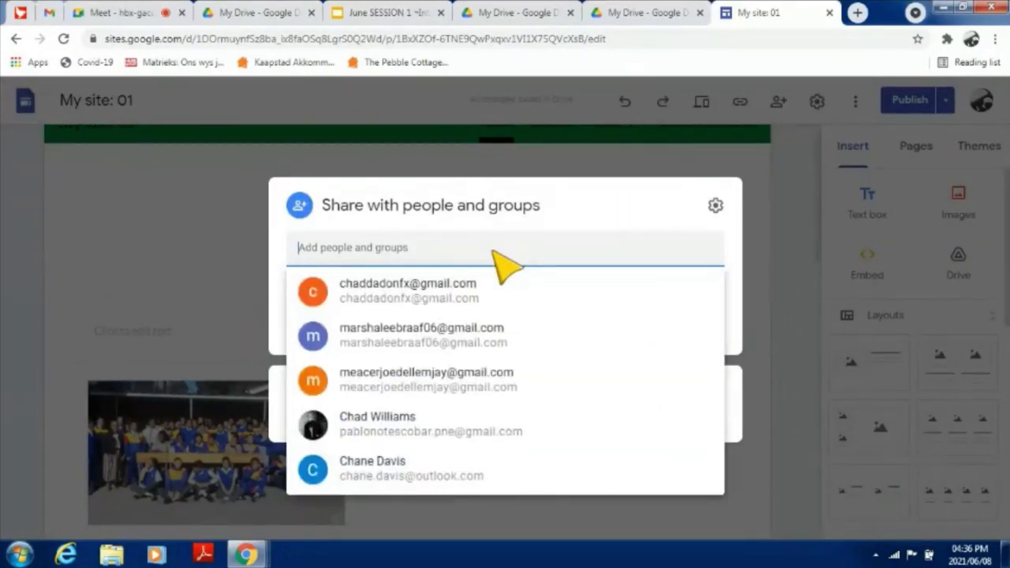
type("meli")
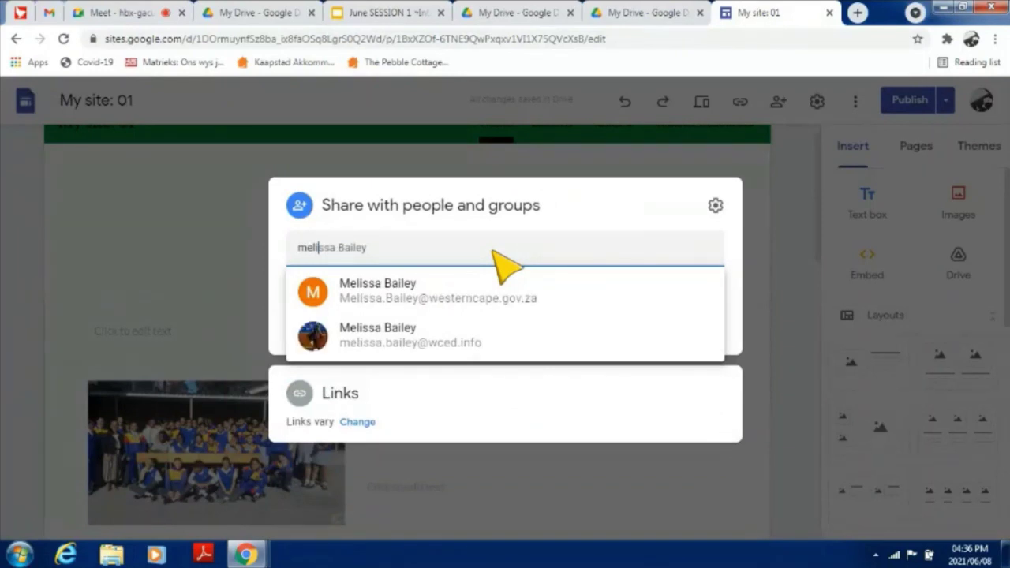
left_click(517, 300)
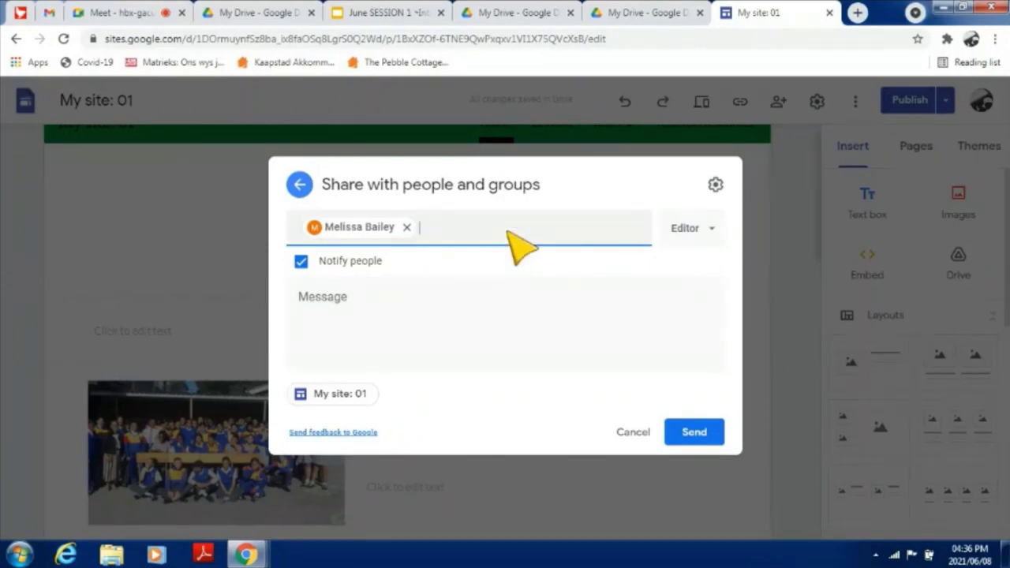
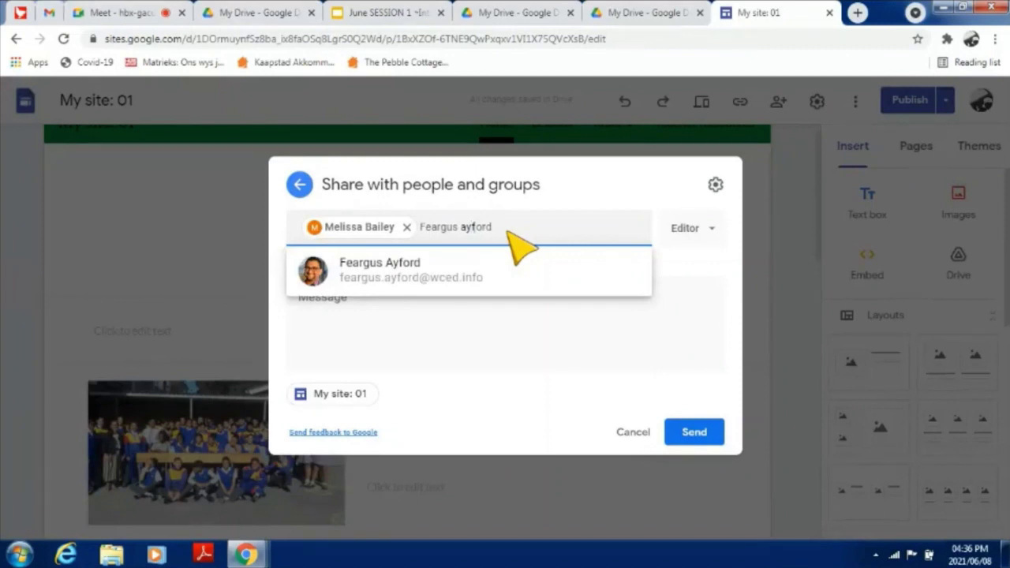
left_click(473, 277)
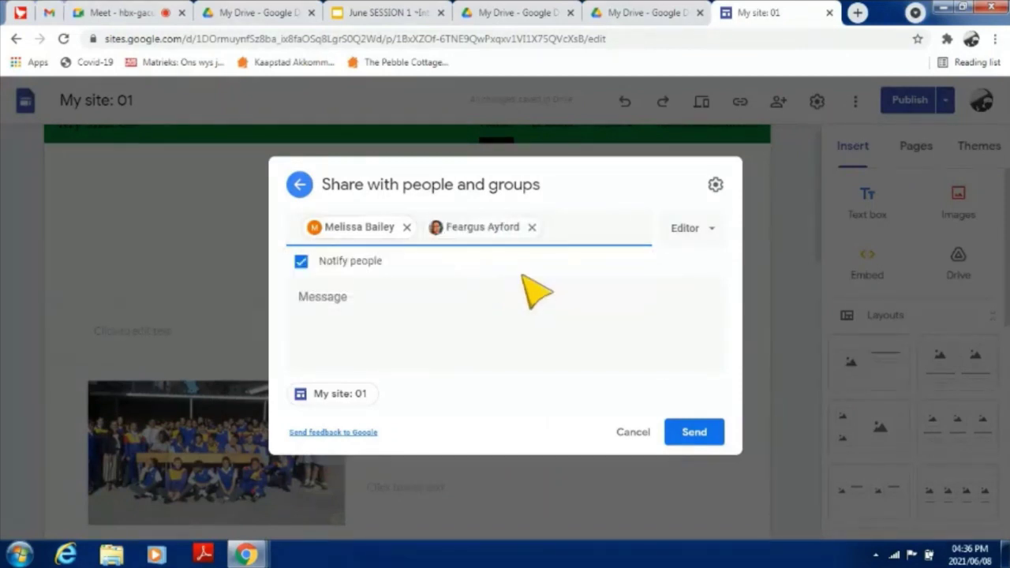
- Add the note 'Please have a look and edit.', keep Editor access, and send the invites
left_click(570, 336)
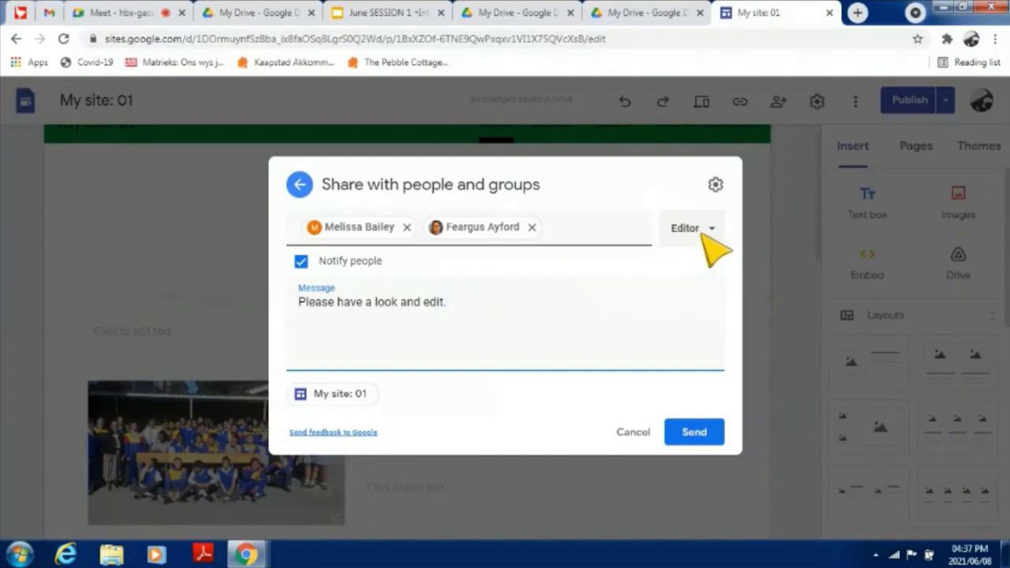
left_click(711, 228)
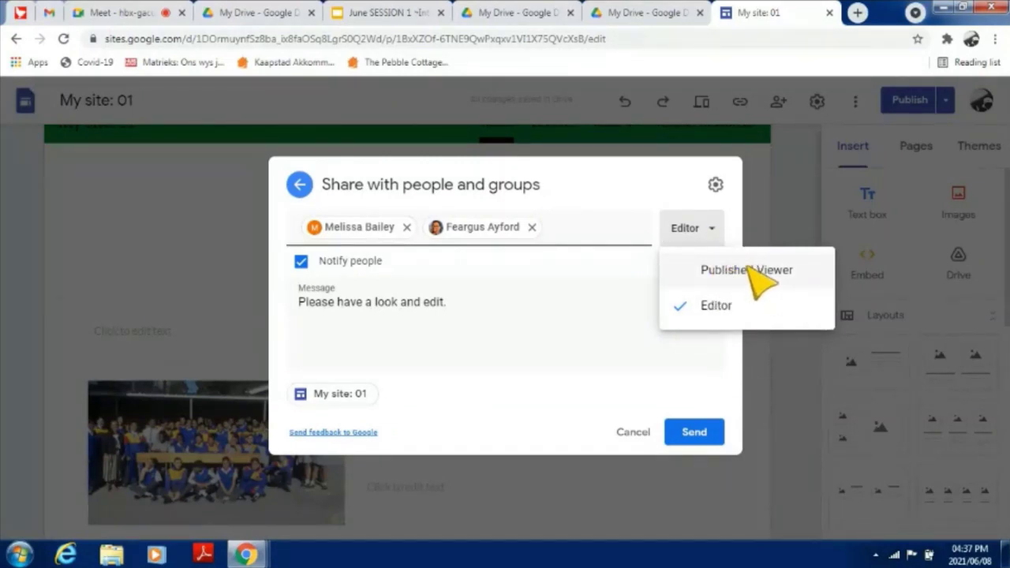
left_click(595, 327)
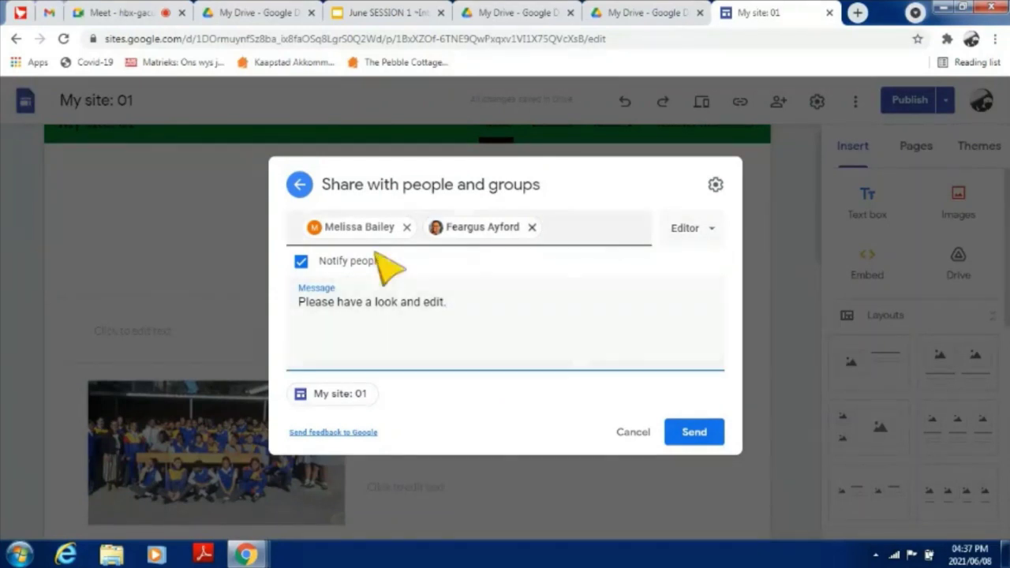
left_click(698, 431)
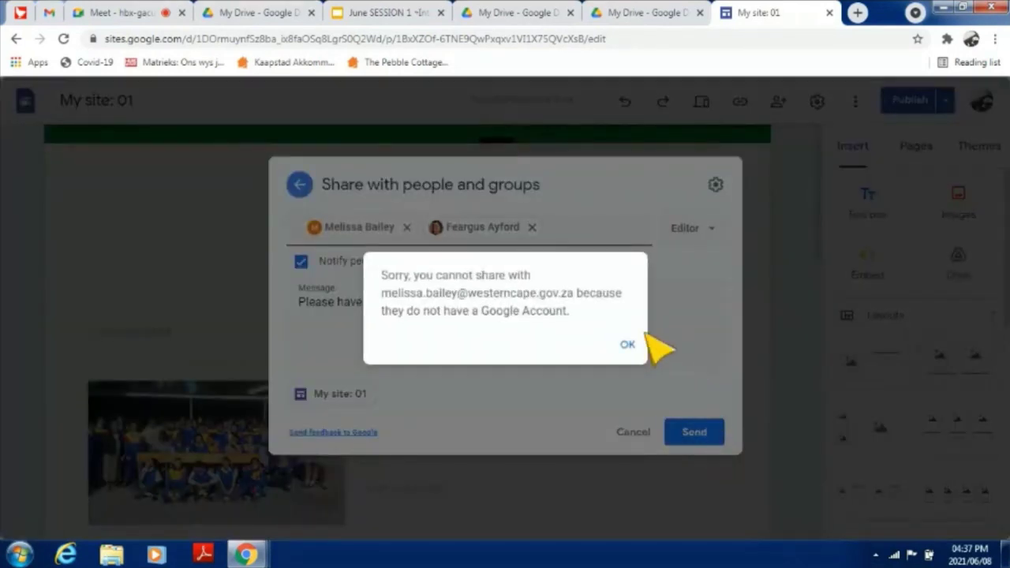
- Dismiss the sharing error, add a contact that has a Google Account, and resend
left_click(627, 347)
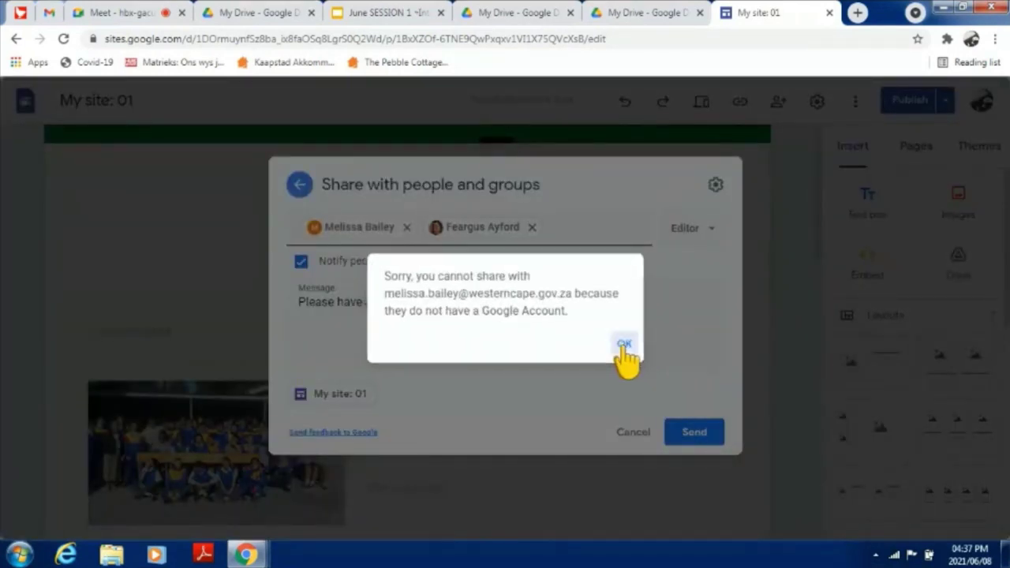
left_click(566, 234)
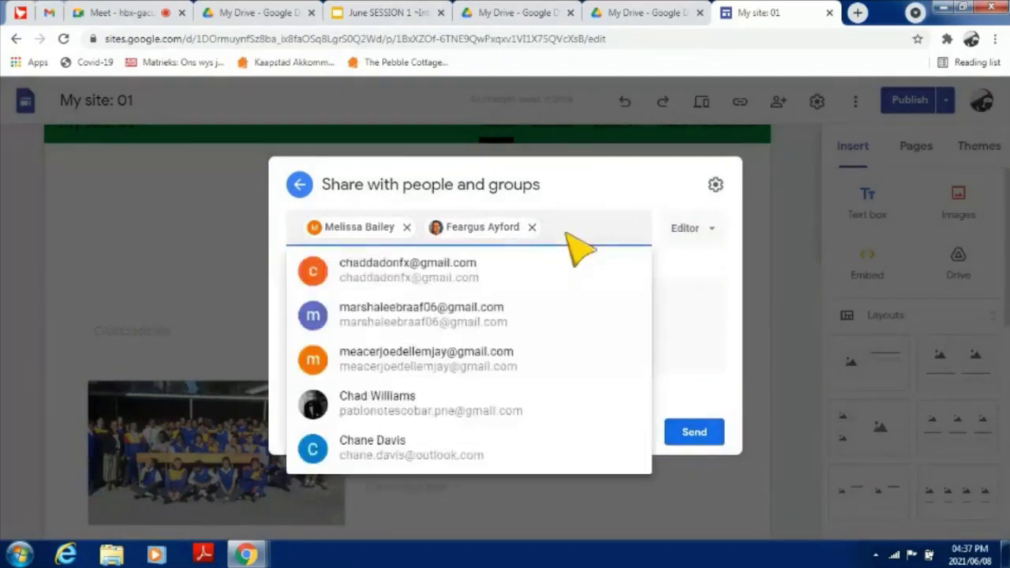
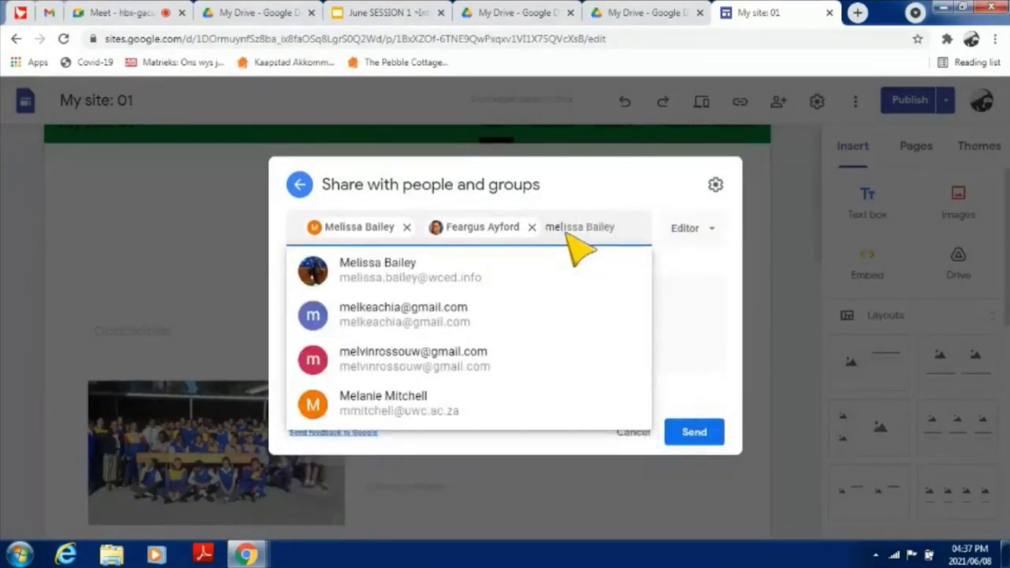
left_click(467, 271)
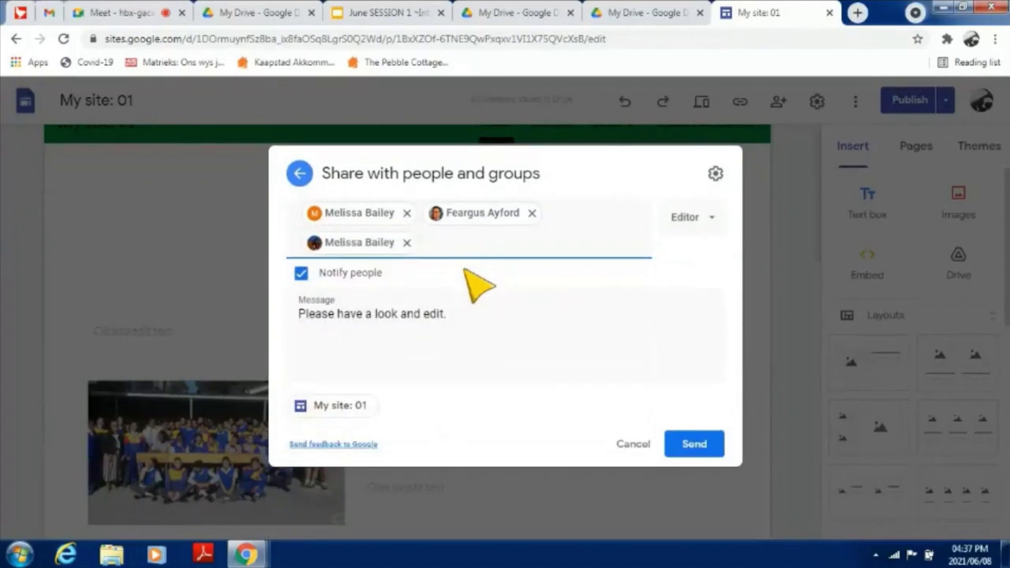
left_click(701, 443)
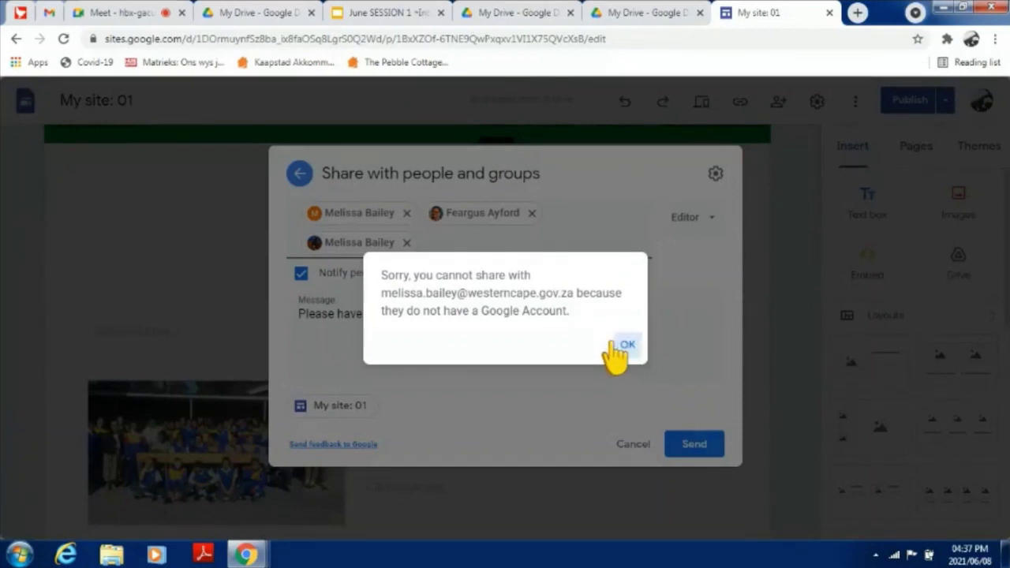
- Remove the contact without a Google Account and send invites to the remaining two Editors
left_click(629, 348)
left_click(406, 213)
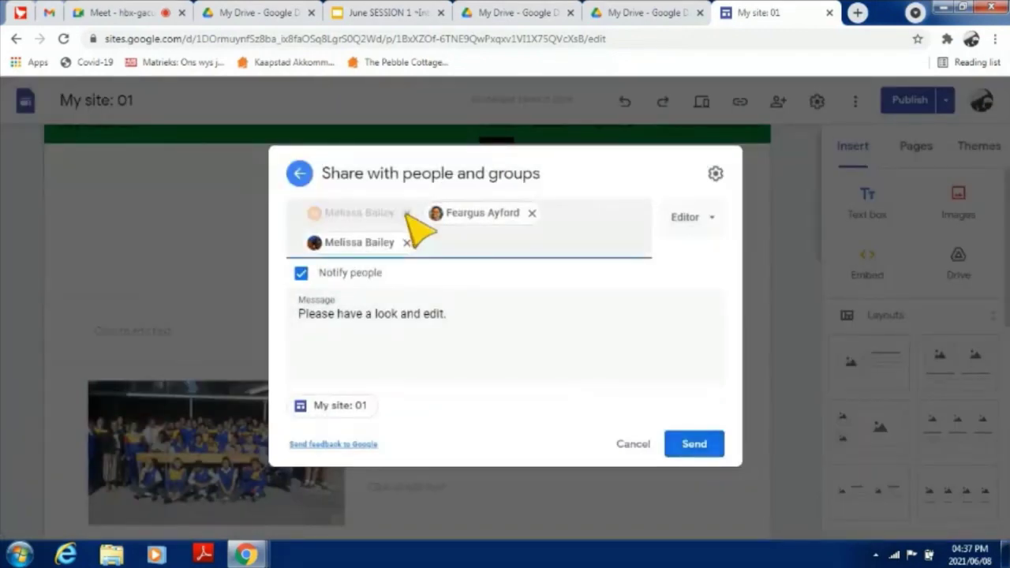
left_click(698, 432)
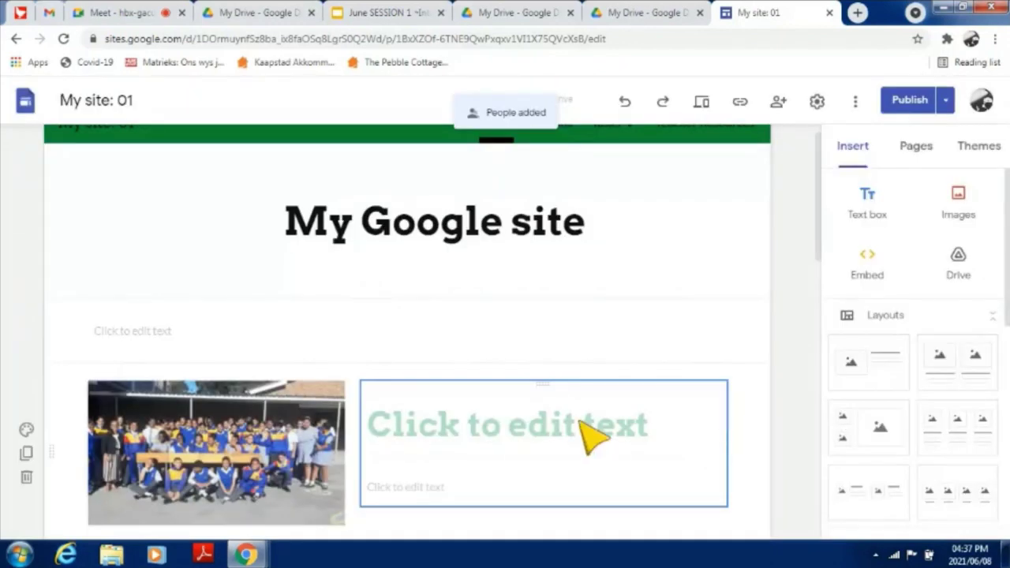
- Scroll the Due for today page to view the recent Google Forms available to embed
scroll(597, 334, "down", 3)
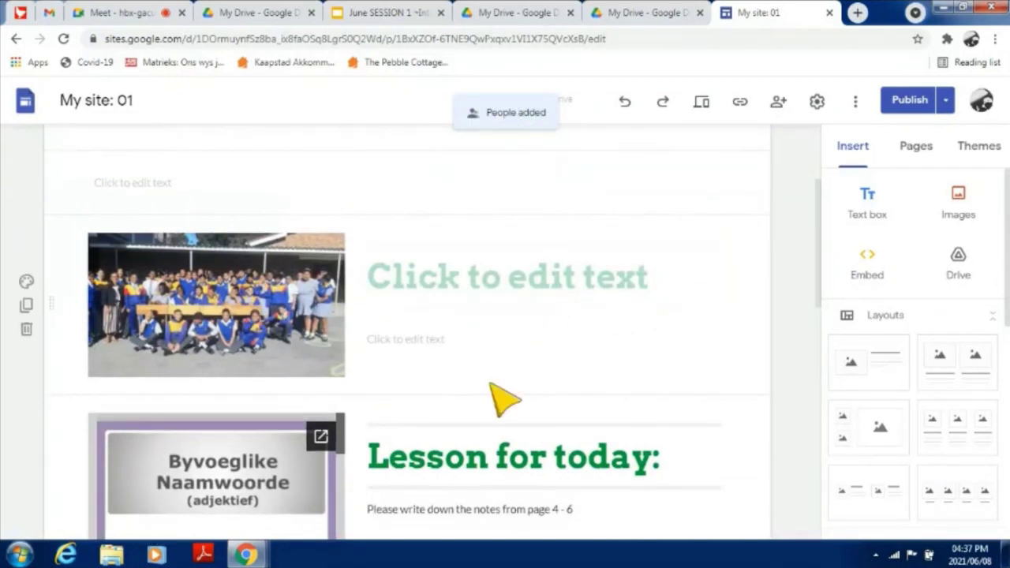
scroll(492, 387, "down", 3)
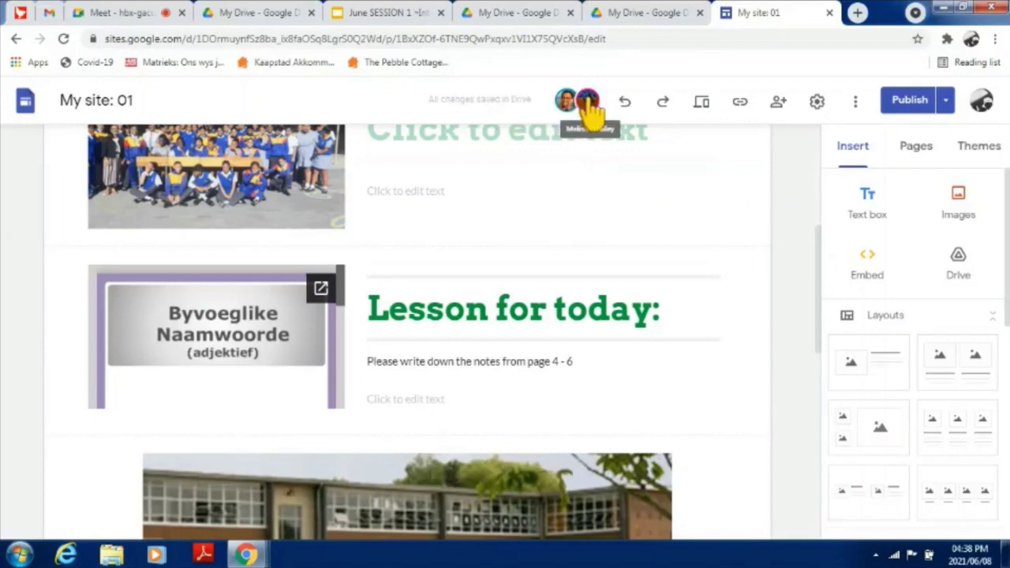
scroll(507, 218, "up", 4)
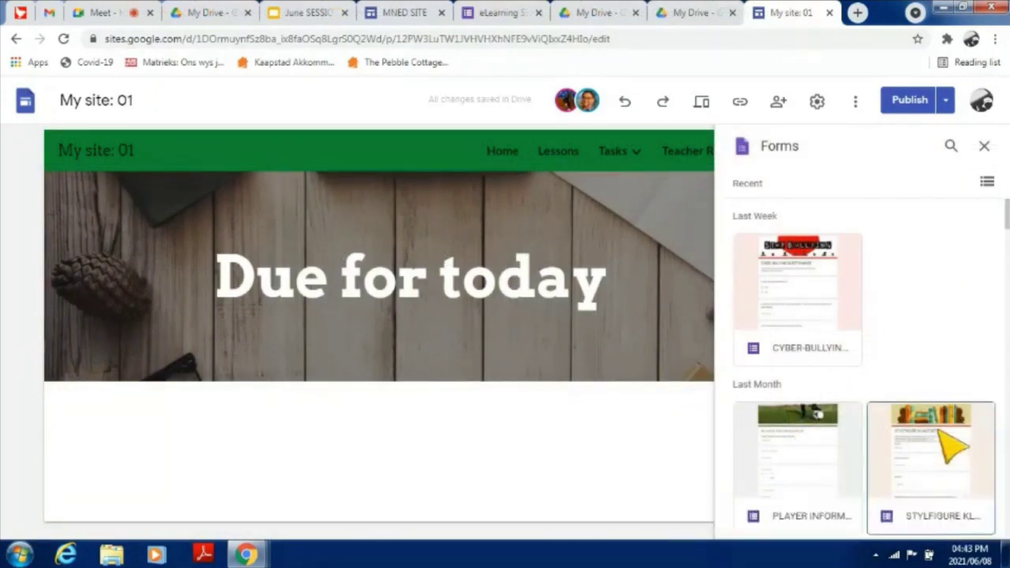
- Insert the STYLFIGURE KLASTOETS quiz form onto the Due for today page and scroll through it
scroll(955, 446, "down", 2)
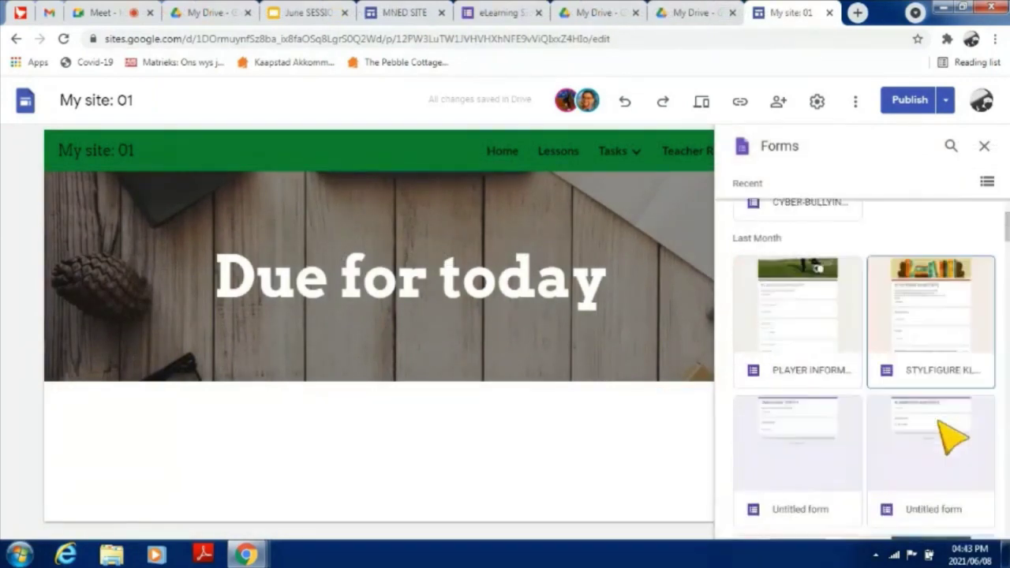
left_click(947, 319)
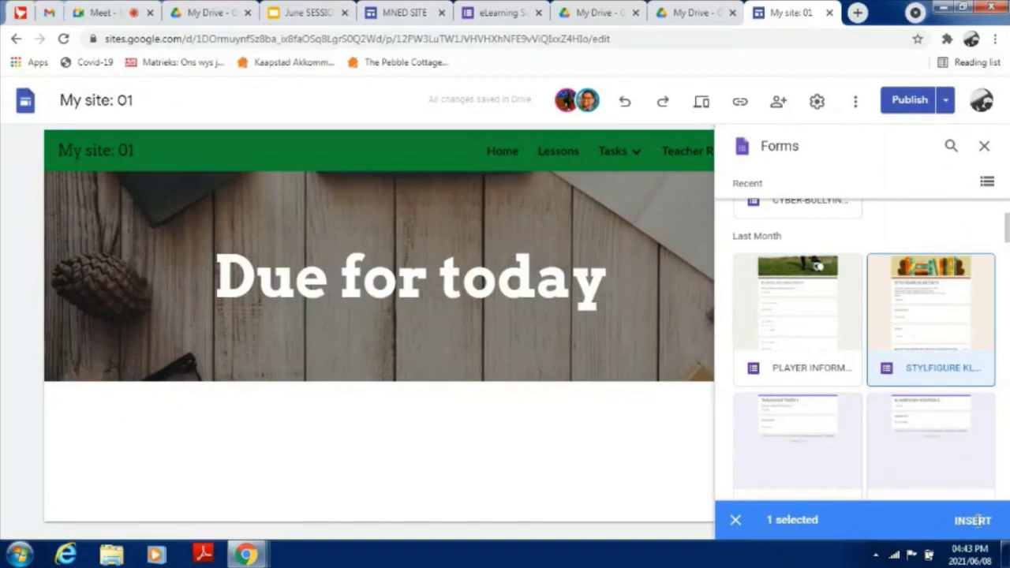
left_click(975, 521)
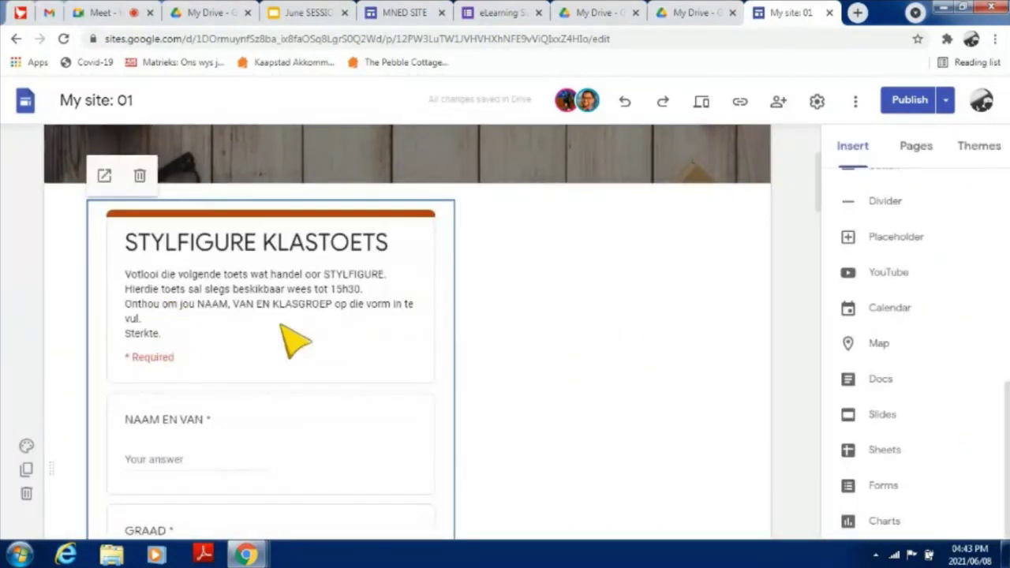
scroll(489, 323, "down", 10)
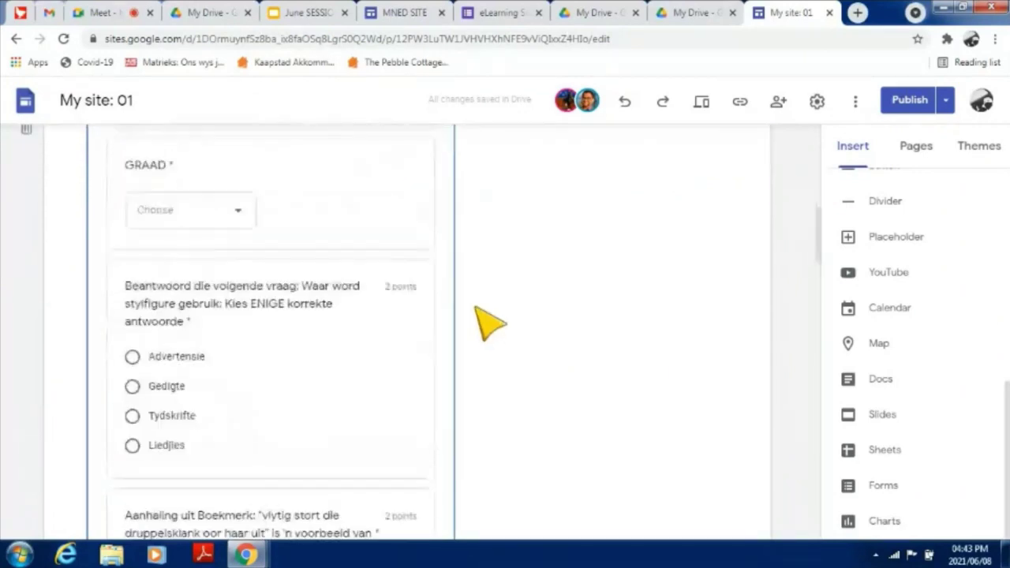
scroll(489, 324, "down", 10)
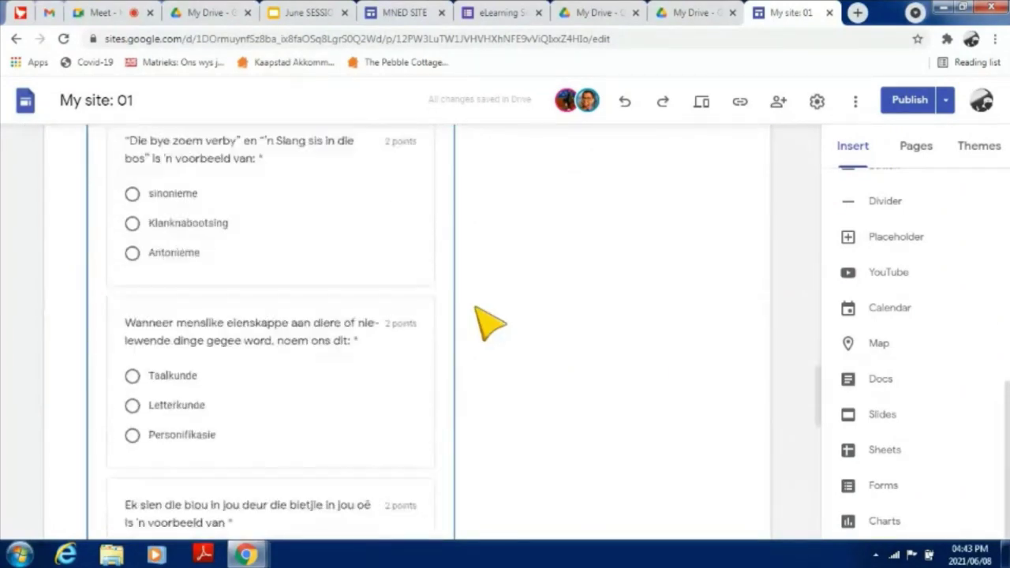
scroll(489, 324, "down", 2)
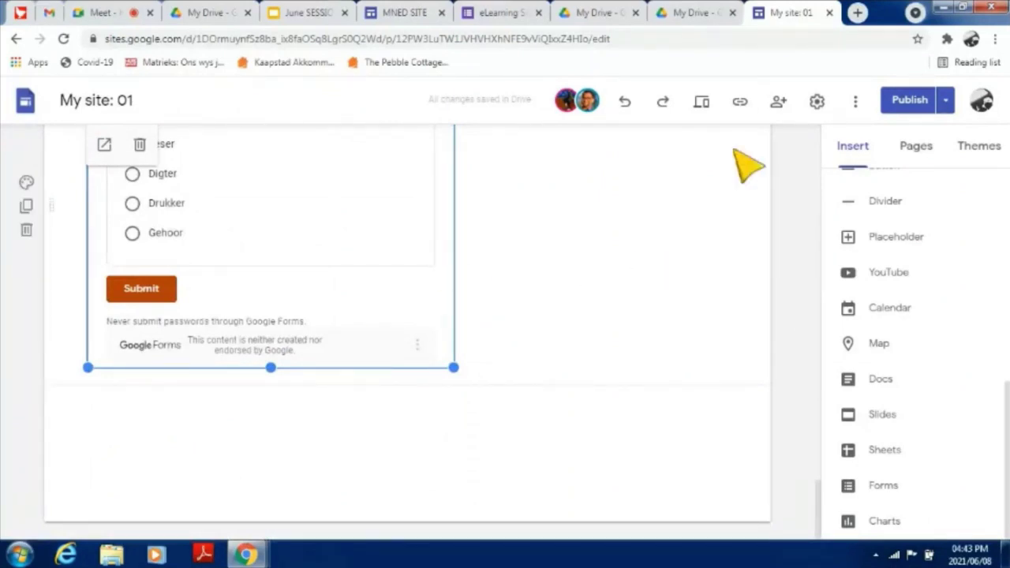
left_click(702, 105)
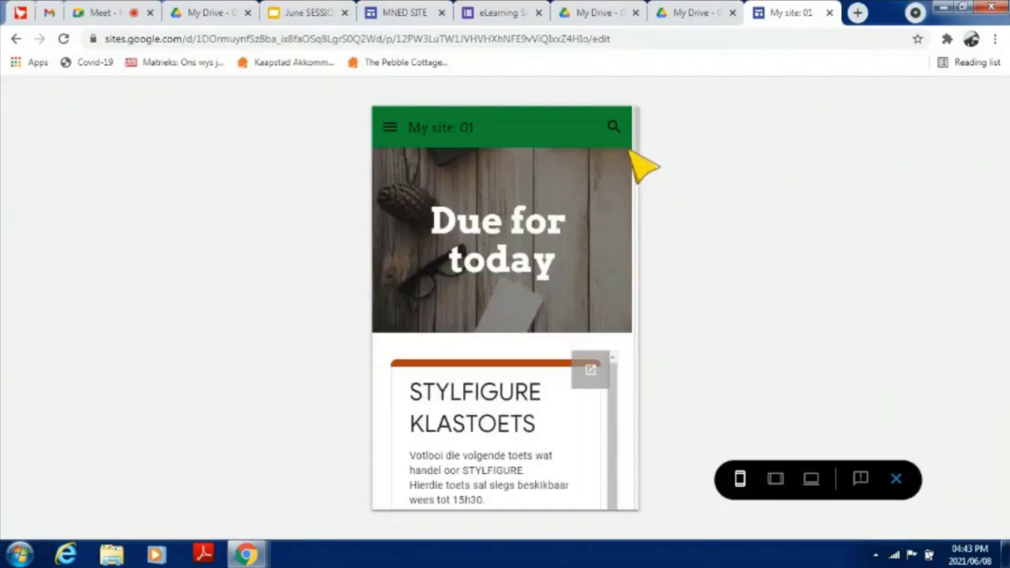
- In phone preview, fill NAAM EN VAN, pick GRAAD 12C2, then switch to tablet view
scroll(636, 153, "down", 4)
left_click(504, 362)
scroll(513, 364, "down", 3)
left_click(478, 271)
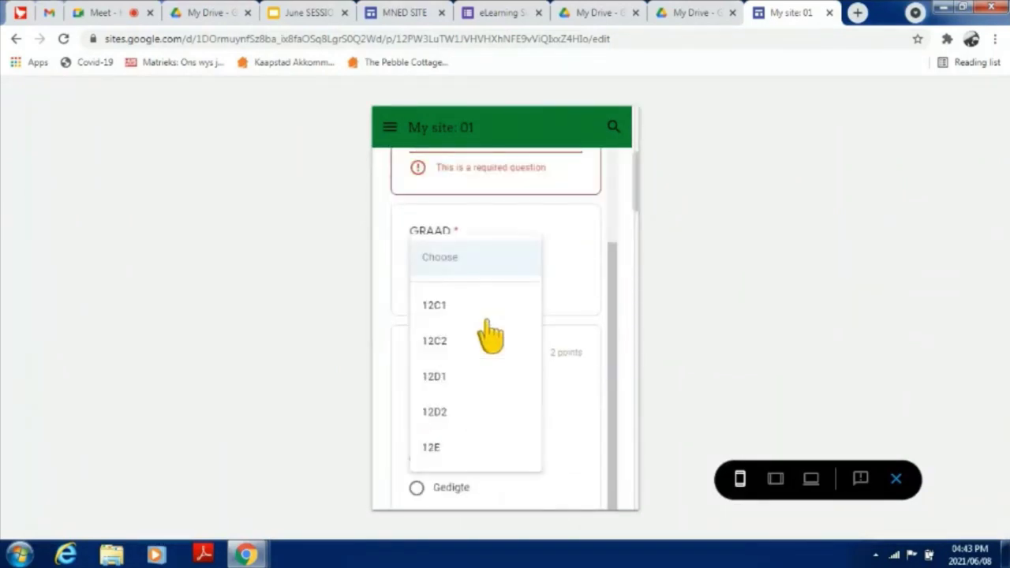
left_click(483, 347)
scroll(536, 361, "down", 10)
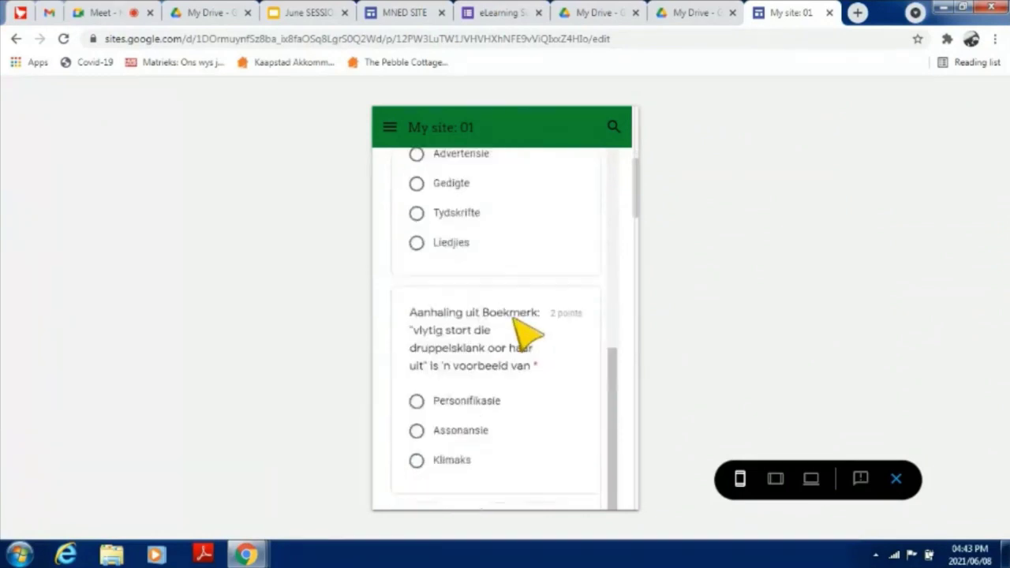
scroll(514, 322, "down", 10)
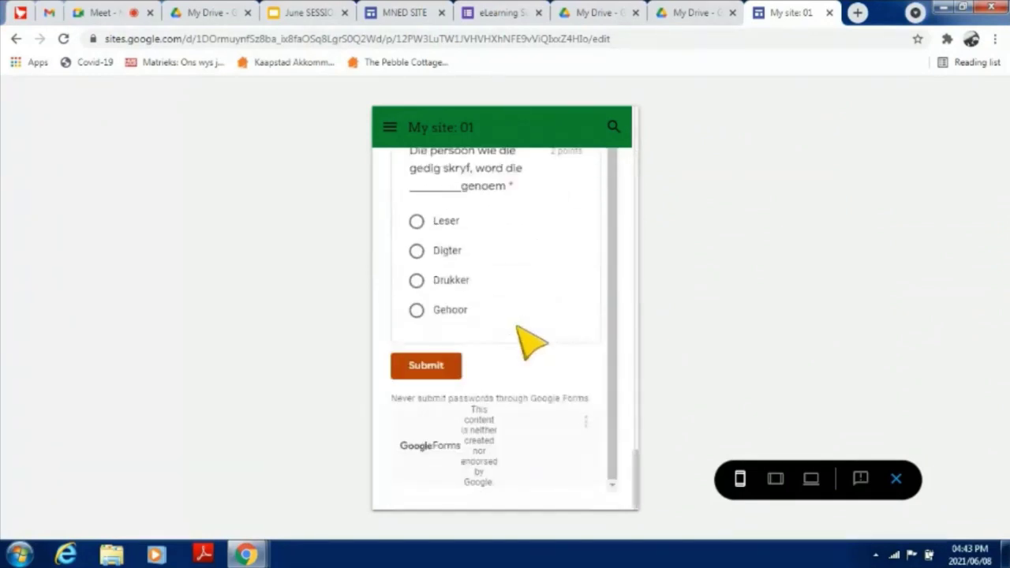
left_click(776, 479)
scroll(582, 305, "down", 5)
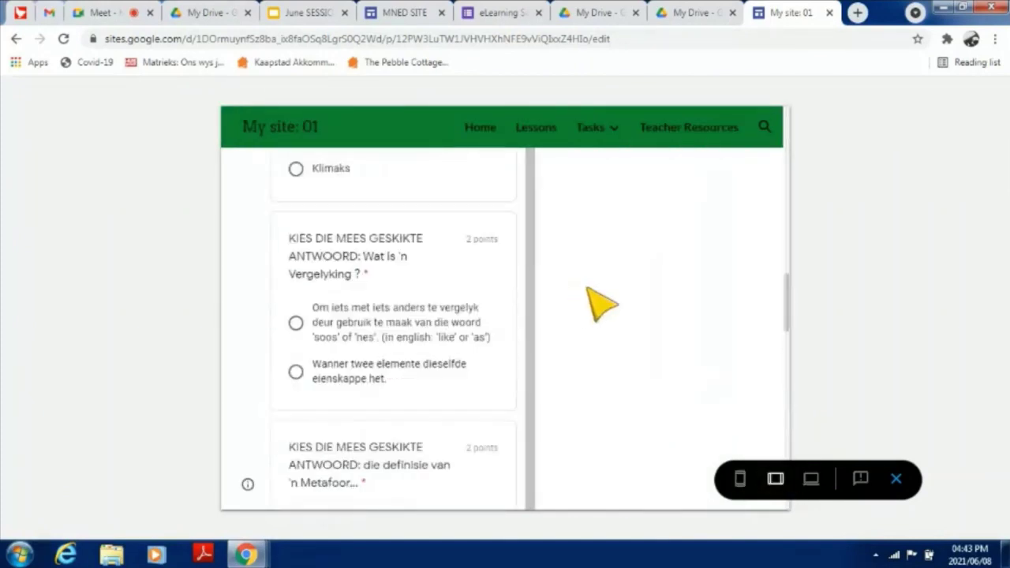
- Exit the preview and confirm Leave to return to the Due for today editor
left_click(897, 480)
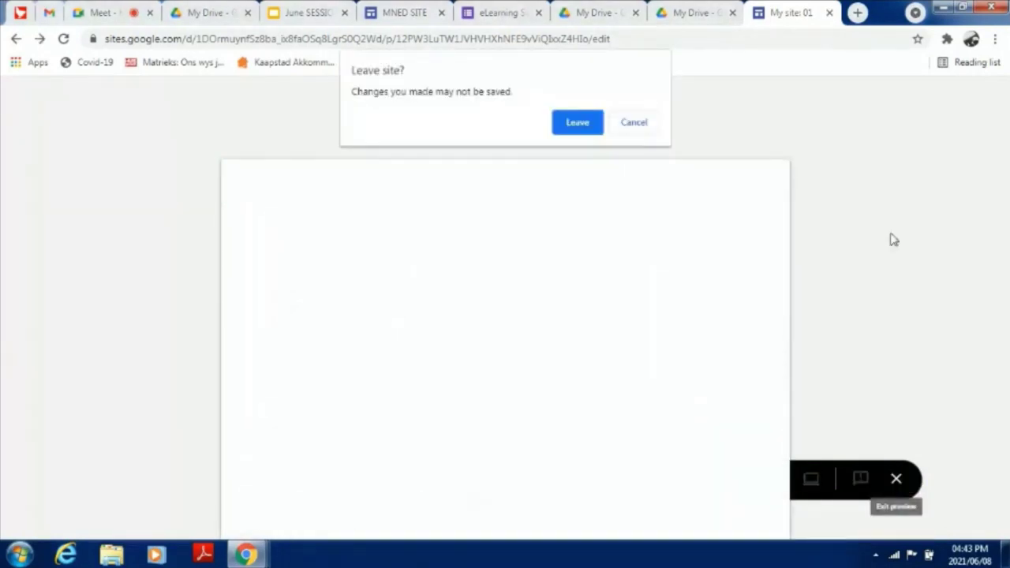
left_click(588, 128)
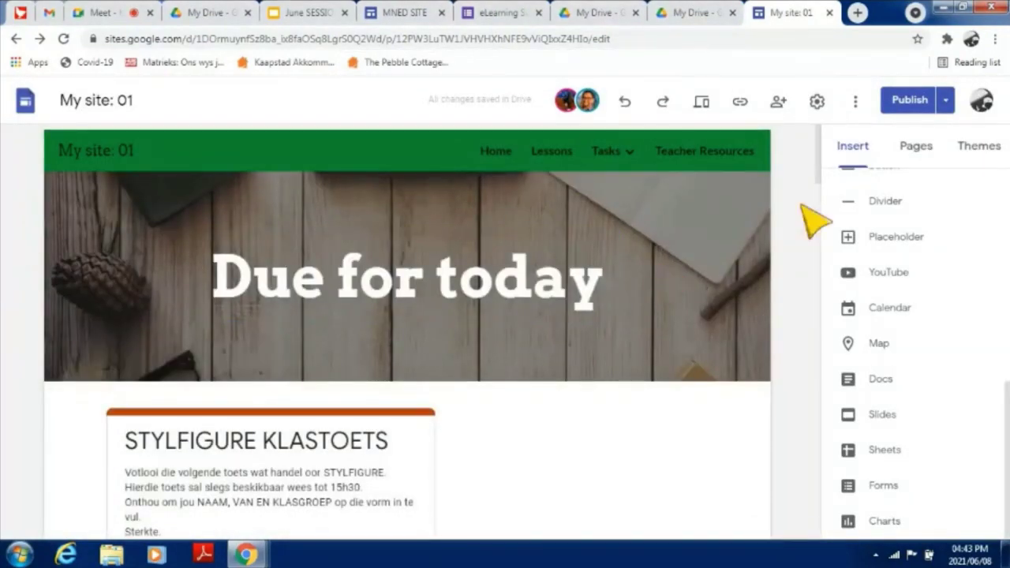
left_click(909, 102)
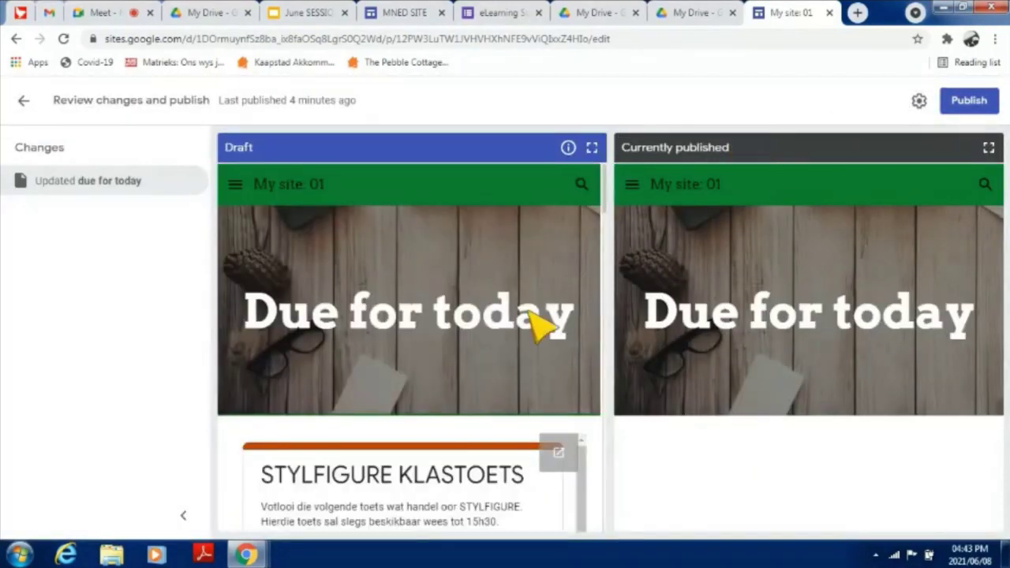
- Publish the reviewed Due for today changes to the live site
scroll(542, 319, "down", 10)
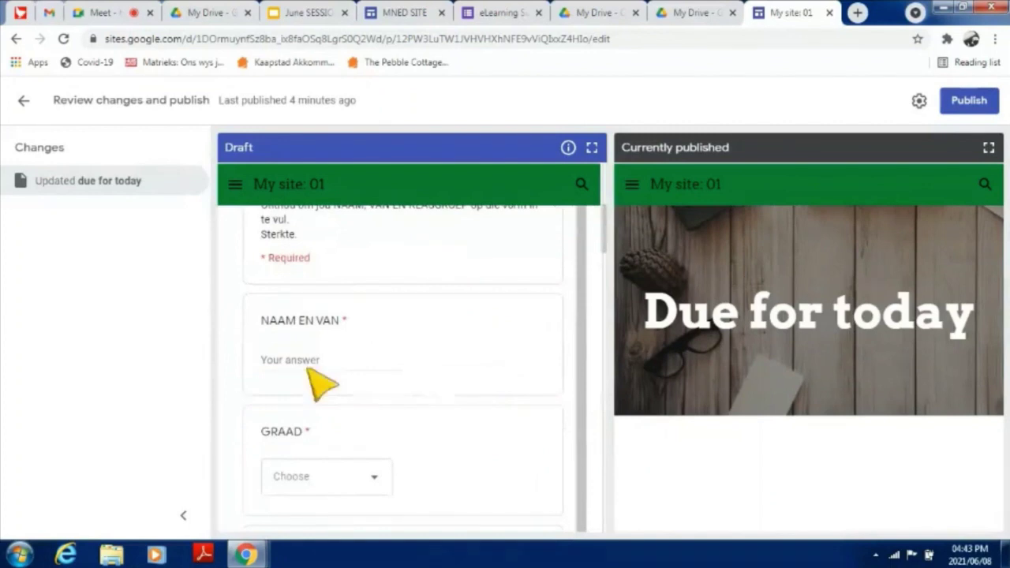
left_click(977, 115)
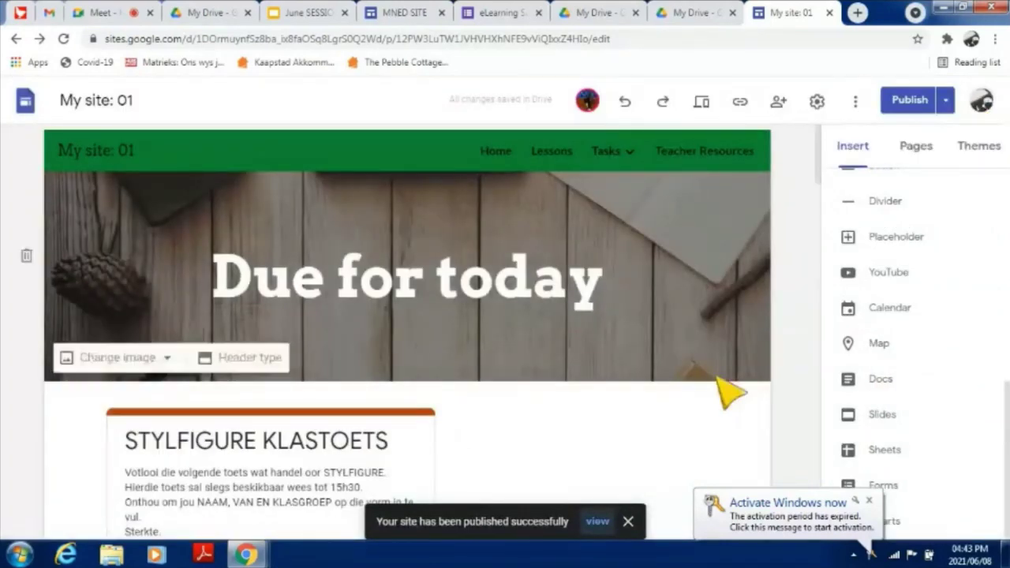
scroll(588, 312, "down", 3)
scroll(613, 311, "down", 4)
scroll(613, 312, "up", 7)
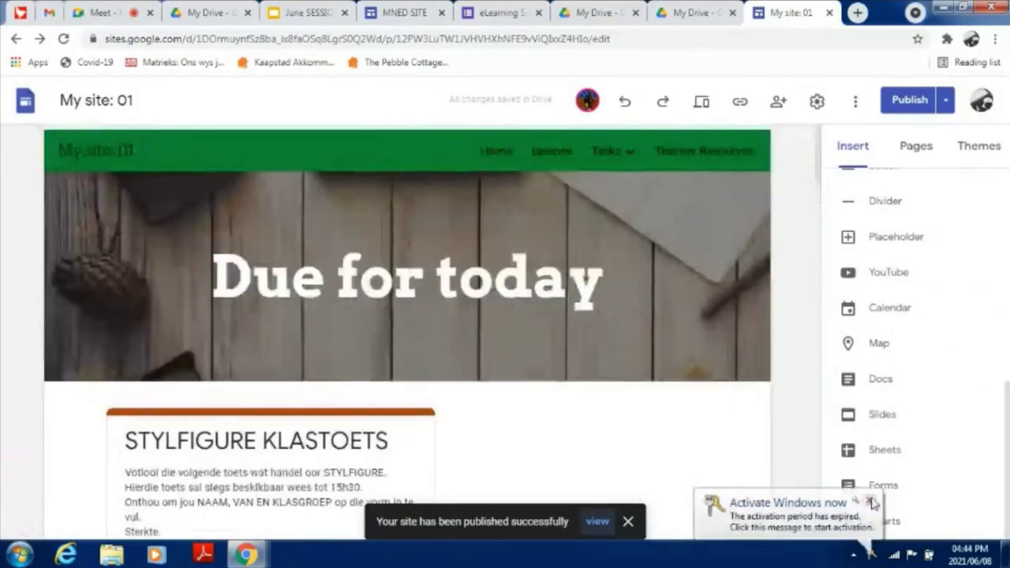
- Dismiss the Windows activation notice, expand the Tasks pages, and show the Insert panel
left_click(870, 501)
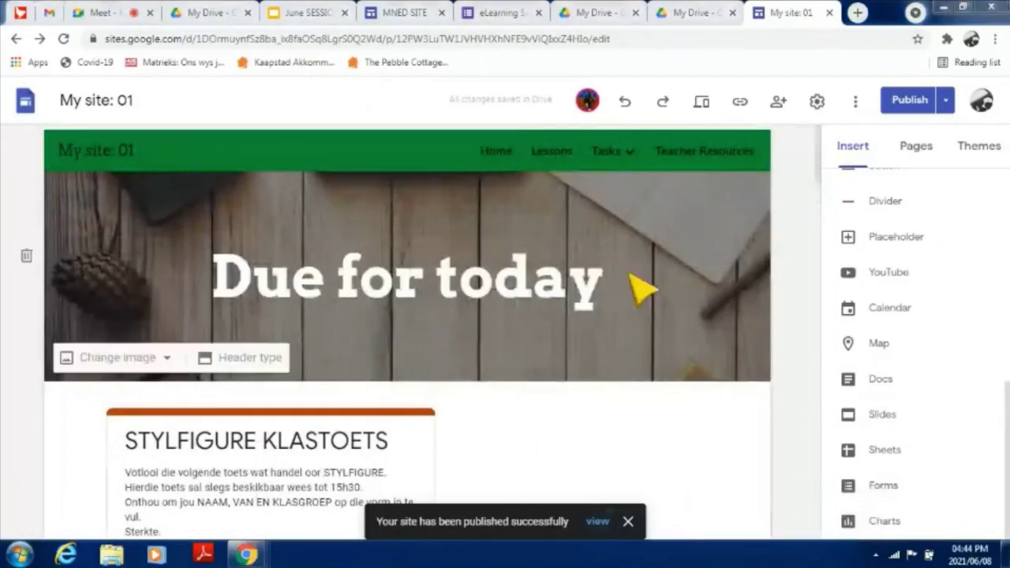
left_click(632, 154)
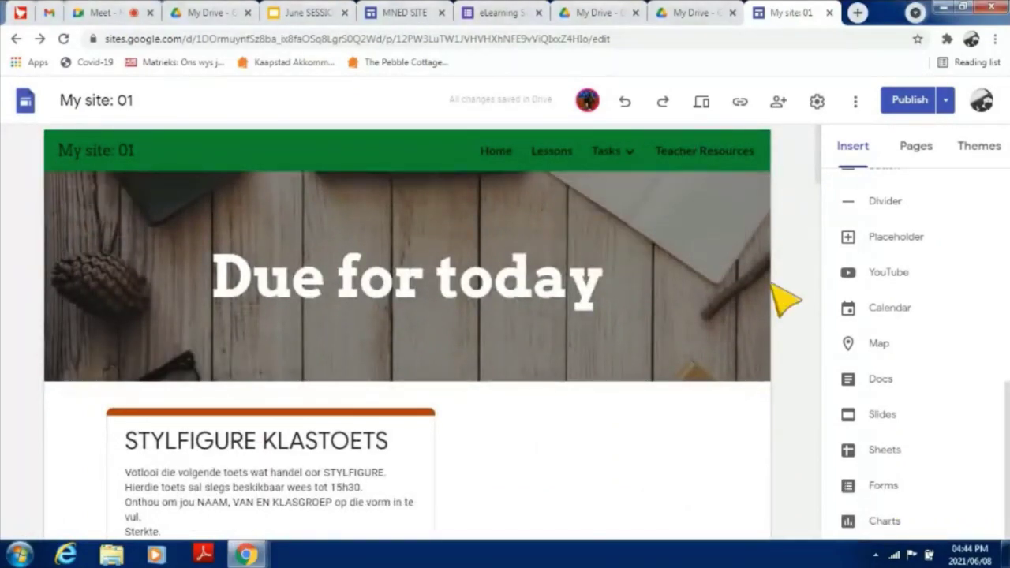
left_click(852, 149)
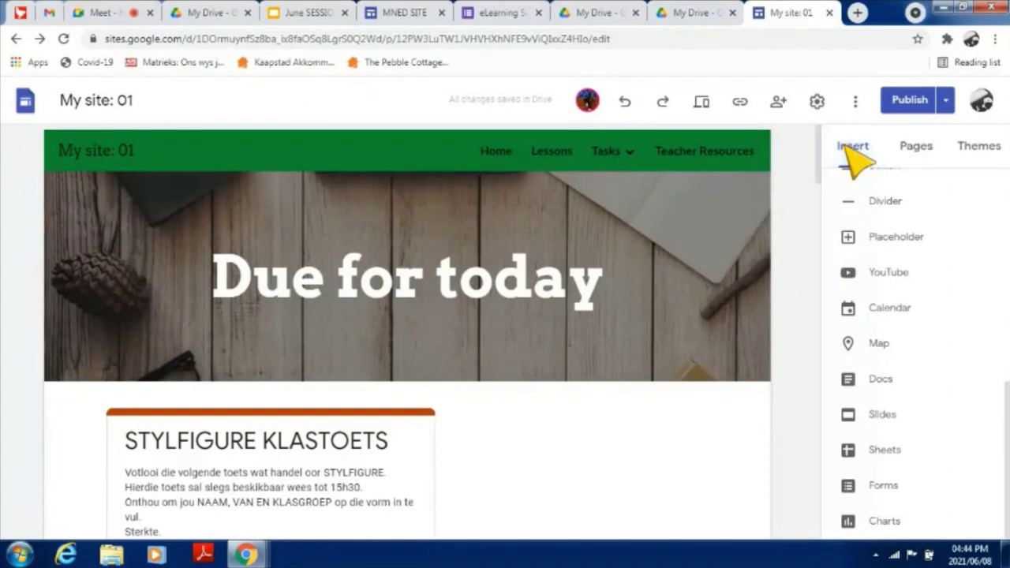
scroll(924, 397, "up", 5)
scroll(924, 395, "down", 5)
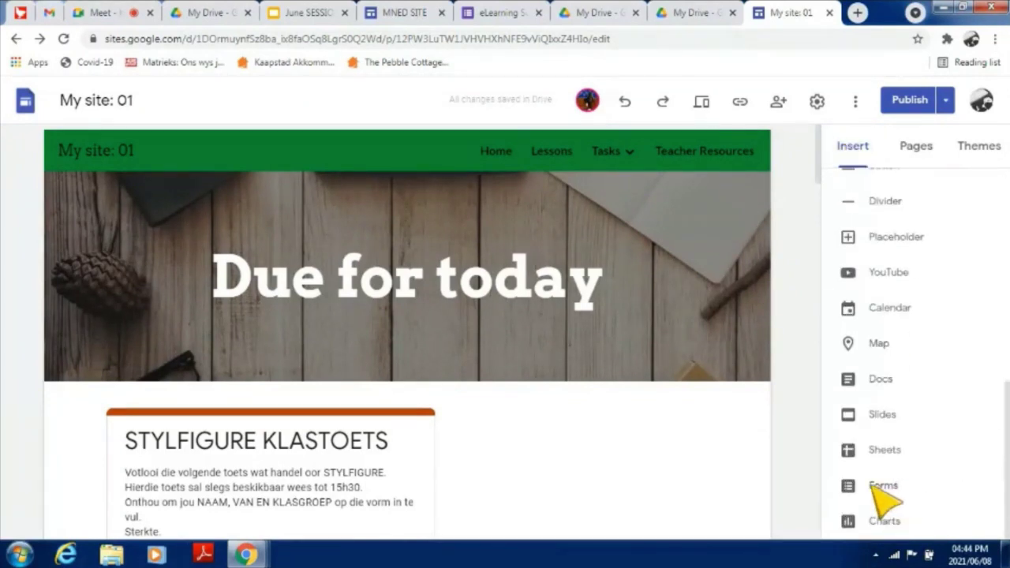
- Embed the INFORMELE KLASBESOEK: AFRIKAANS form on the Due for today page
left_click(873, 486)
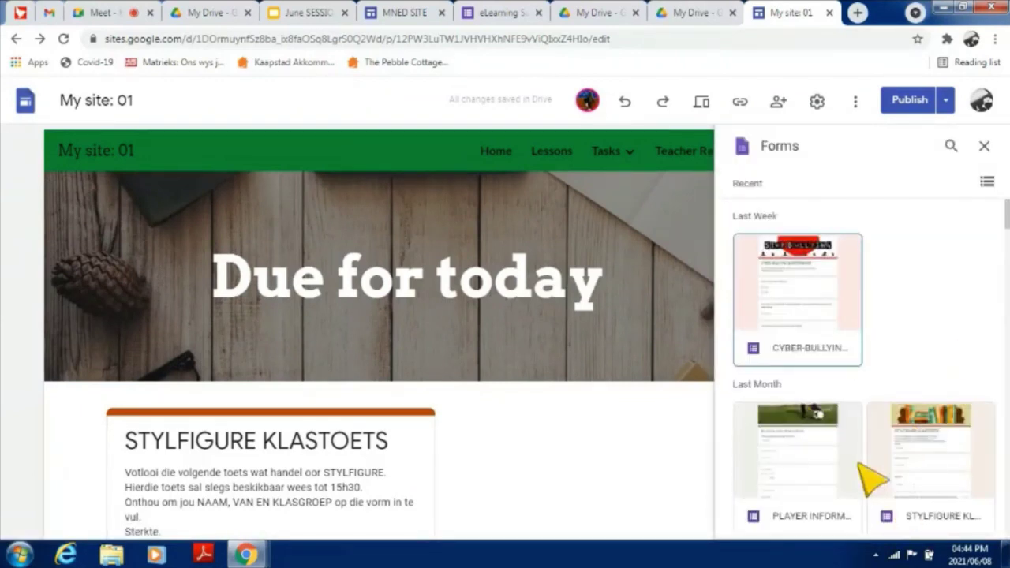
scroll(986, 406, "down", 3)
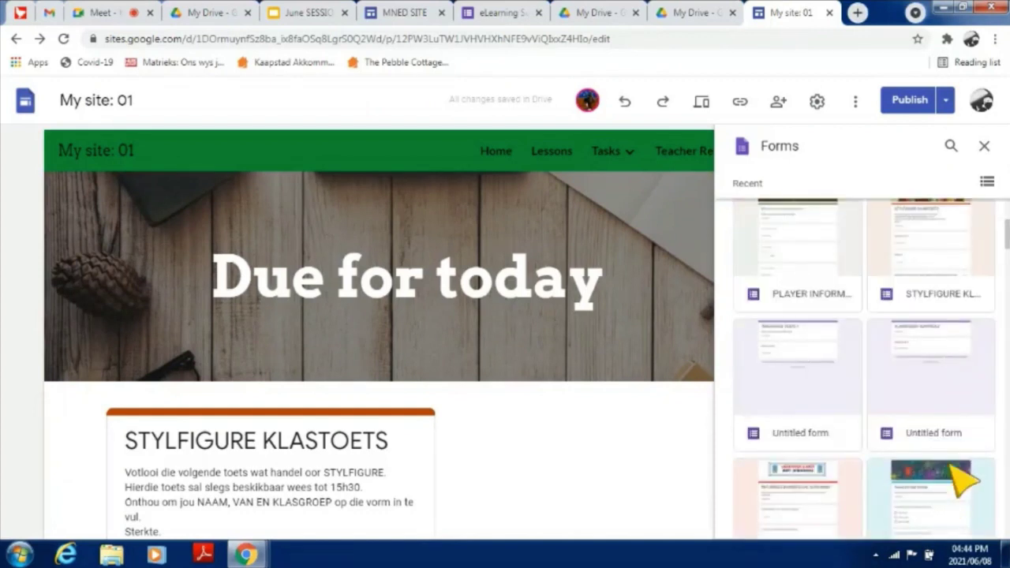
scroll(953, 465, "down", 1)
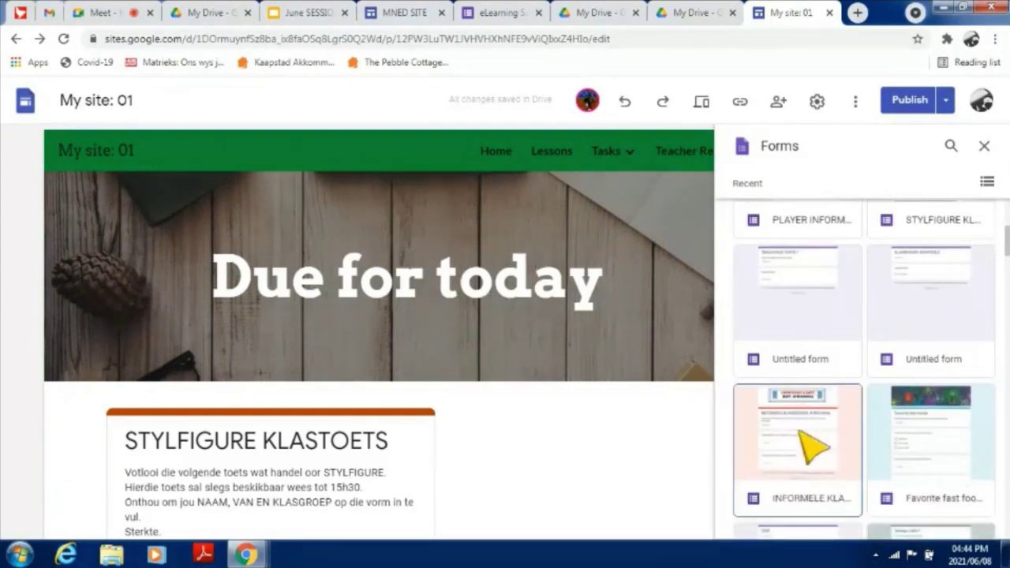
left_click(813, 447)
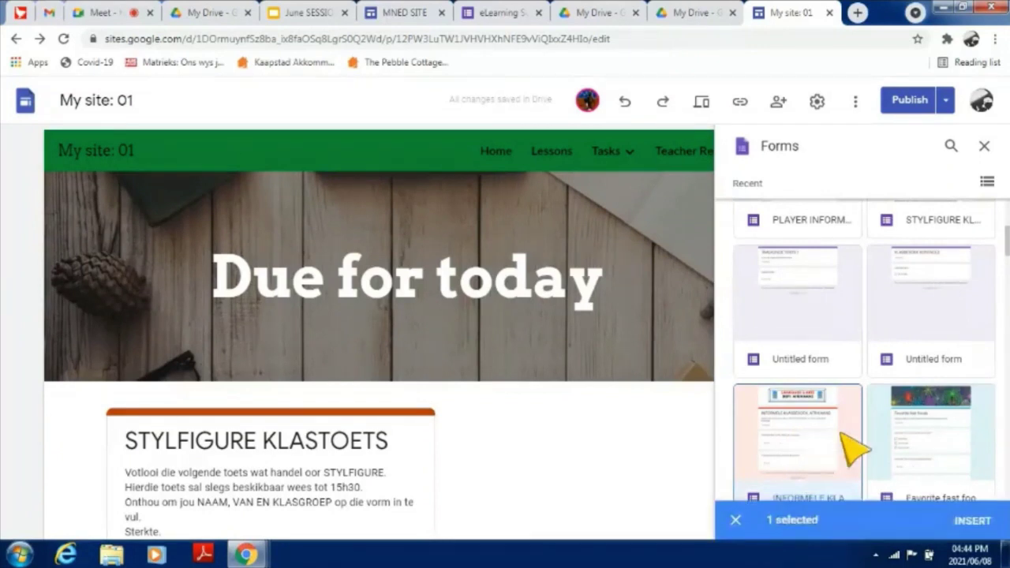
left_click(972, 522)
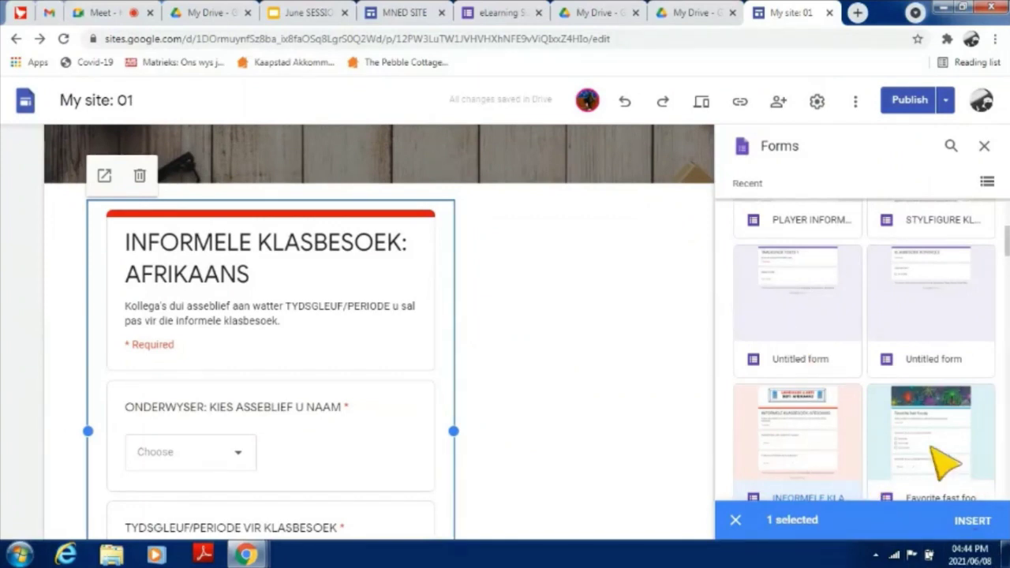
- Close the Forms panel and check the new form sits above the STYLFIGURE quiz
scroll(641, 398, "up", 2)
scroll(641, 399, "down", 5)
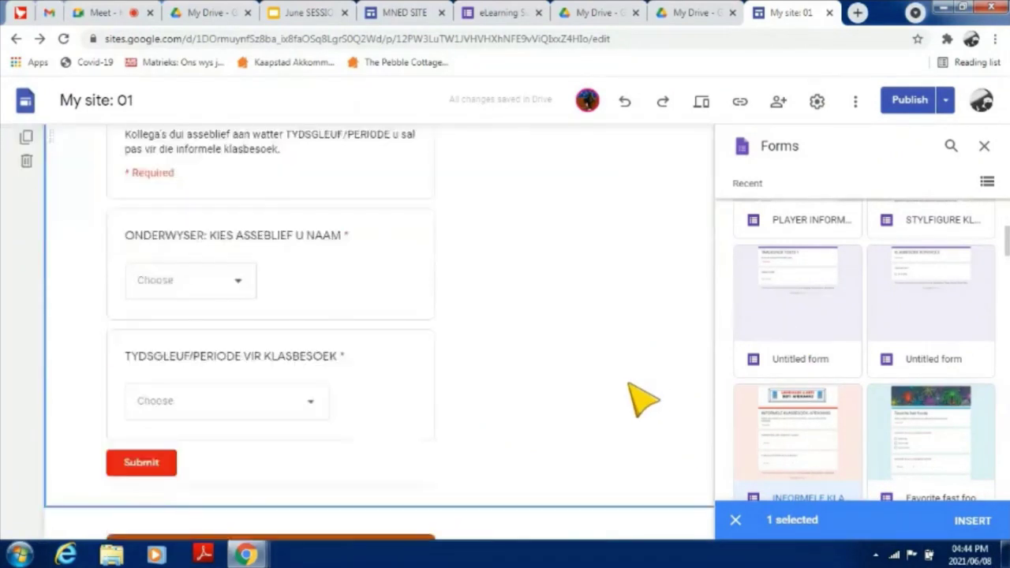
scroll(641, 398, "up", 5)
scroll(640, 399, "up", 2)
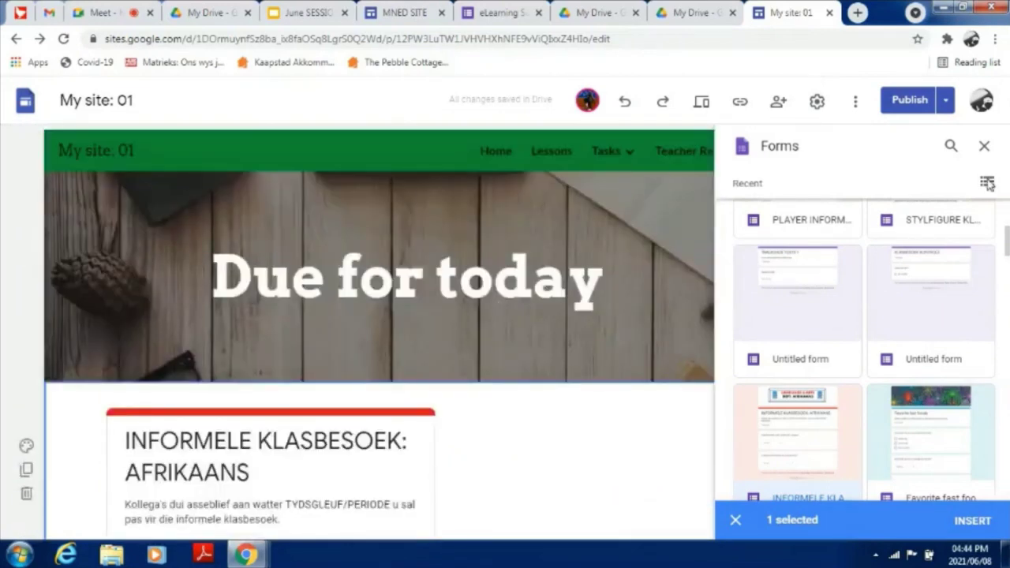
left_click(984, 146)
scroll(534, 426, "down", 2)
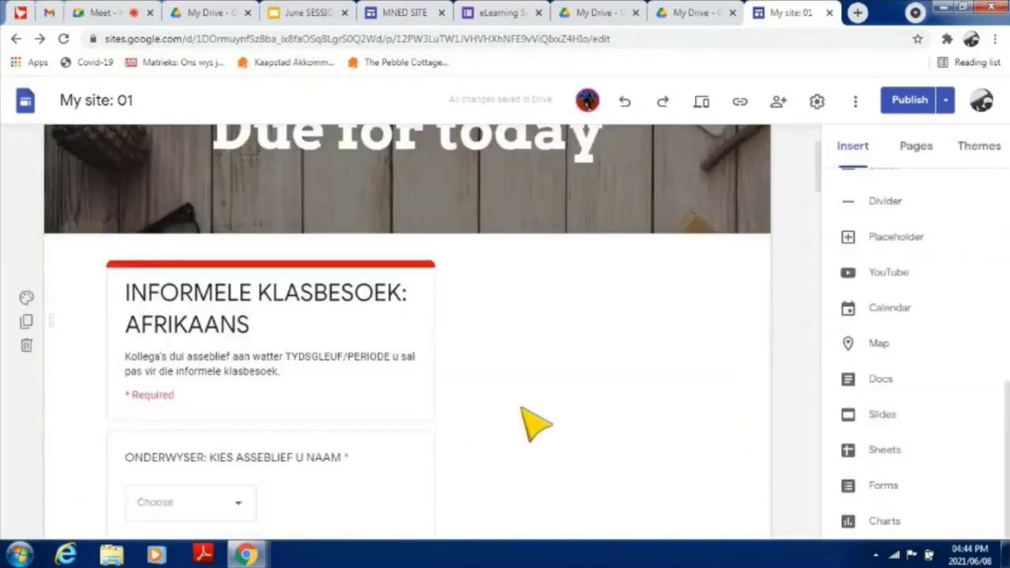
scroll(534, 426, "down", 5)
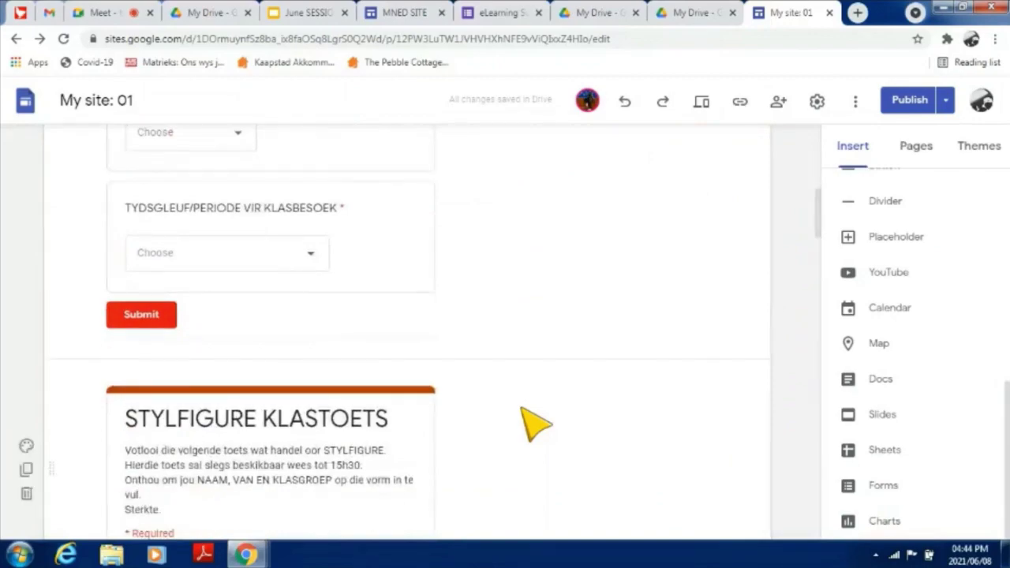
scroll(535, 426, "down", 3)
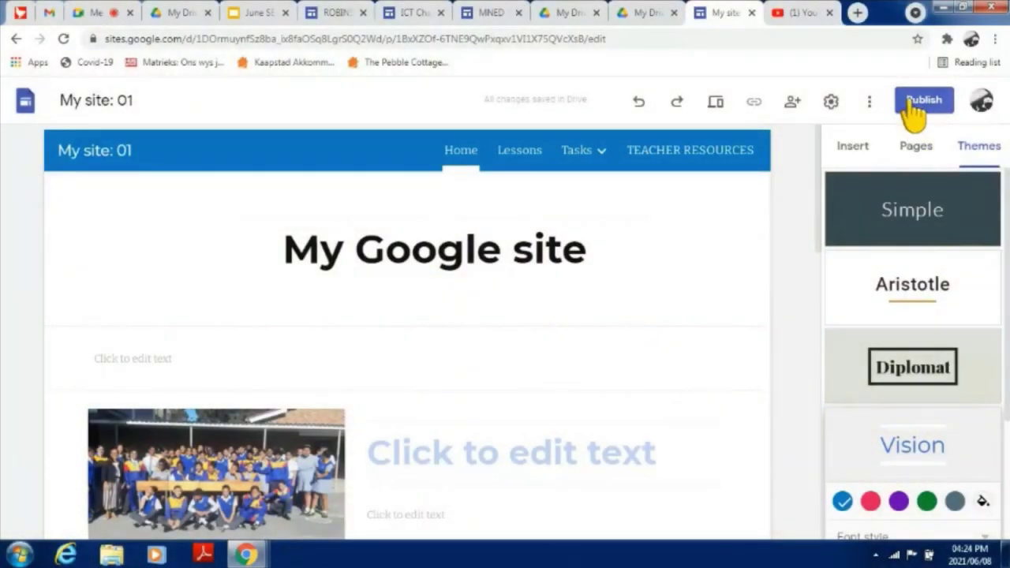
- Set the site's publish web address to mysiteforsession01
left_click(915, 101)
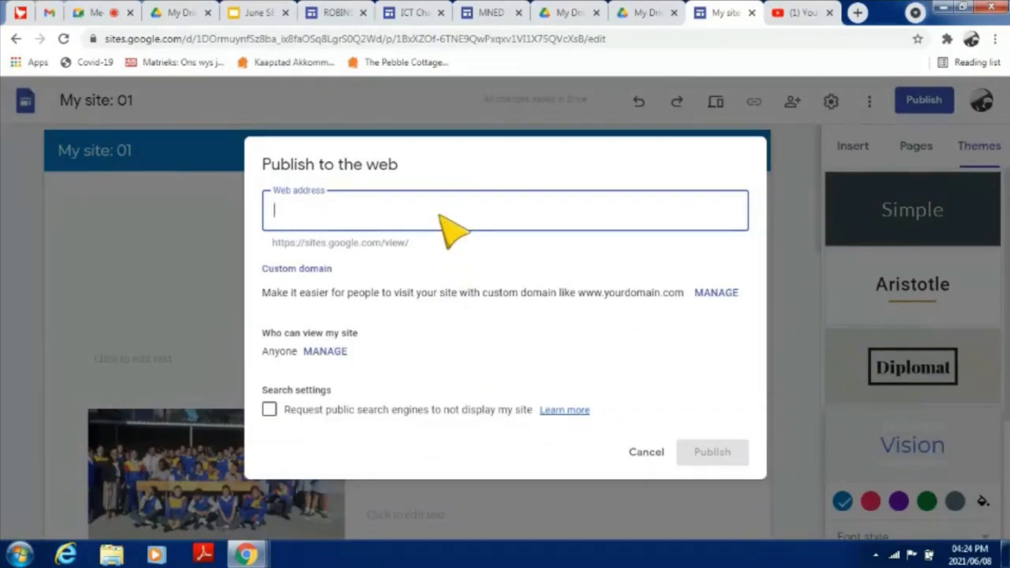
type("mys")
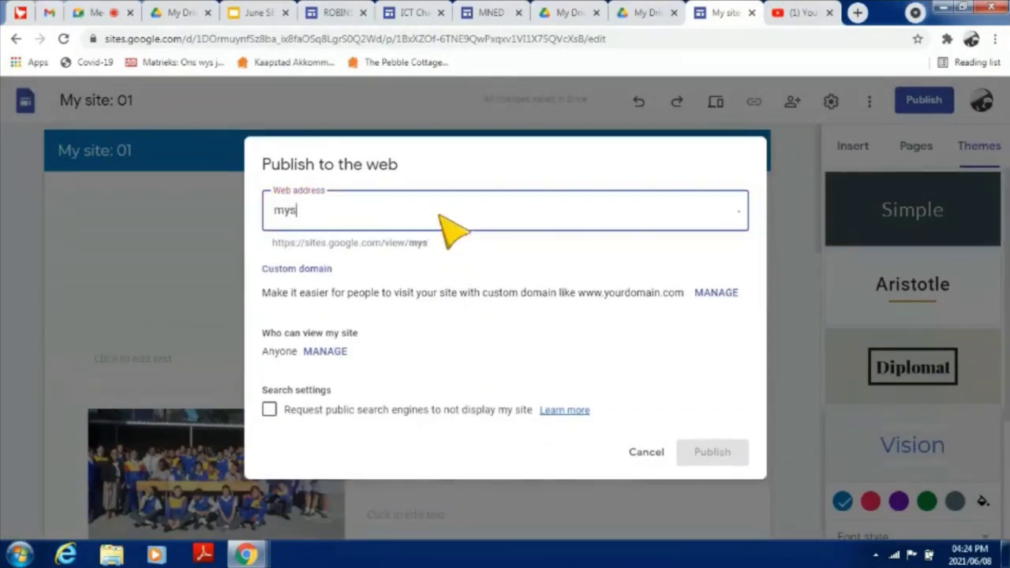
type("iteforsession")
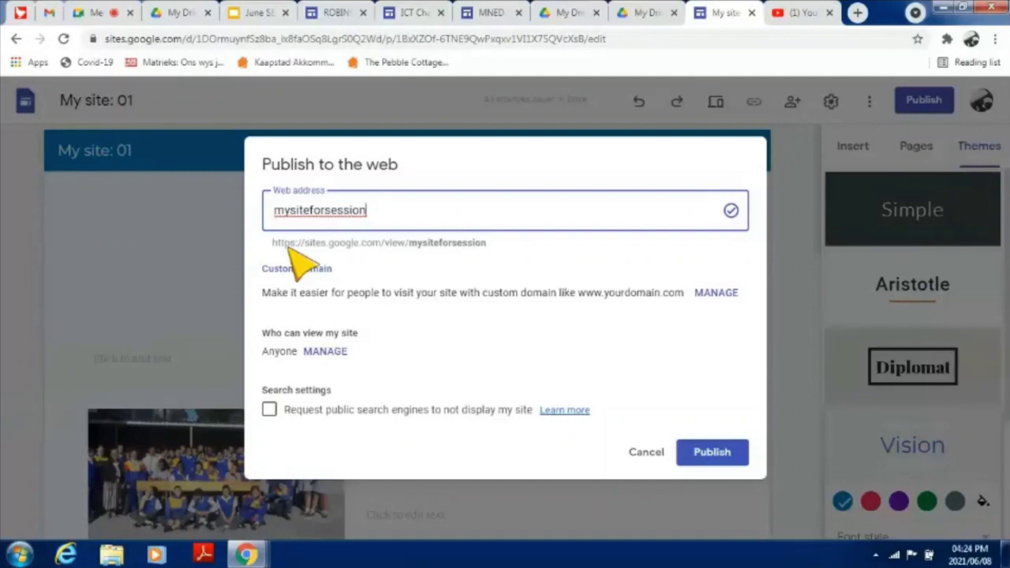
left_click_drag(401, 215, 292, 214)
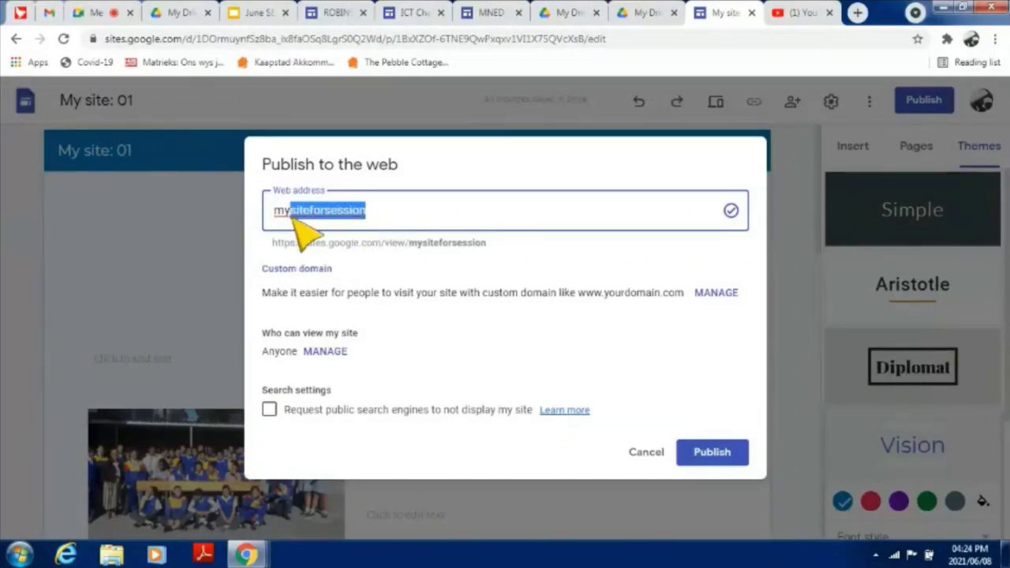
left_click(424, 215)
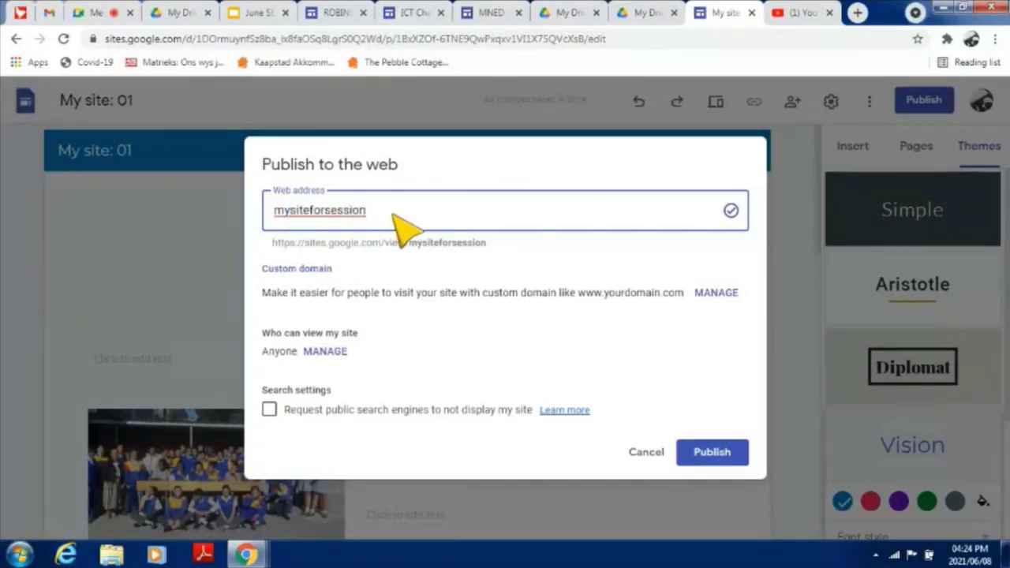
type("01")
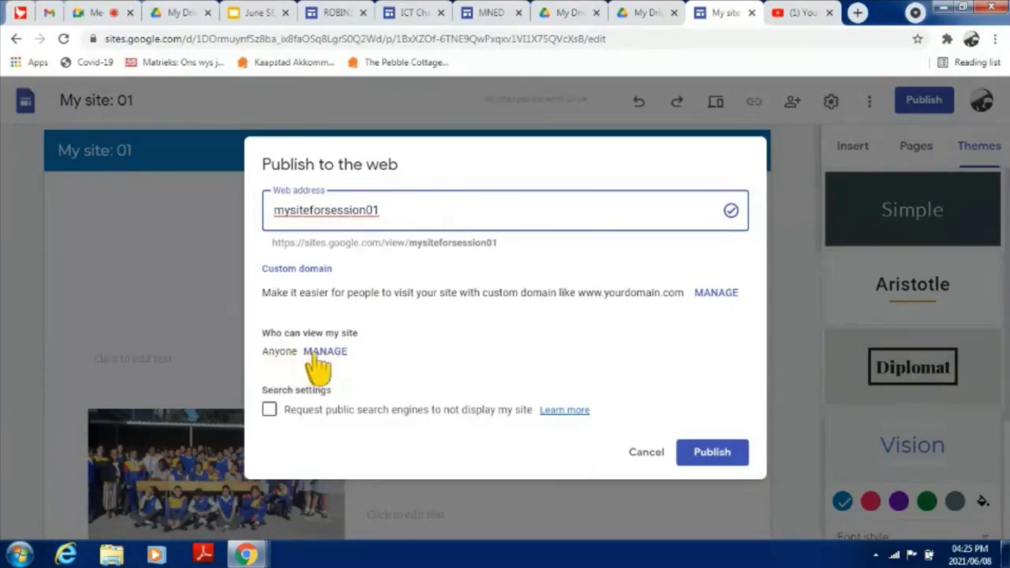
left_click(284, 352)
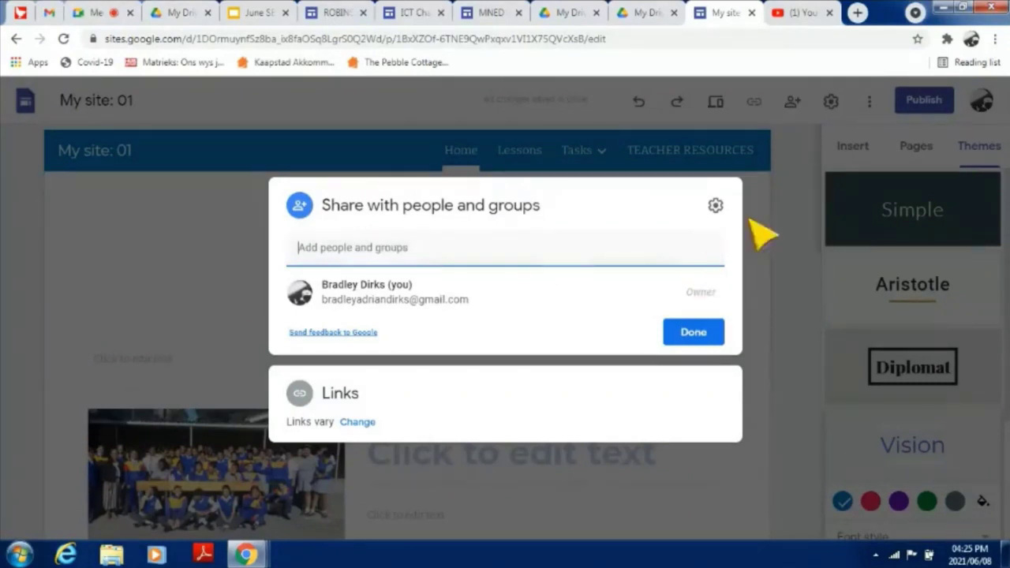
left_click(790, 236)
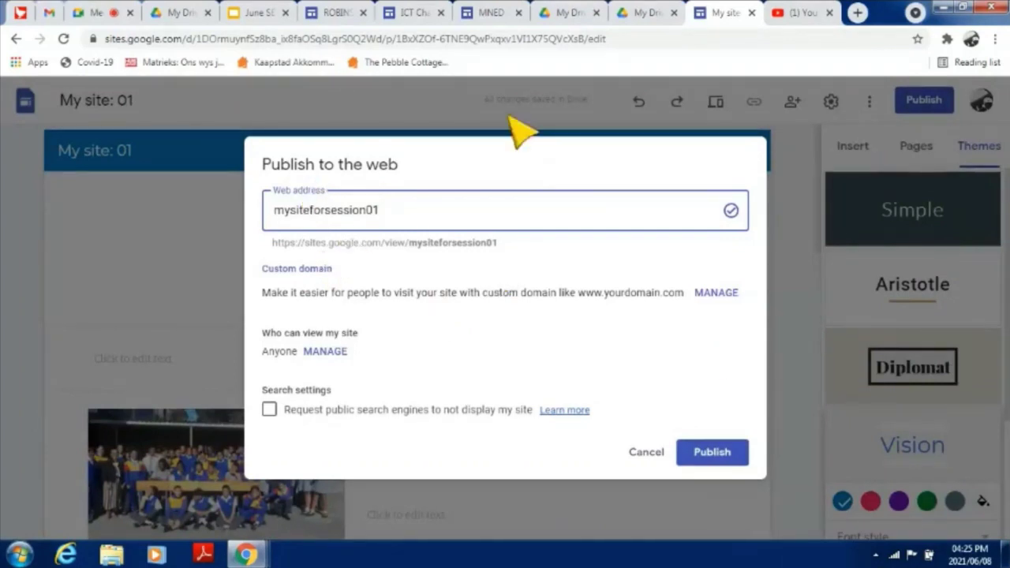
left_click_drag(386, 213, 282, 213)
left_click(434, 219)
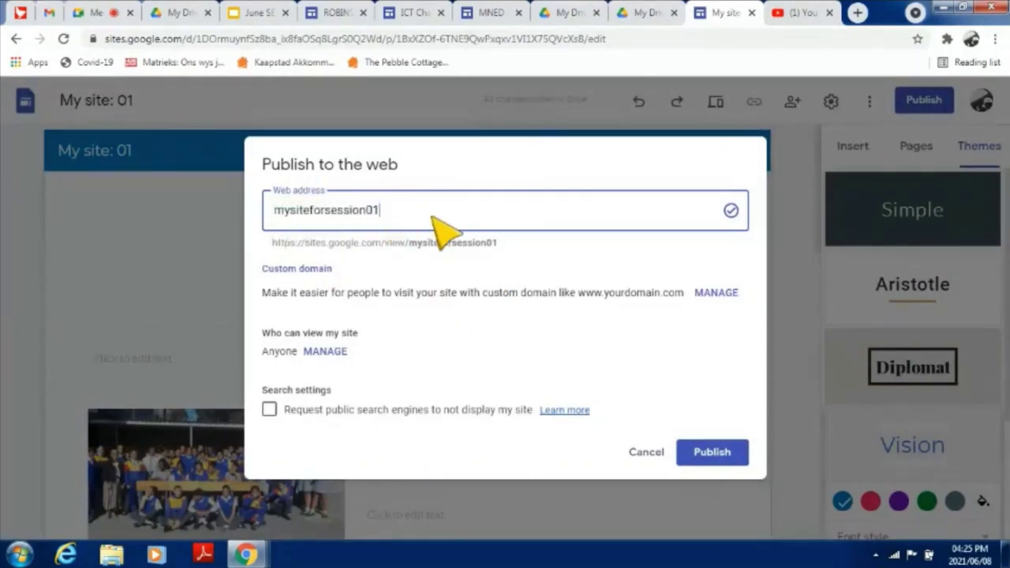